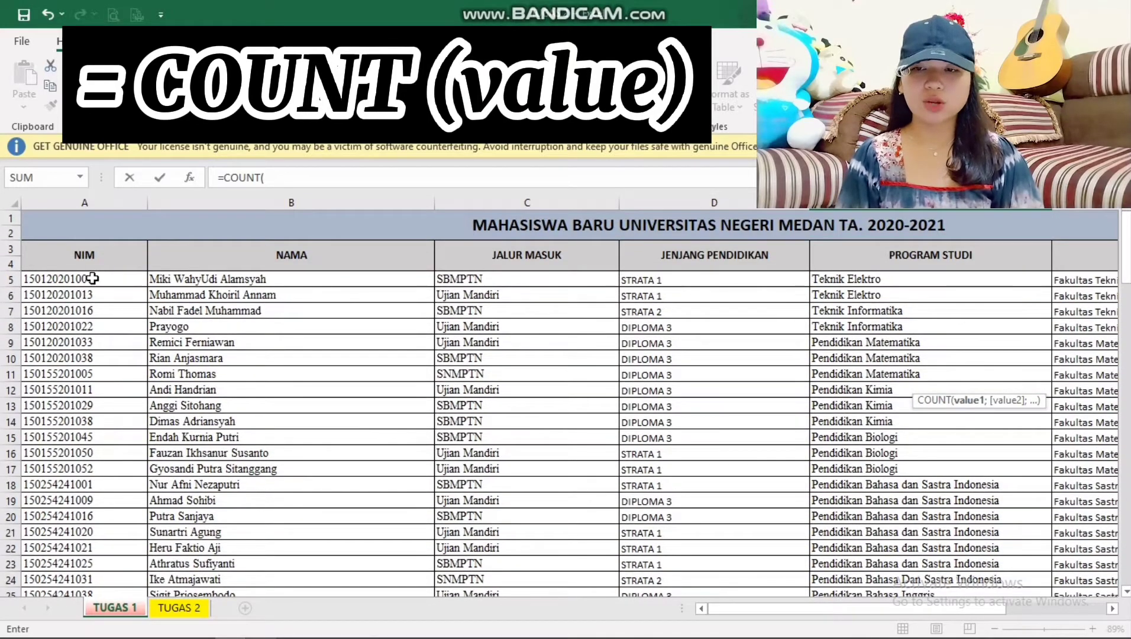
Complete the COUNT formula in the TOTAL MAHASISWA cell E54 with all the NIM entries in column A, starting at A5.
{"action": "left_click", "coordinate": [92, 284]}
{"action": "left_click_drag", "start_coordinate": [92, 284], "coordinate": [98, 565]}
{"action": "key", "text": "Return"}
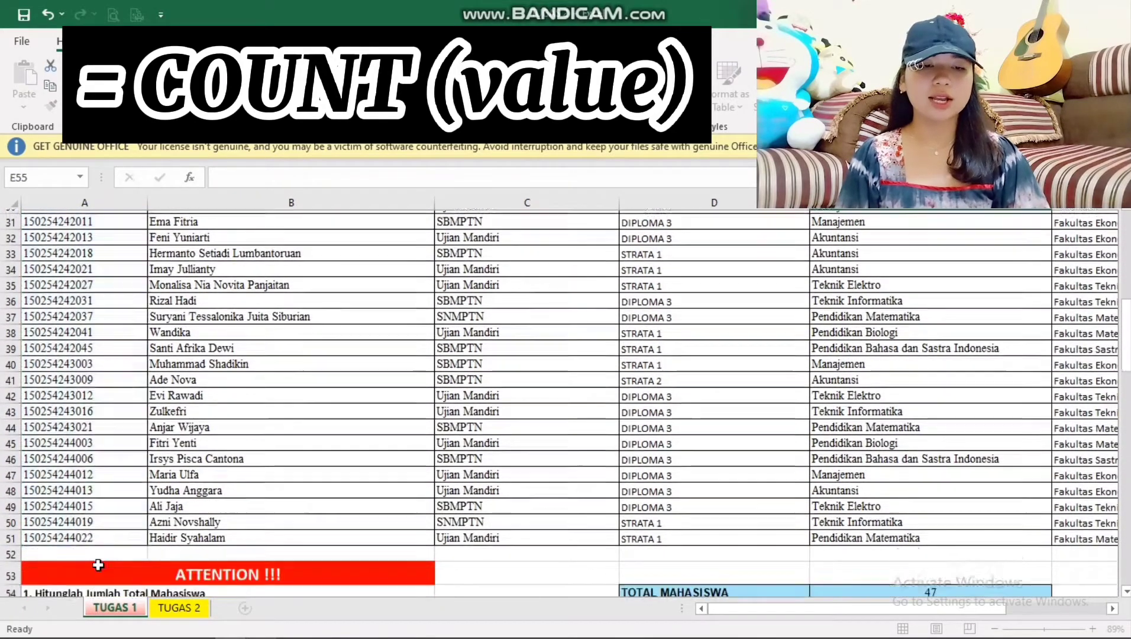
Enter a COUNTA formula in E55 that counts the student names in B5:B51.
{"action": "scroll", "coordinate": [1015, 386], "scroll_direction": "down", "scroll_amount": 4}
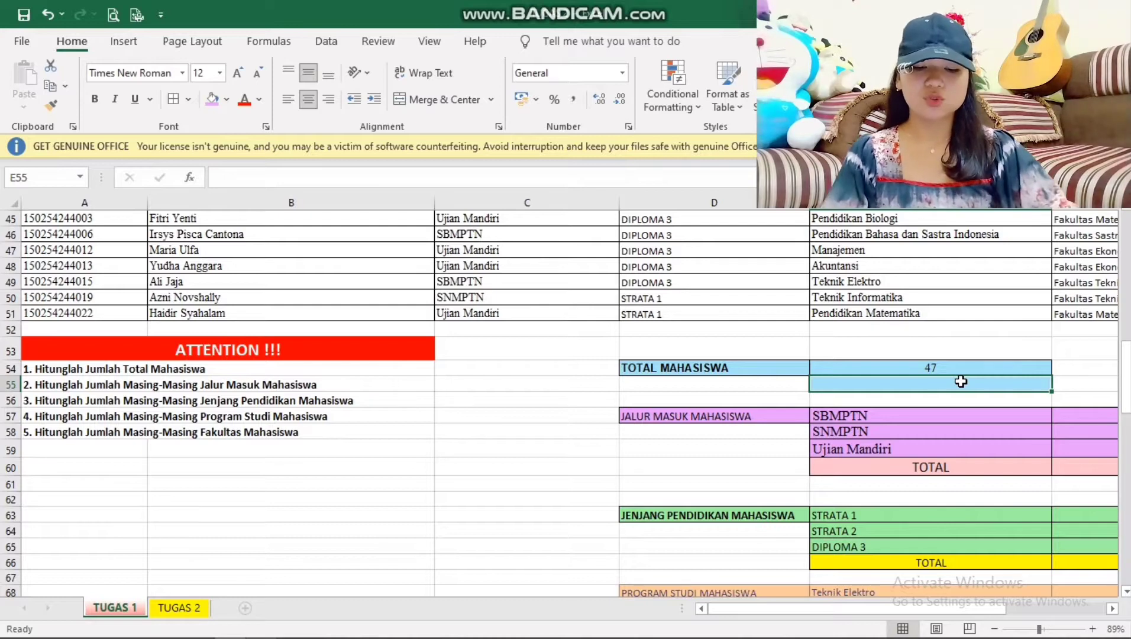
{"action": "type", "text": "=COUNTA"}
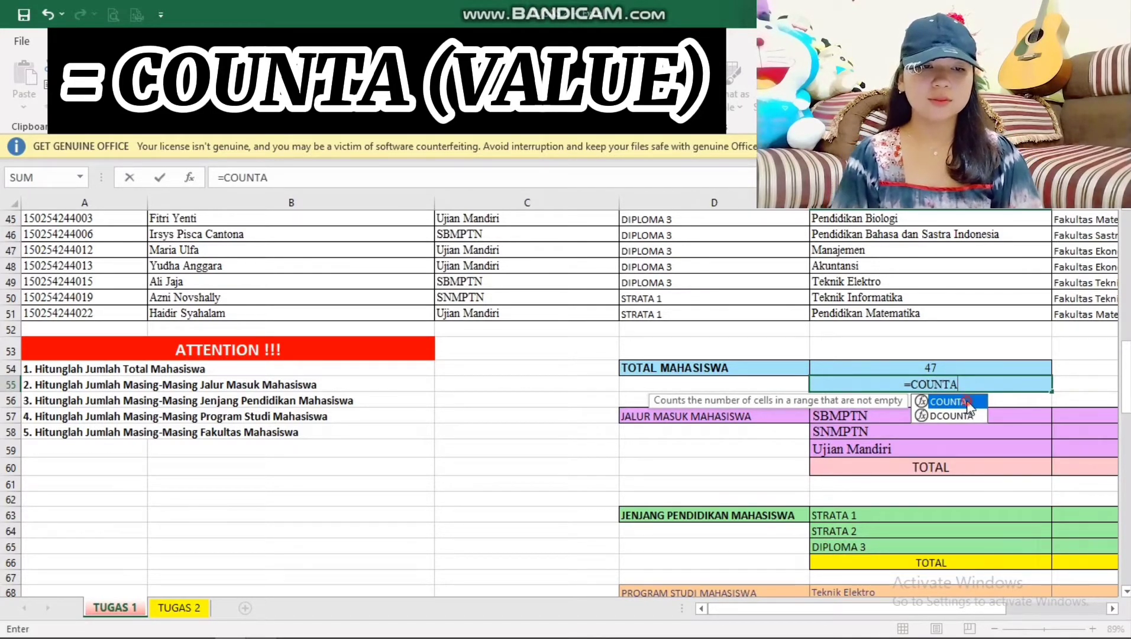
{"action": "double_click", "coordinate": [964, 402]}
{"action": "left_click_drag", "start_coordinate": [1127, 382], "coordinate": [1127, 249]}
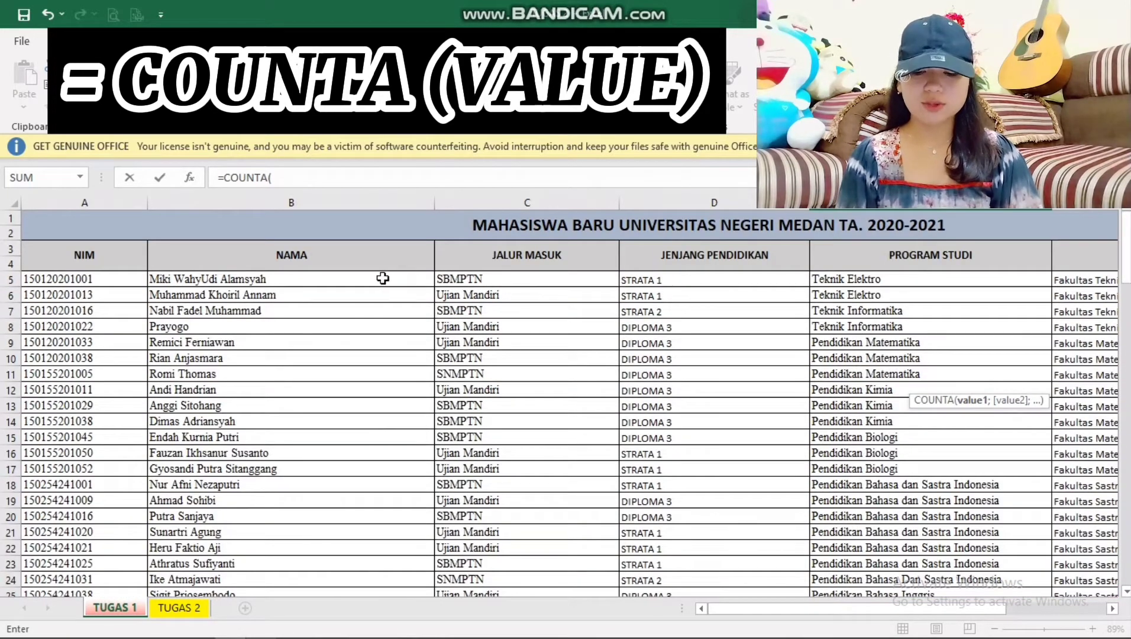
{"action": "left_click_drag", "start_coordinate": [378, 281], "coordinate": [373, 548]}
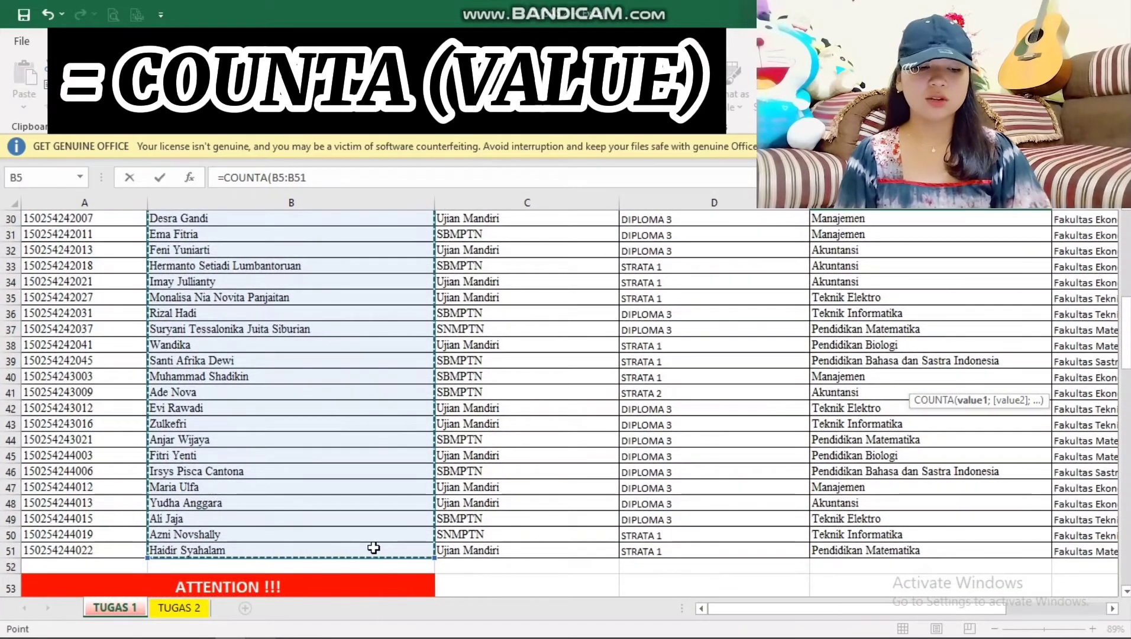
{"action": "key", "text": "Return"}
Make the JALUR MASUK MAHASISWA label in D57 bold.
{"action": "left_click_drag", "start_coordinate": [1127, 354], "coordinate": [1128, 405]}
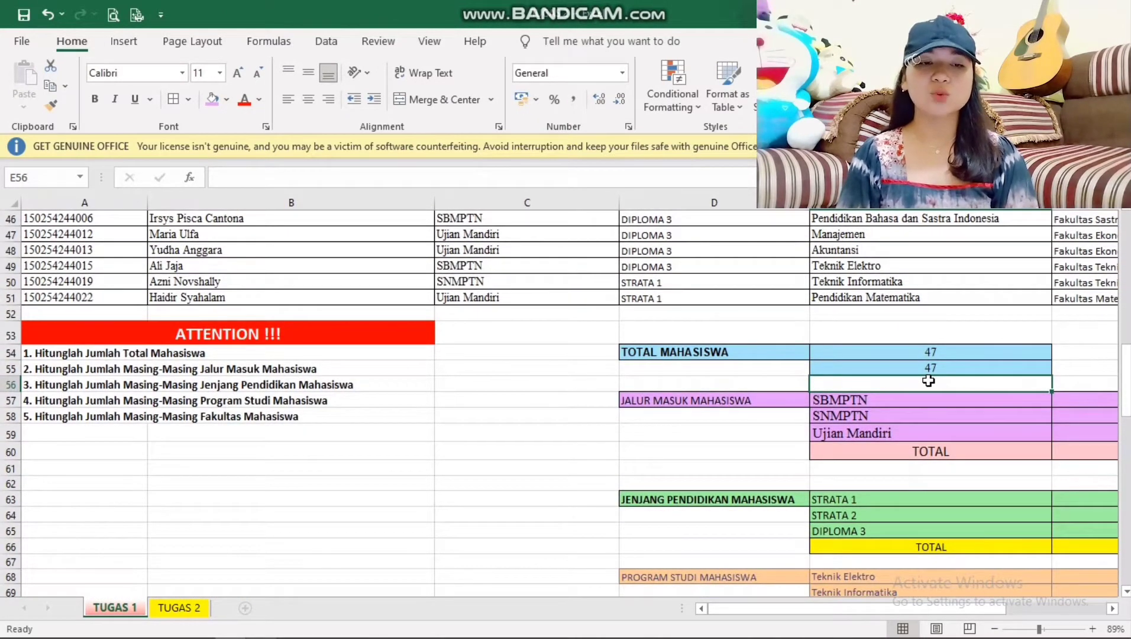
{"action": "left_click", "coordinate": [745, 402]}
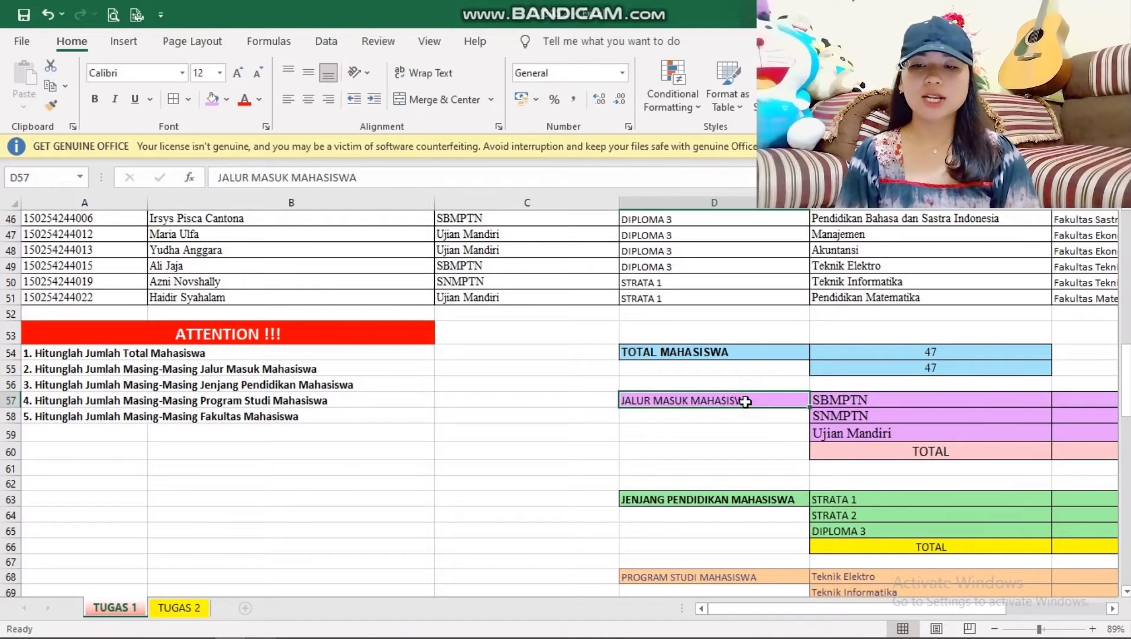
{"action": "key", "text": "ctrl+b"}
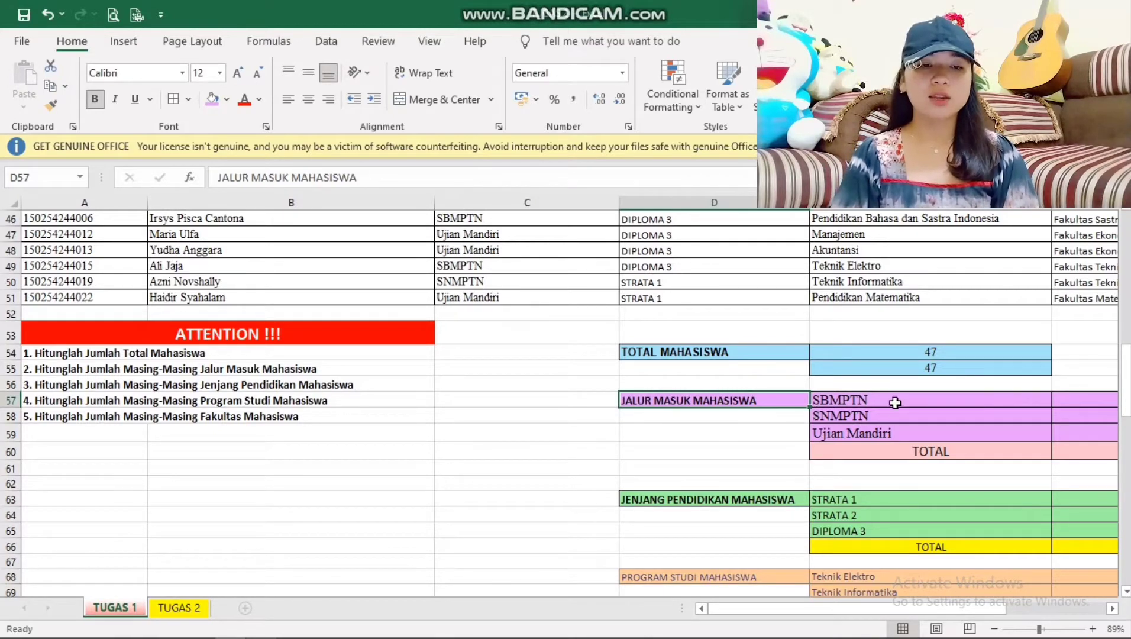
Build a COUNTIF formula in F57 with the range C5:C51 and the SBMPTN cell E57 as criteria.
{"action": "left_click", "coordinate": [895, 403]}
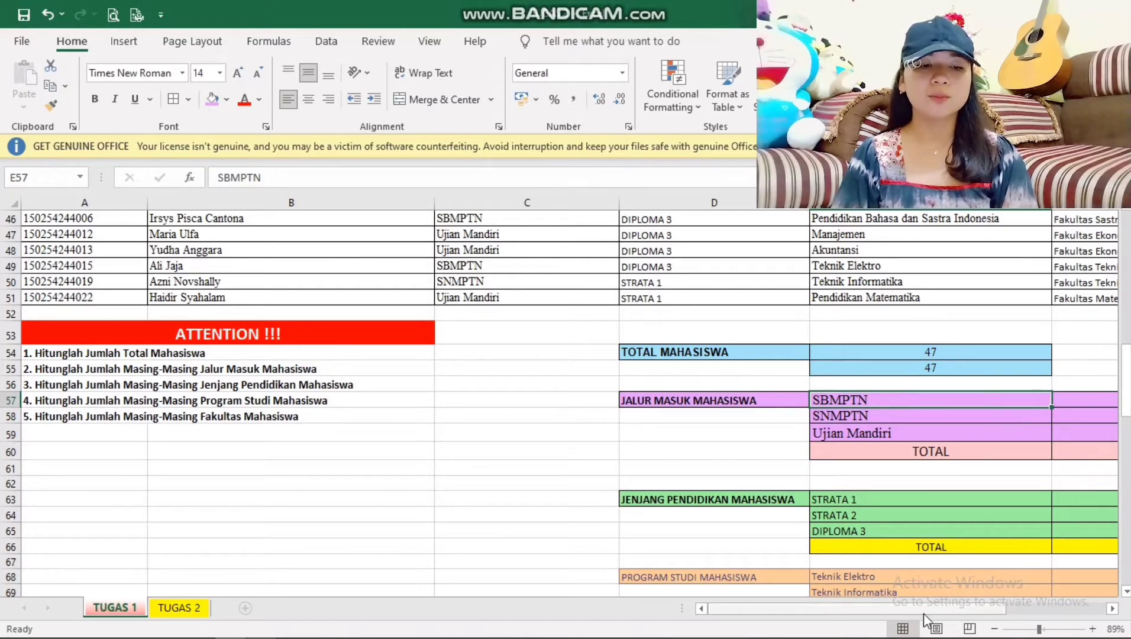
{"action": "left_click_drag", "start_coordinate": [916, 610], "coordinate": [1024, 603]}
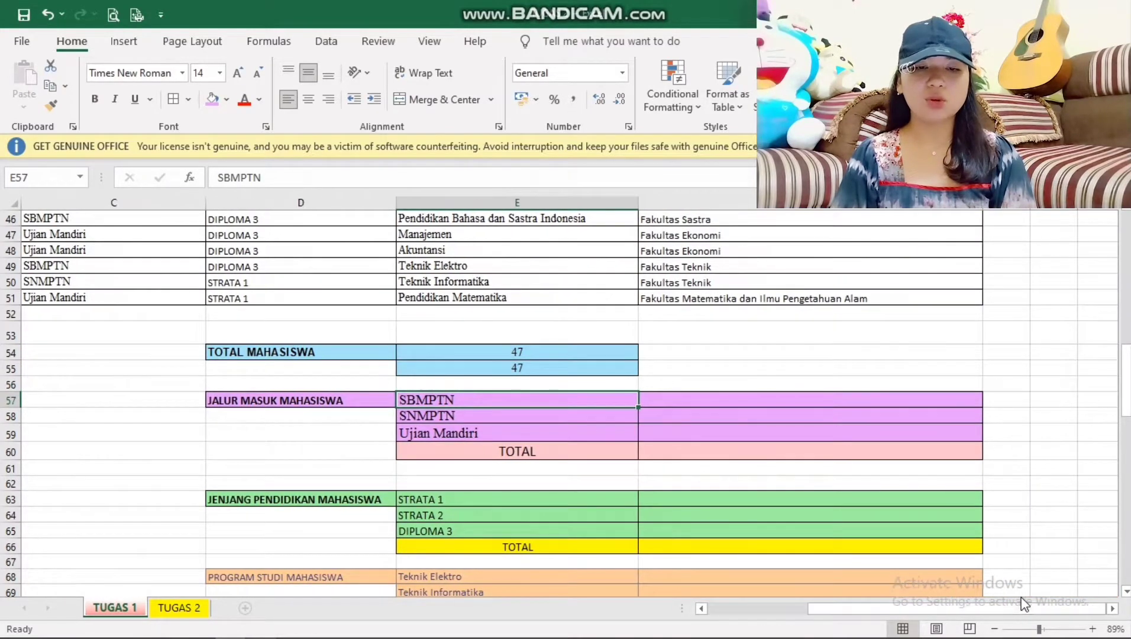
{"action": "left_click", "coordinate": [817, 403]}
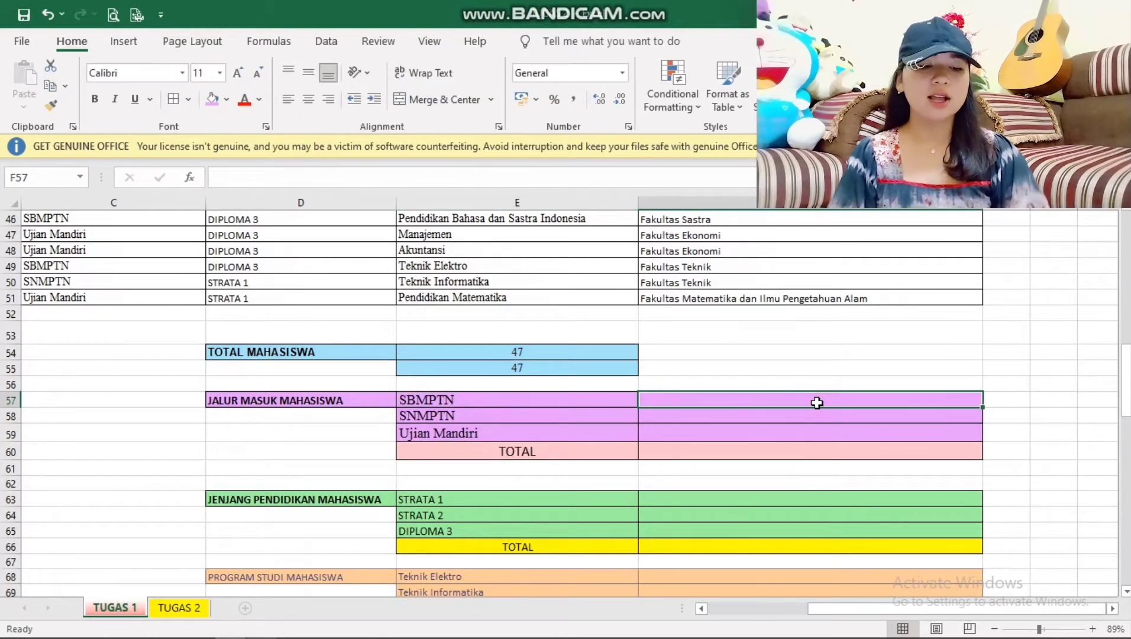
{"action": "type", "text": "=CO"}
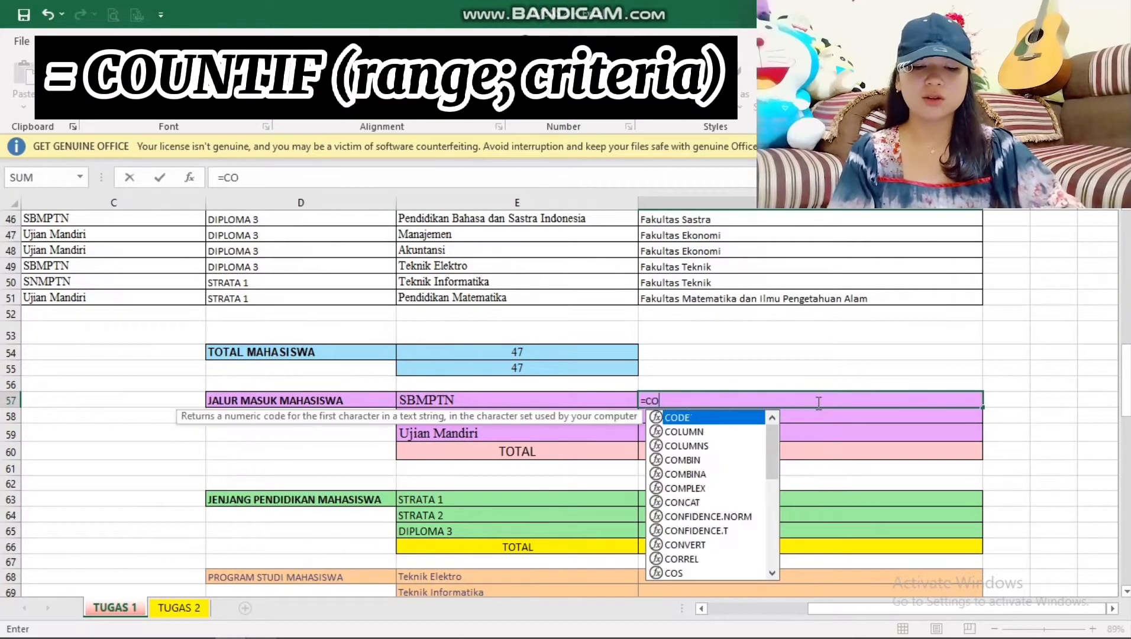
{"action": "type", "text": "UNTIF"}
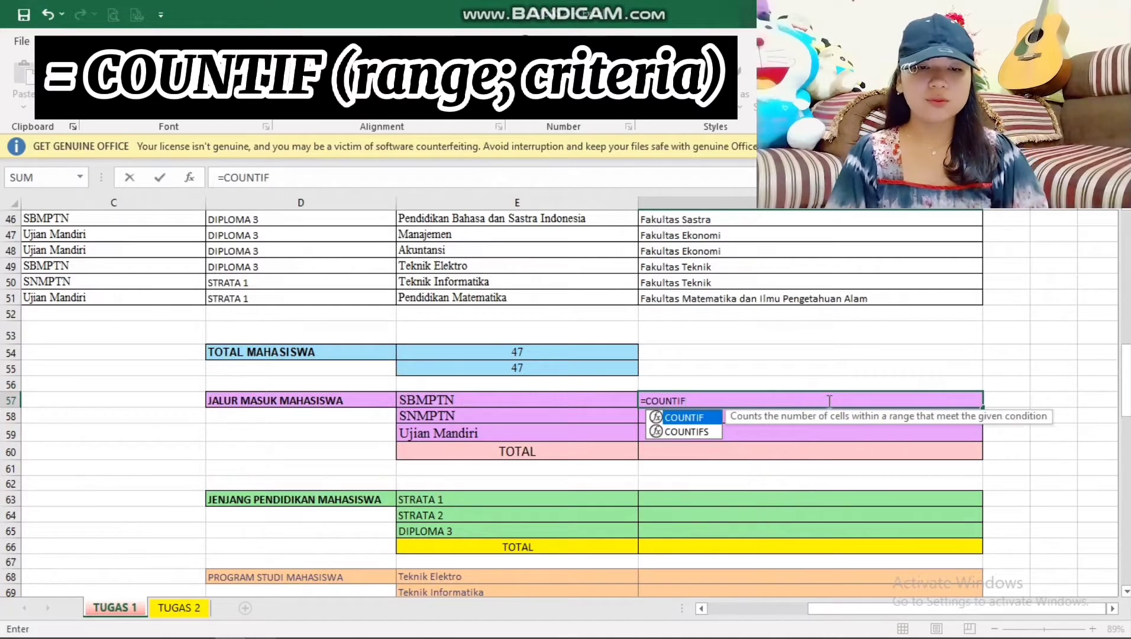
{"action": "double_click", "coordinate": [704, 418]}
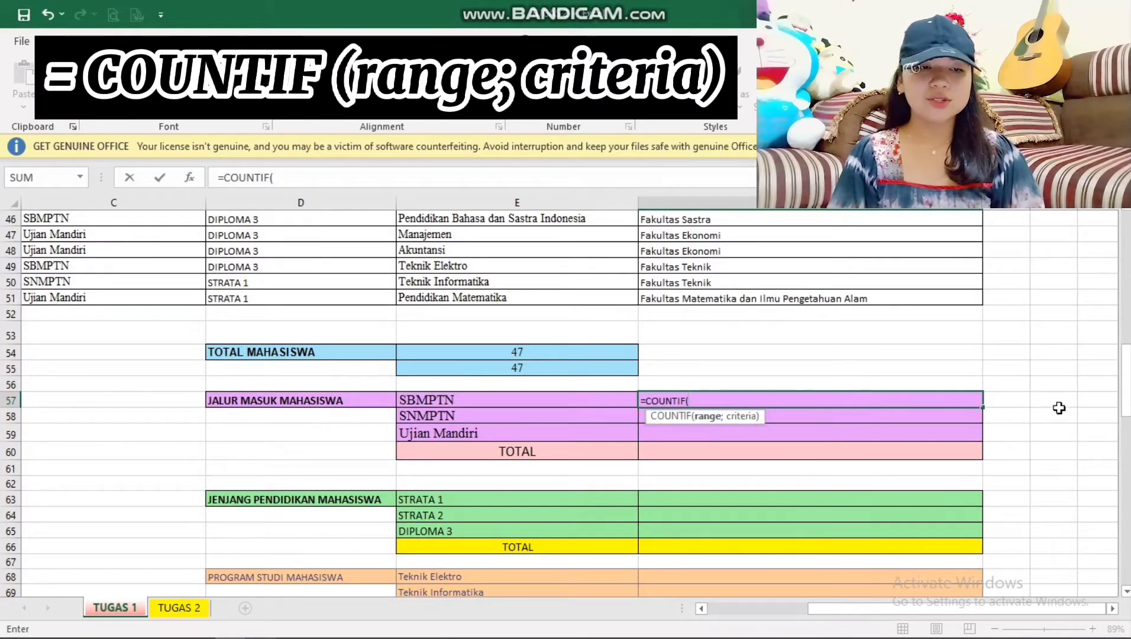
{"action": "left_click_drag", "start_coordinate": [1127, 390], "coordinate": [1128, 254]}
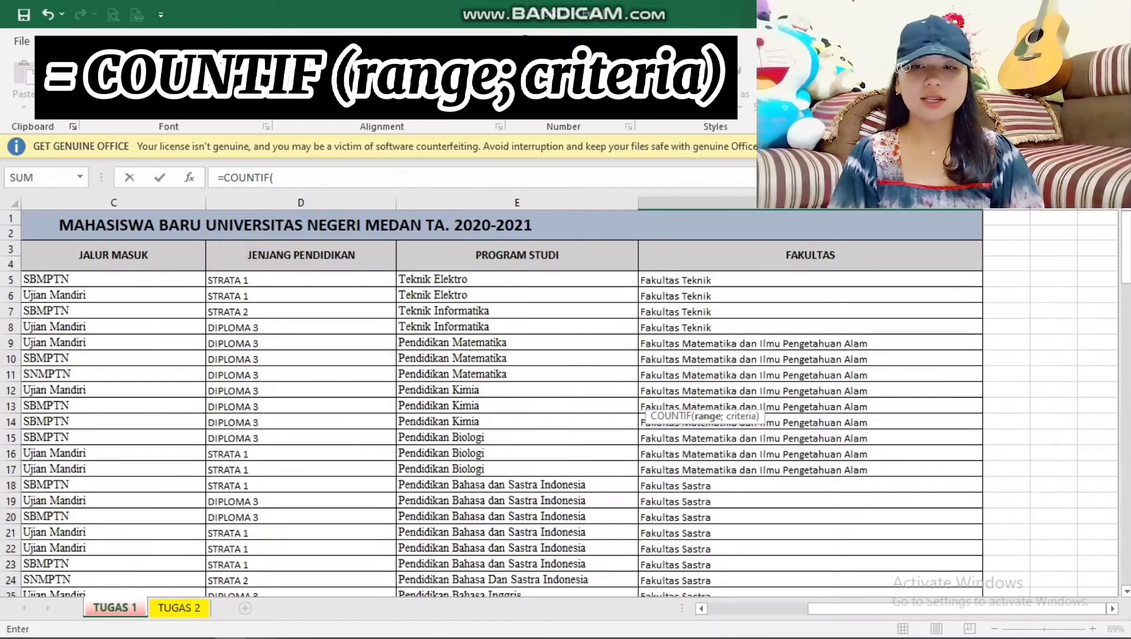
{"action": "left_click_drag", "start_coordinate": [162, 280], "coordinate": [135, 508]}
{"action": "left_click_drag", "start_coordinate": [1126, 362], "coordinate": [1126, 397]}
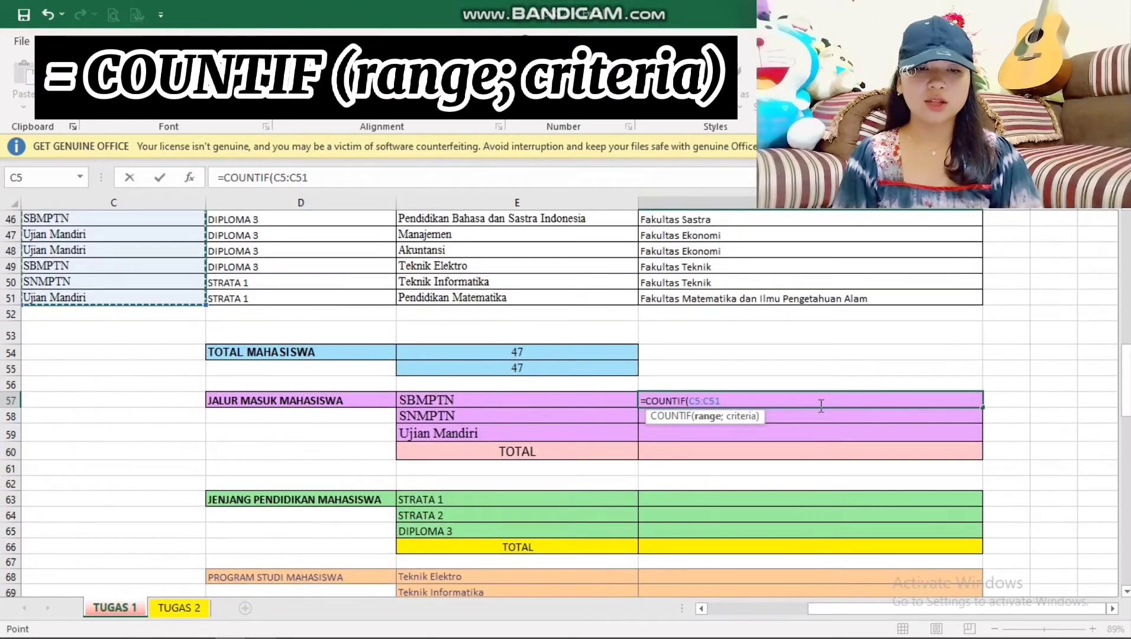
{"action": "type", "text": ";"}
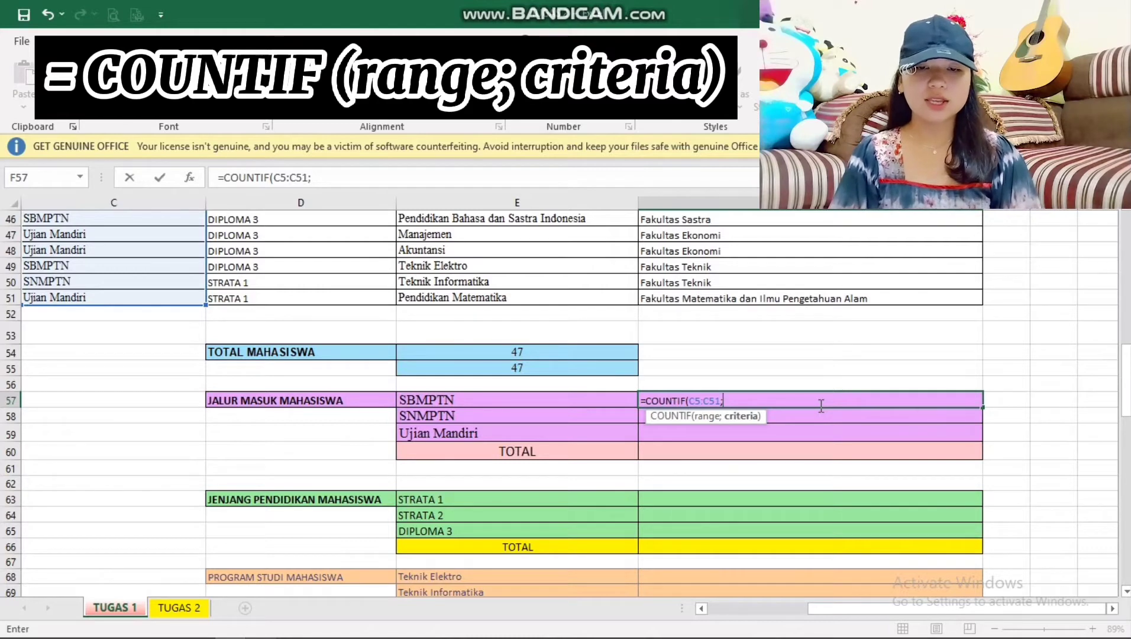
{"action": "left_click", "coordinate": [538, 402]}
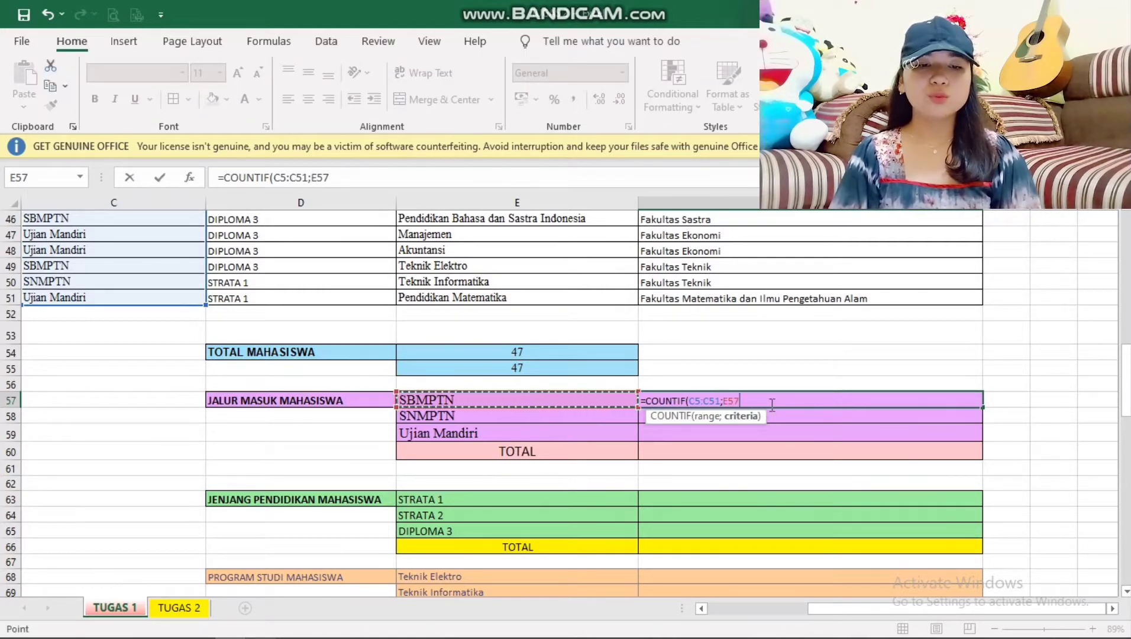
Make the range in the F57 formula absolute as $C$5:$C$51, close the parenthesis and enter the formula.
{"action": "left_click", "coordinate": [719, 401]}
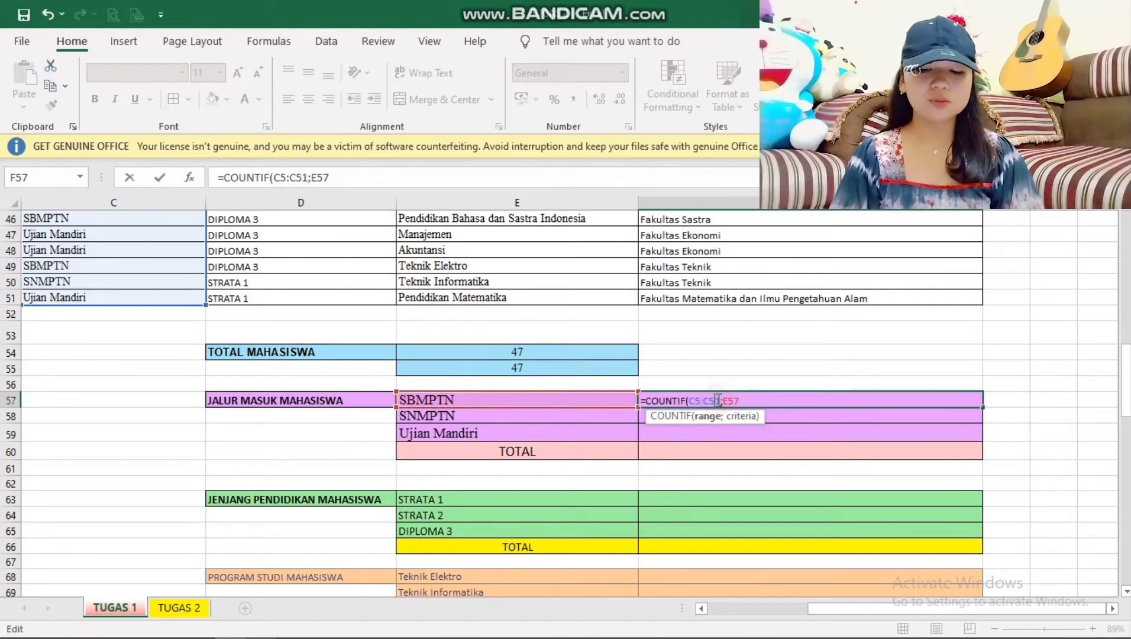
{"action": "key", "text": "shift+Left"}
{"action": "key", "text": "shift+Left"}
{"action": "key", "text": "shift+Left"}
{"action": "key", "text": "shift+Left"}
{"action": "key", "text": "shift+Left"}
{"action": "key", "text": "shift+Left"}
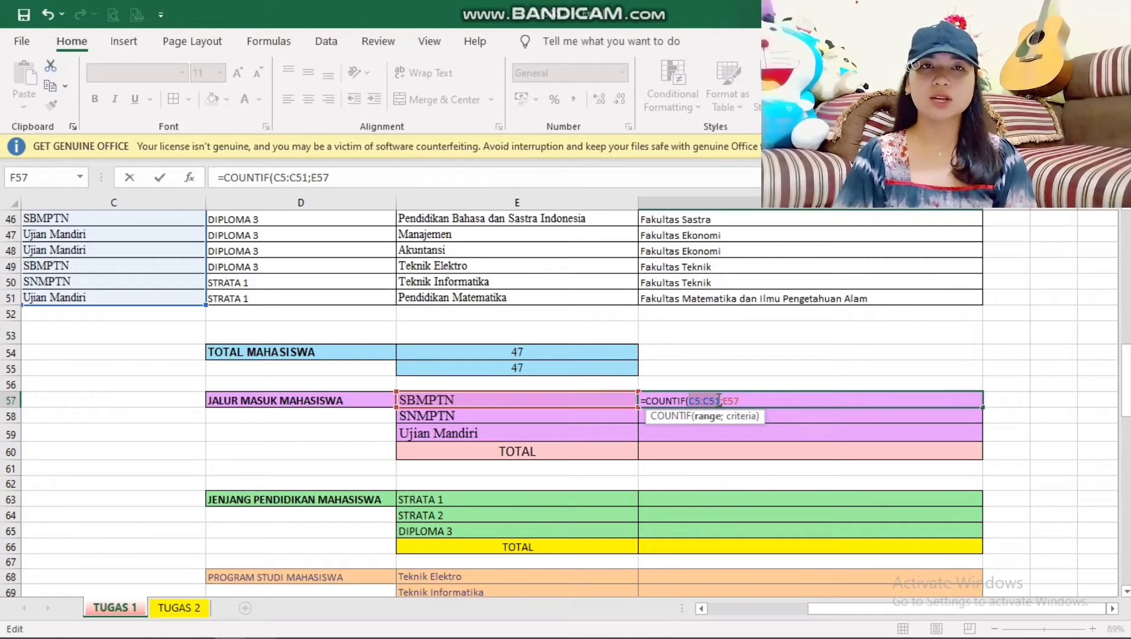
{"action": "key", "text": "F4"}
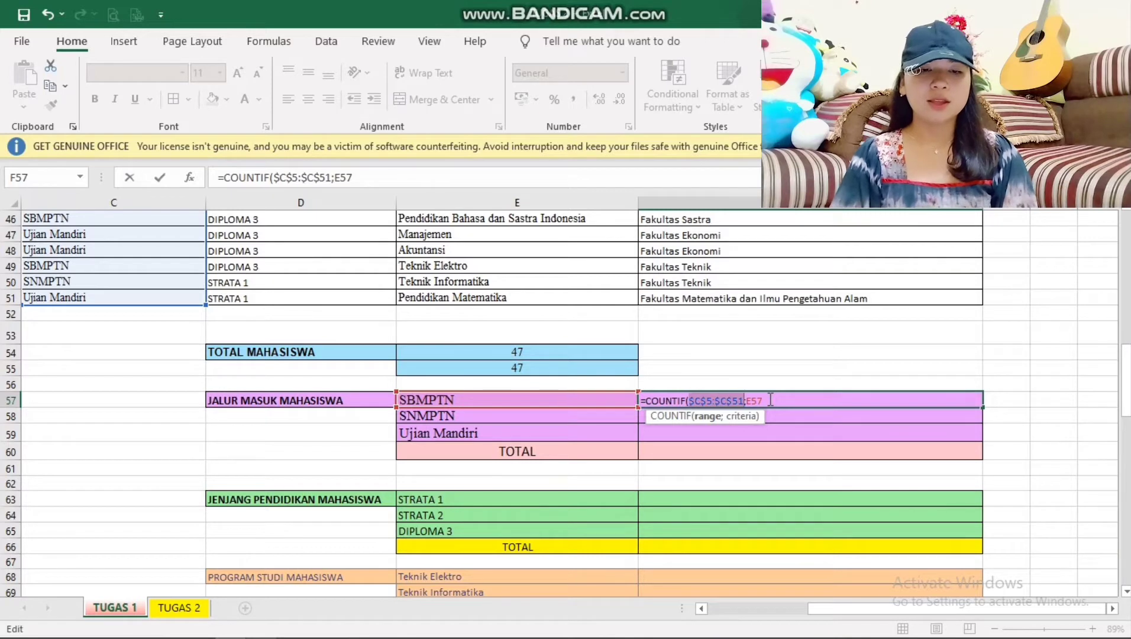
{"action": "type", "text": ")"}
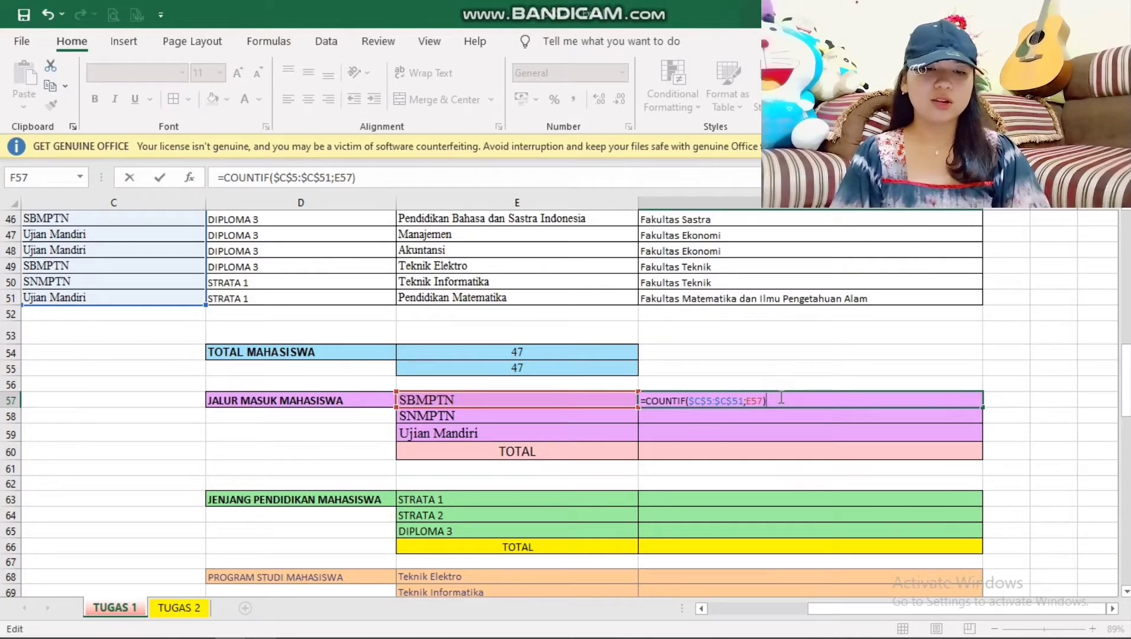
{"action": "key", "text": "Return"}
Fill the F57 COUNTIF formula down to F59 for SNMPTN and Ujian Mandiri.
{"action": "left_click", "coordinate": [812, 401]}
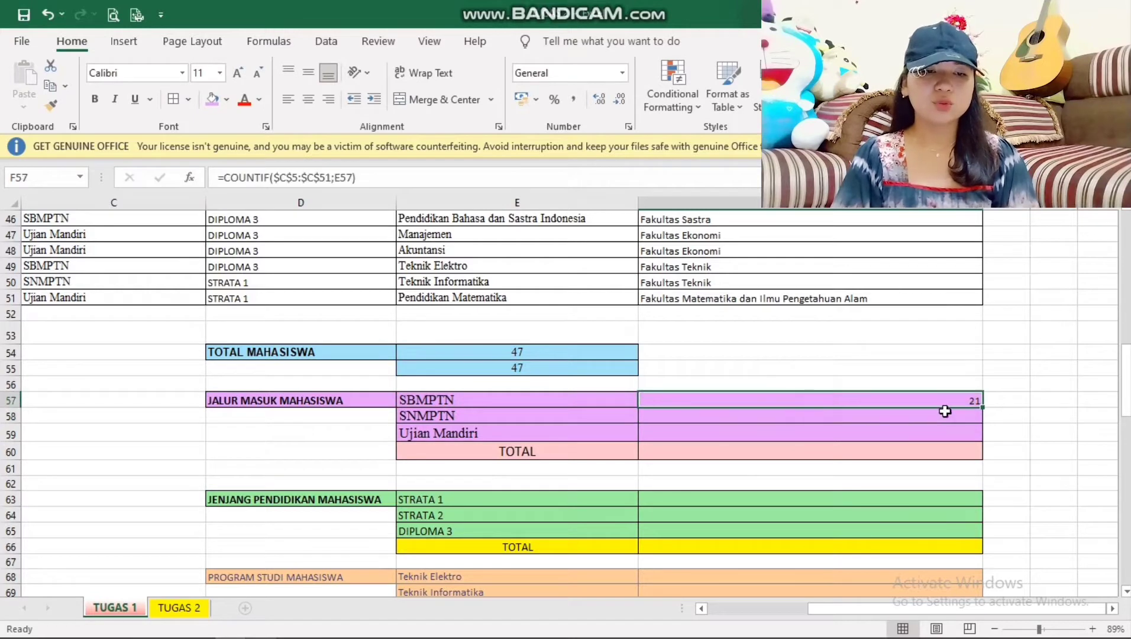
{"action": "left_click", "coordinate": [983, 406]}
{"action": "left_click_drag", "start_coordinate": [983, 406], "coordinate": [979, 439]}
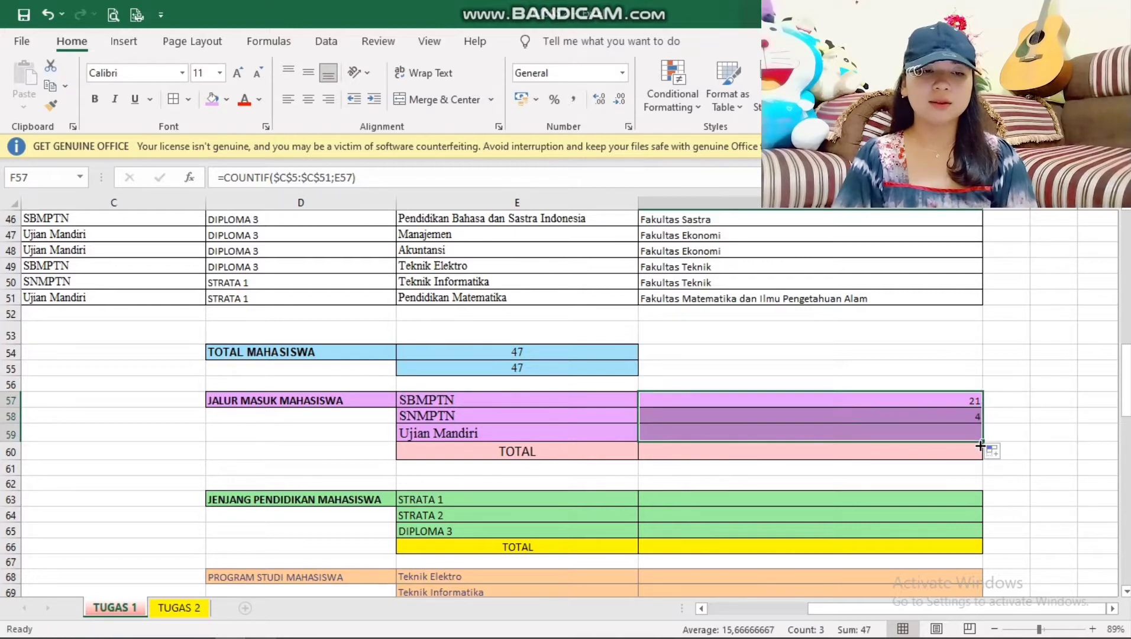
Total the admission-path counts in F60 with =SUM(F57:F59).
{"action": "left_click", "coordinate": [860, 451]}
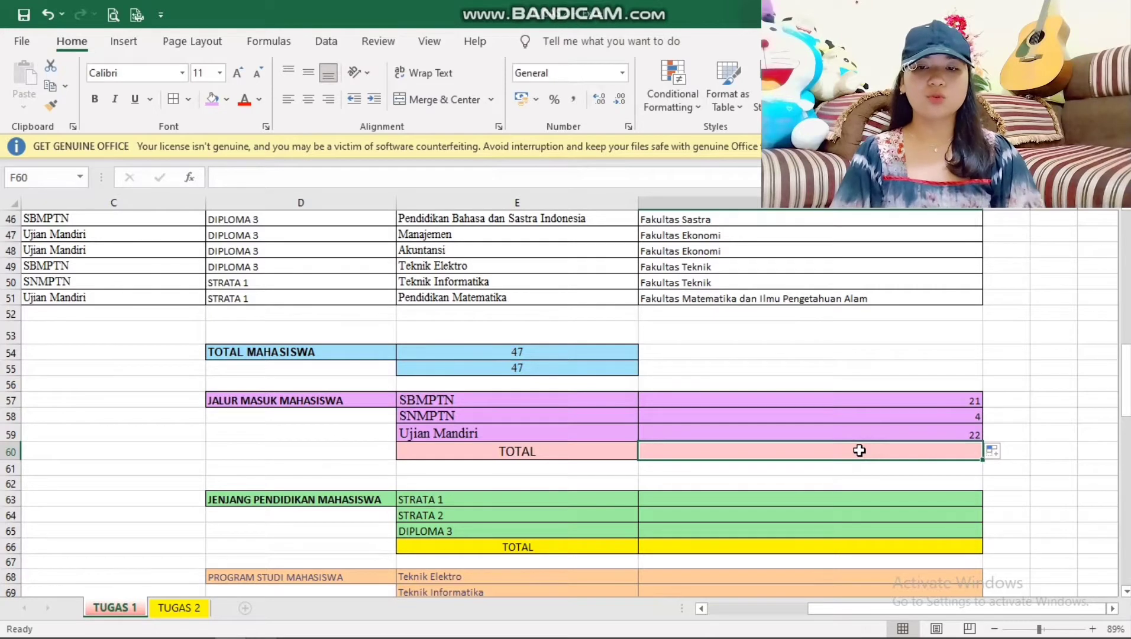
{"action": "type", "text": "="}
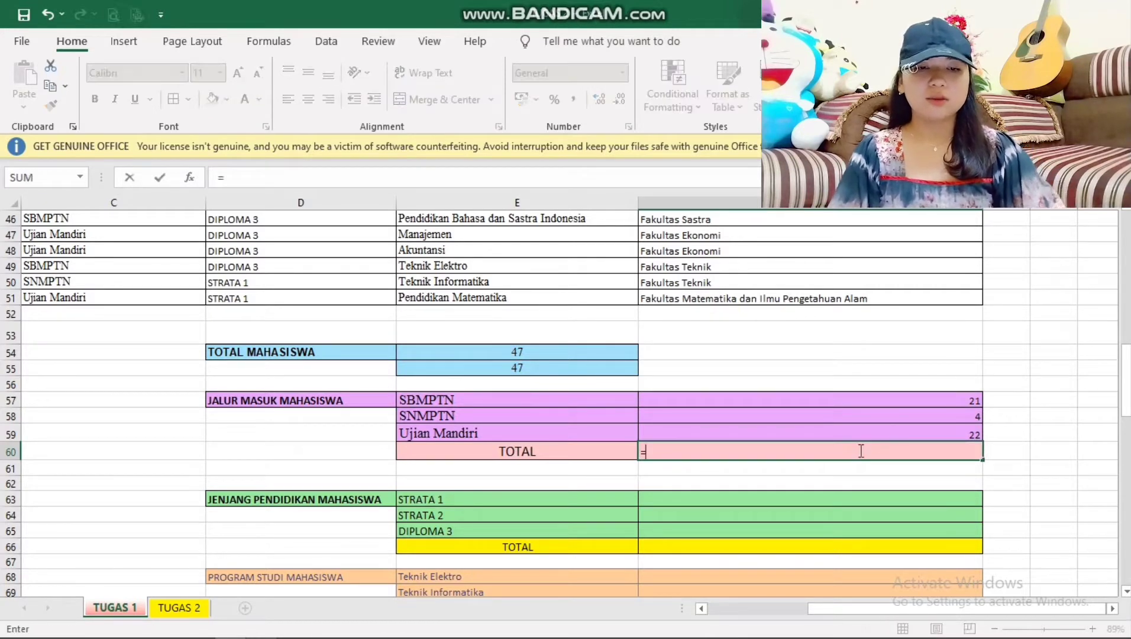
{"action": "type", "text": "SUM"}
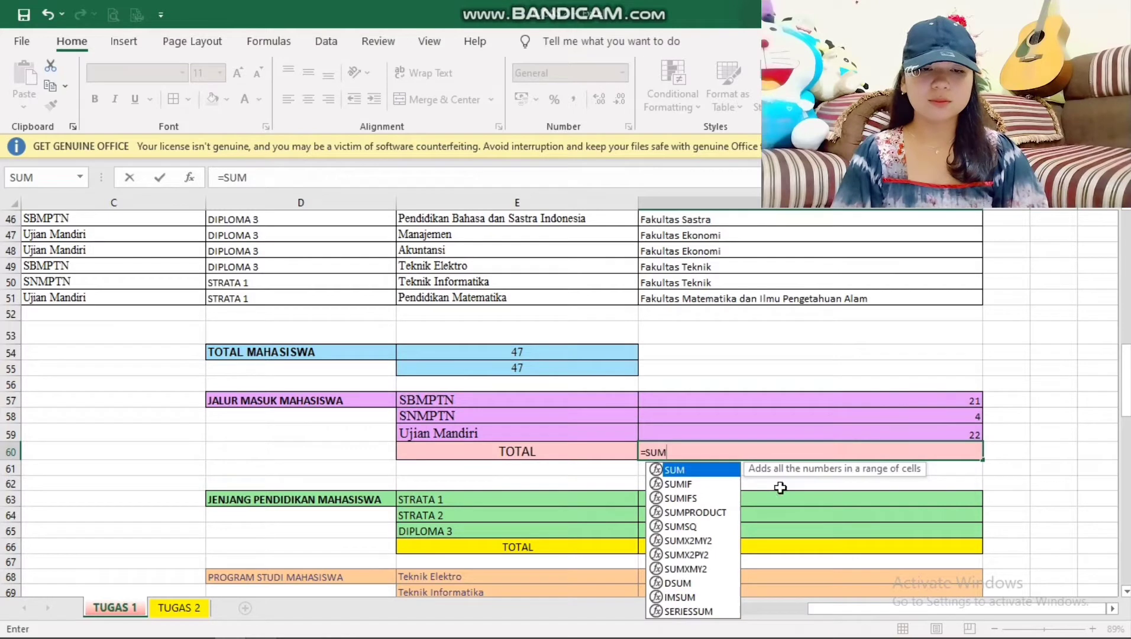
{"action": "double_click", "coordinate": [716, 470]}
{"action": "left_click_drag", "start_coordinate": [930, 400], "coordinate": [930, 435]}
{"action": "type", "text": ")"}
{"action": "key", "text": "Return"}
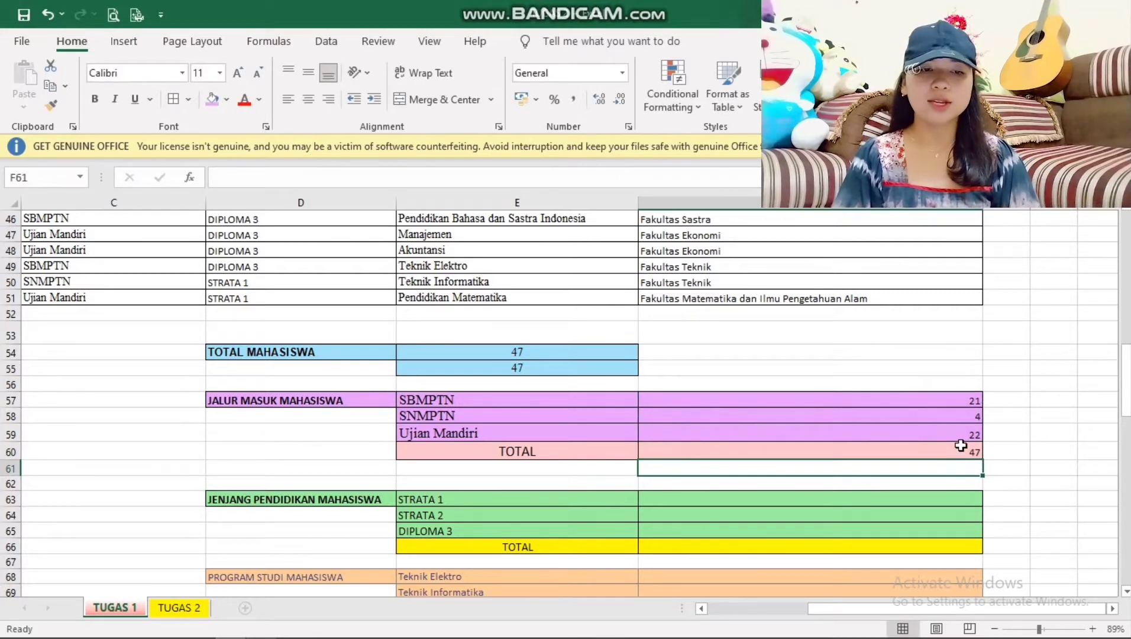
{"action": "left_click", "coordinate": [961, 445]}
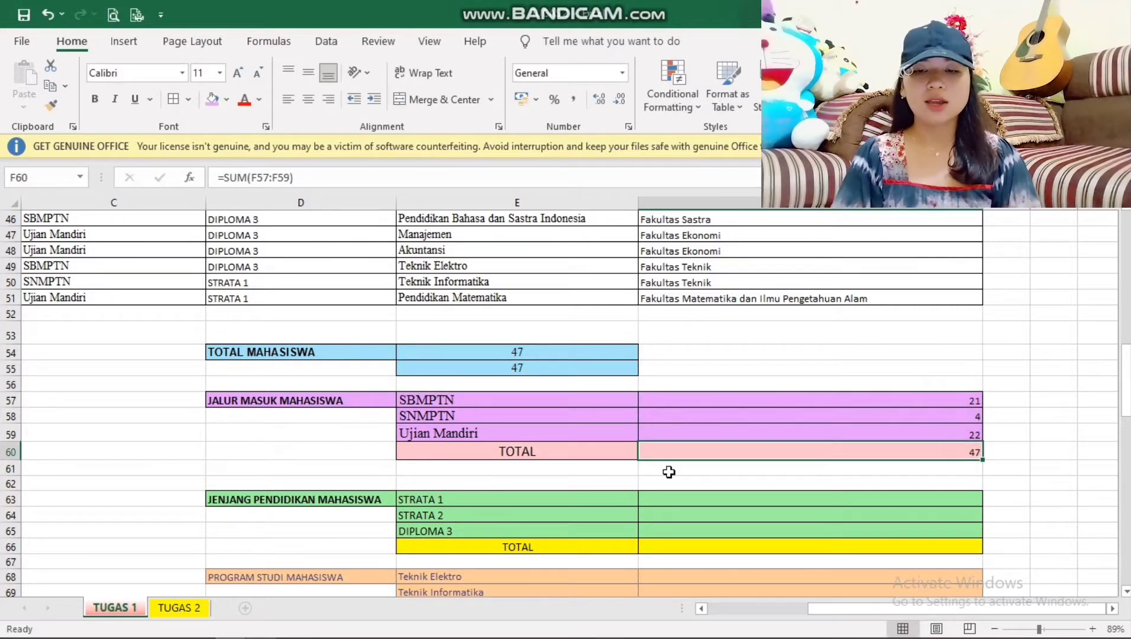
{"action": "left_click", "coordinate": [317, 501]}
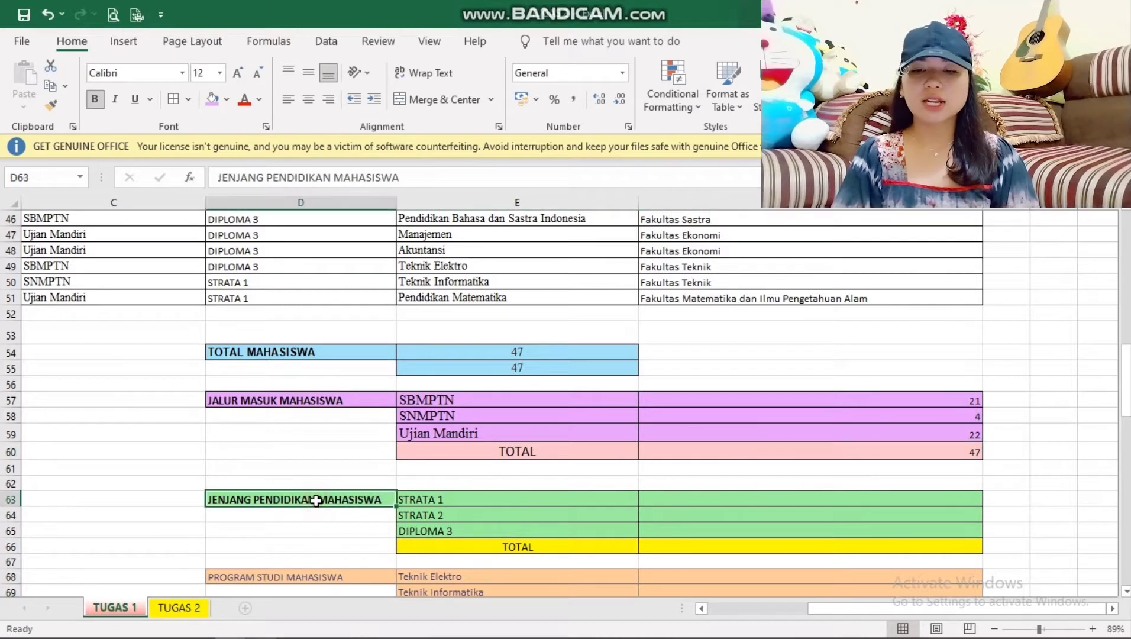
{"action": "left_click", "coordinate": [488, 500]}
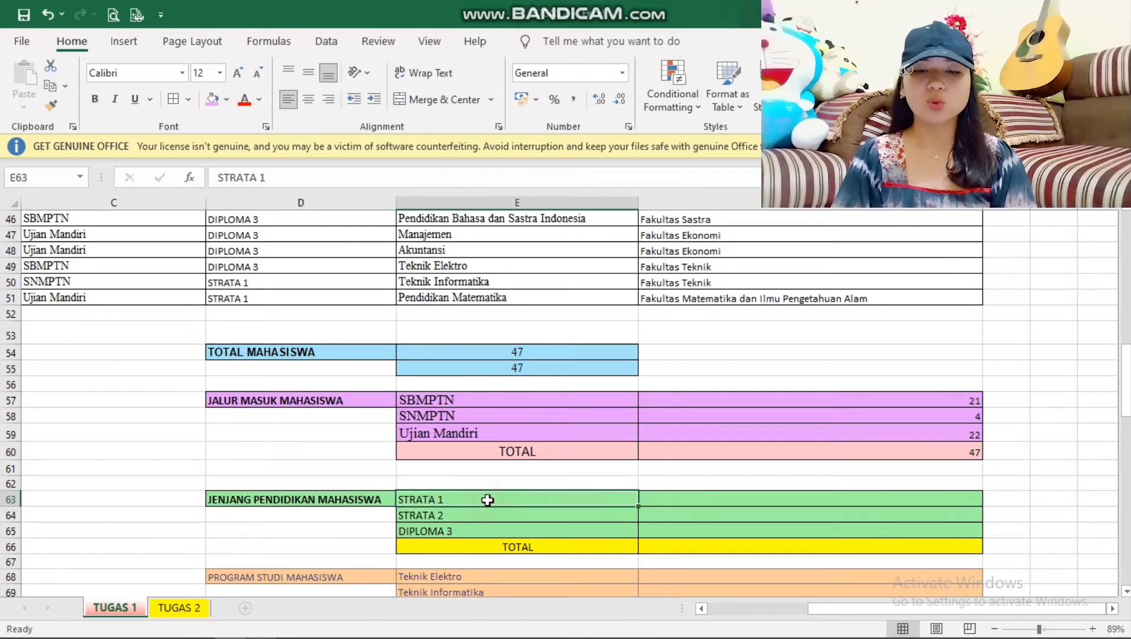
{"action": "left_click", "coordinate": [486, 515]}
{"action": "left_click", "coordinate": [483, 530]}
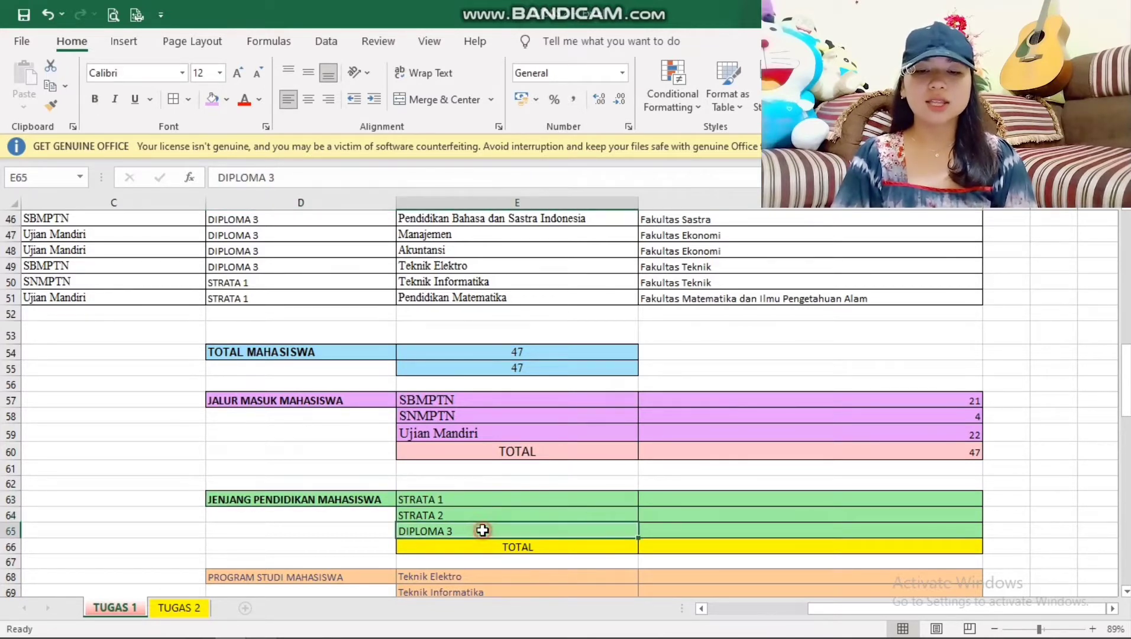
Start a COUNTIF formula in F63 for the STRATA 1 count, with D5:D51 as its range.
{"action": "left_click", "coordinate": [691, 500]}
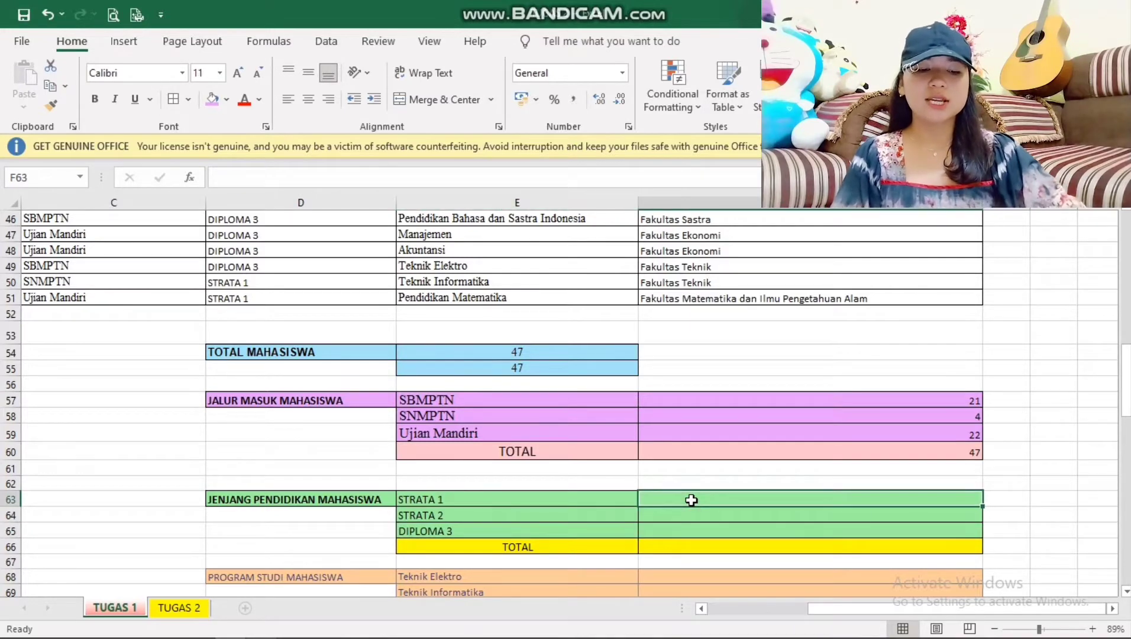
{"action": "type", "text": "=COUNTI"}
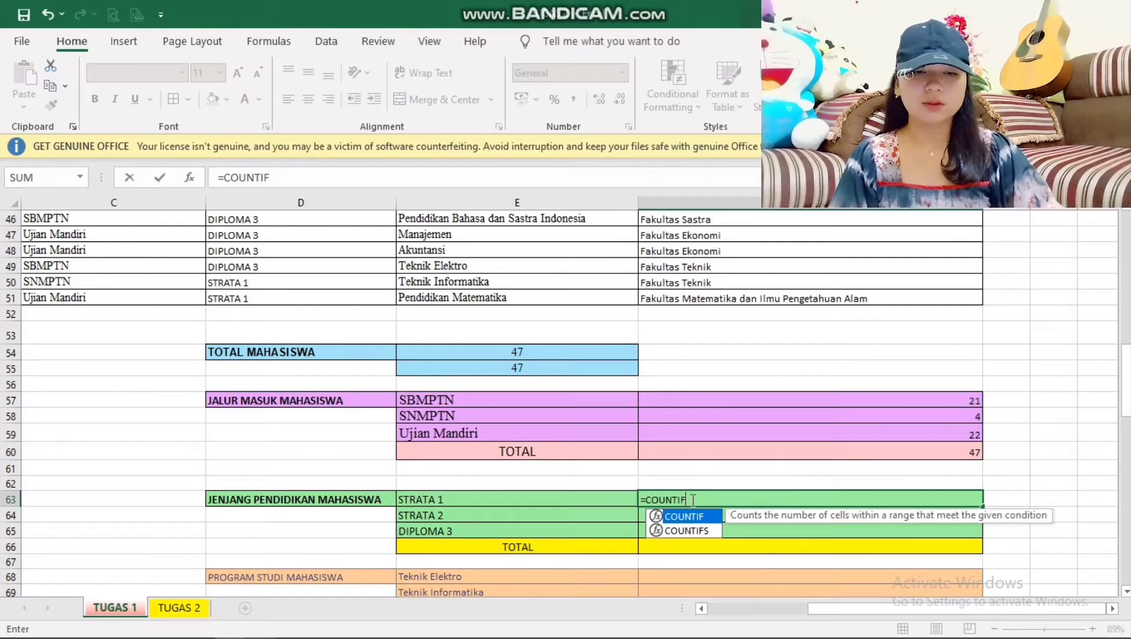
{"action": "type", "text": "F"}
{"action": "double_click", "coordinate": [702, 520]}
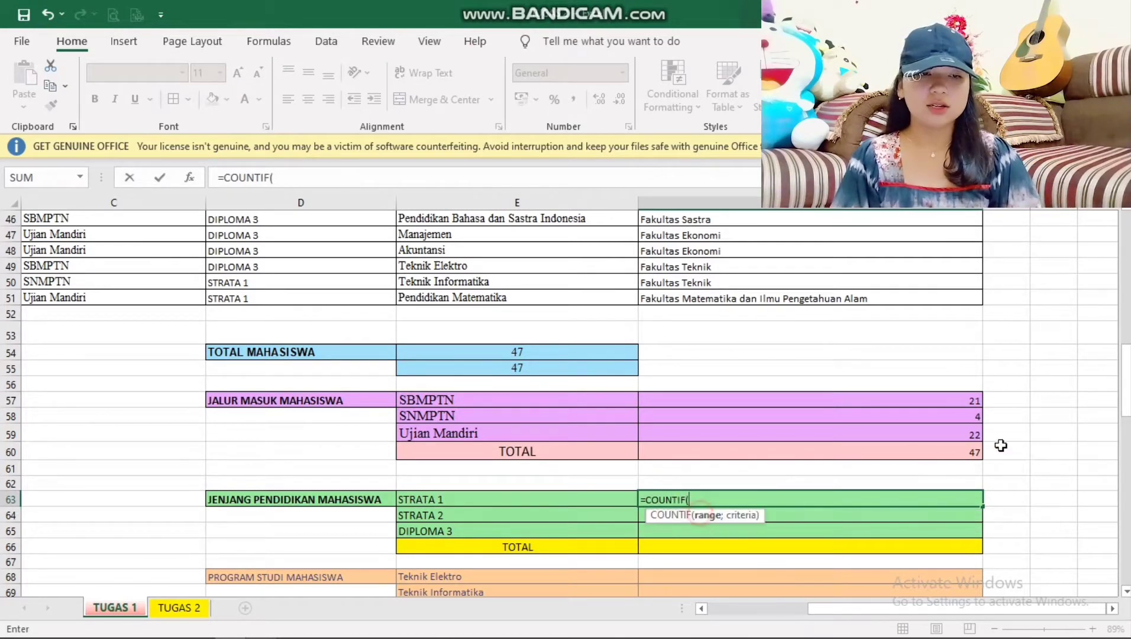
{"action": "left_click_drag", "start_coordinate": [1126, 379], "coordinate": [1127, 212]}
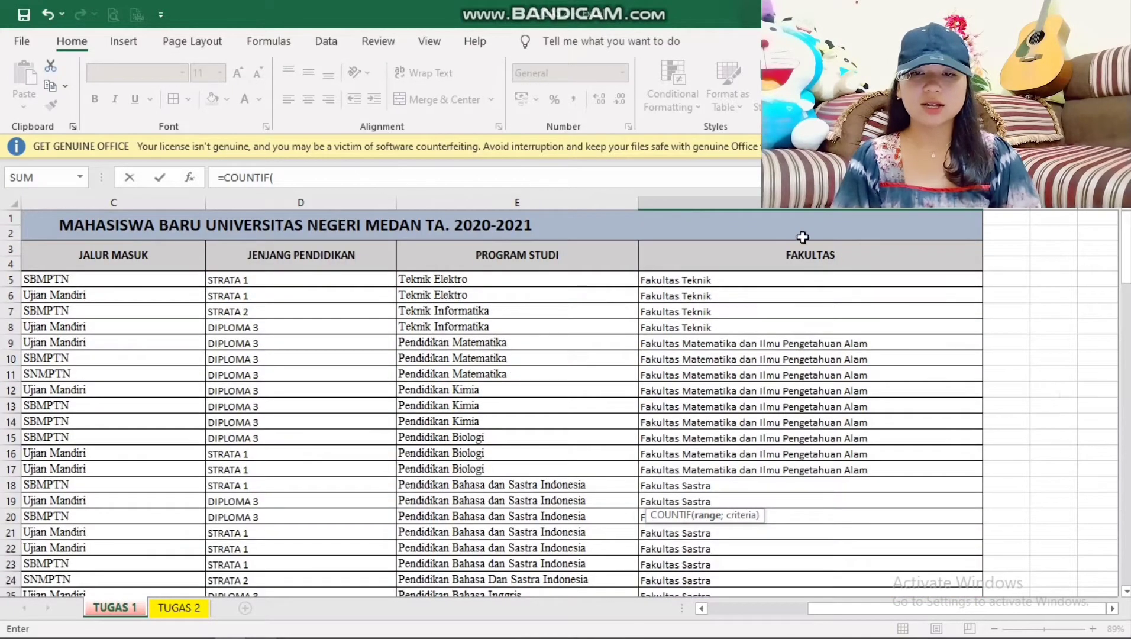
{"action": "left_click", "coordinate": [367, 285]}
{"action": "left_click_drag", "start_coordinate": [367, 285], "coordinate": [351, 568]}
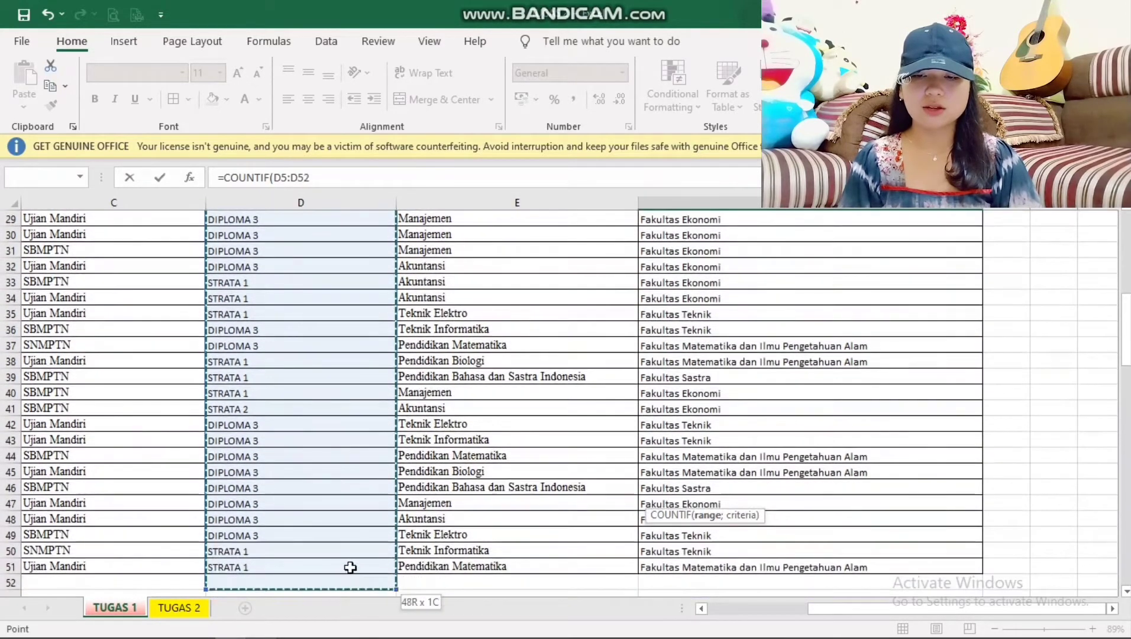
{"action": "left_click_drag", "start_coordinate": [1127, 349], "coordinate": [1127, 422]}
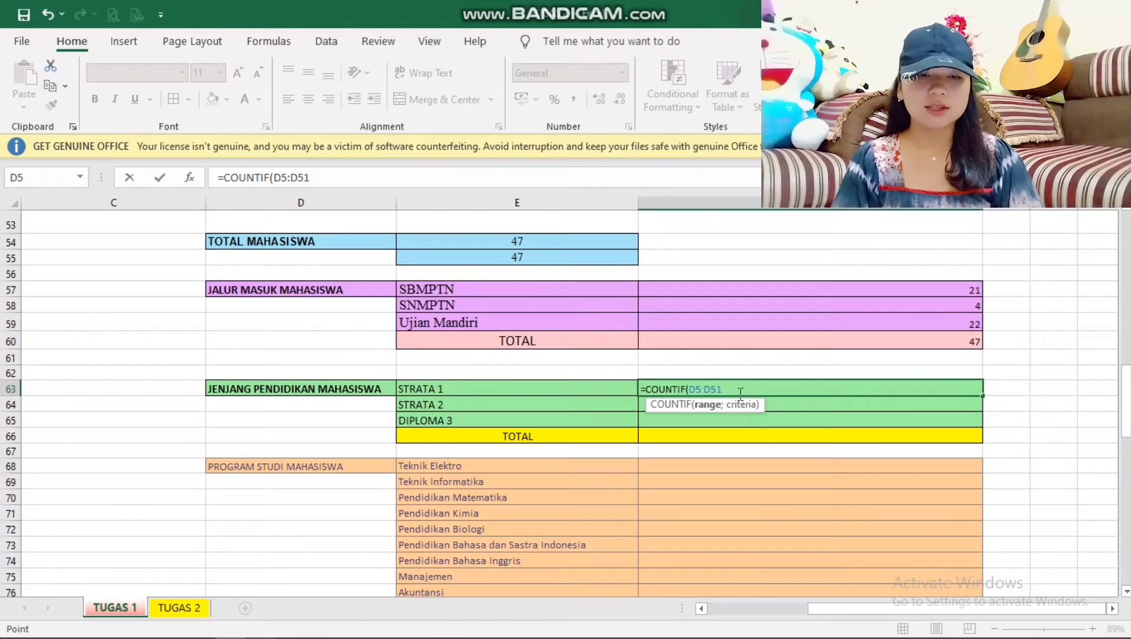
{"action": "left_click", "coordinate": [735, 392]}
{"action": "key", "text": "shift+Left"}
{"action": "key", "text": "shift+Left"}
{"action": "key", "text": "shift+Left"}
{"action": "key", "text": "shift+Left"}
{"action": "key", "text": "shift+Left"}
{"action": "key", "text": "shift+Left"}
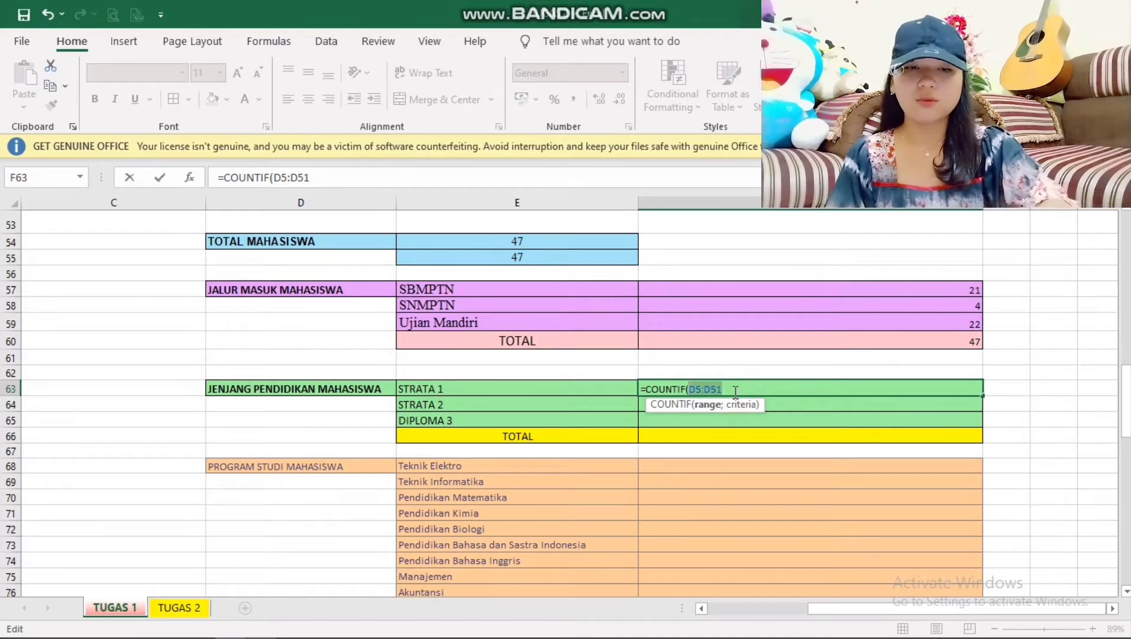
{"action": "key", "text": "F4"}
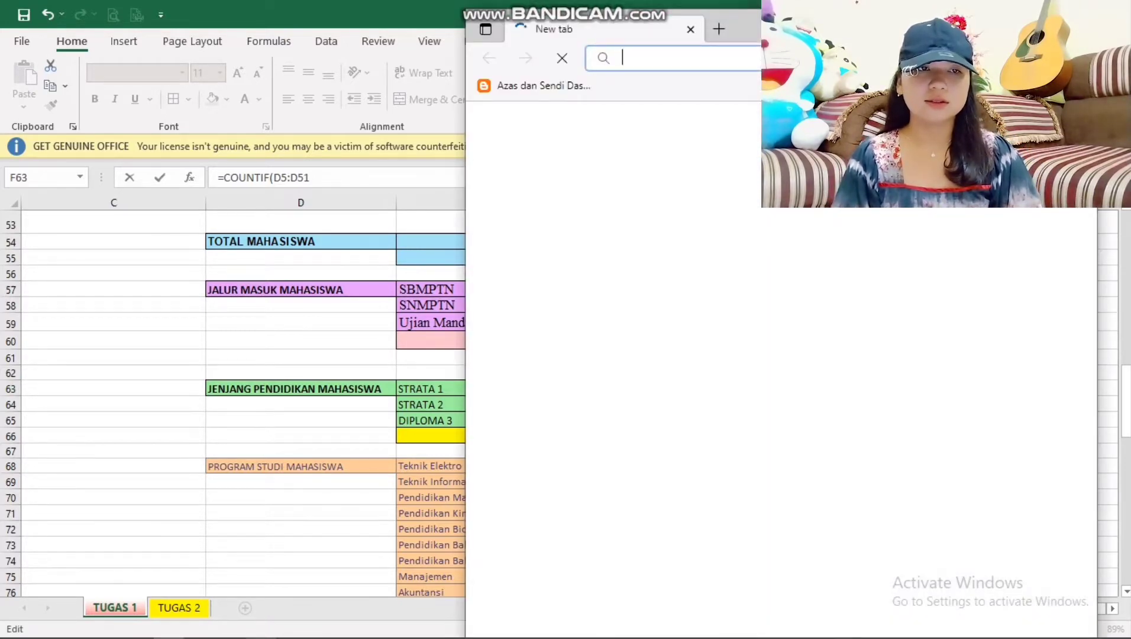
{"action": "left_click", "coordinate": [1080, 21]}
Make the range in the F63 COUNTIF formula absolute as $D$5:$D$51.
{"action": "left_click", "coordinate": [728, 389]}
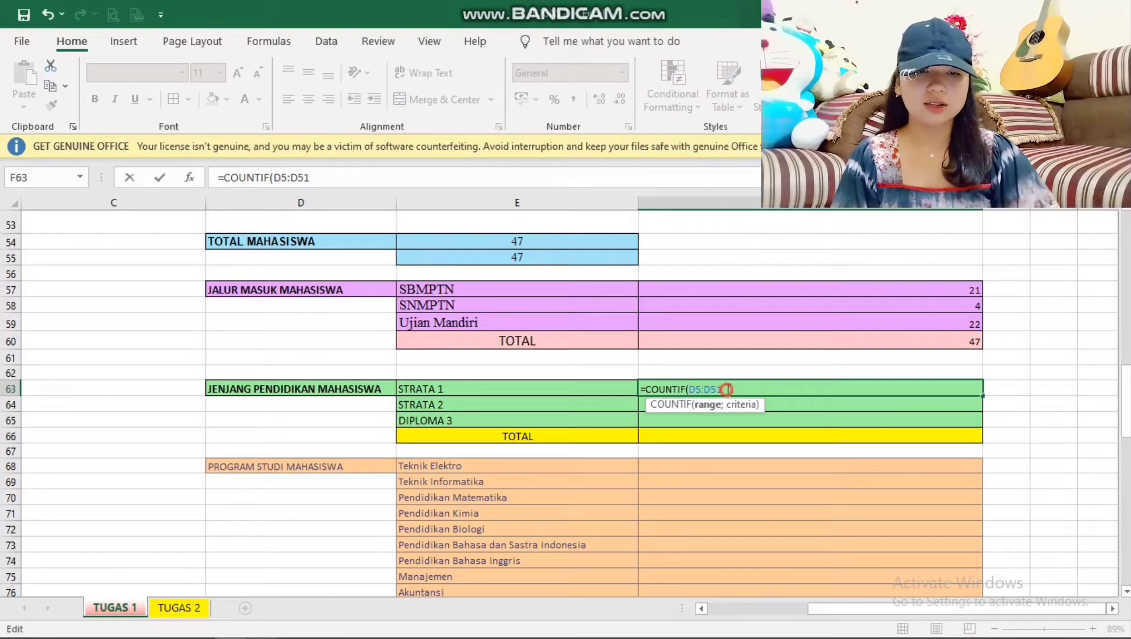
{"action": "key", "text": "shift+Left"}
{"action": "key", "text": "shift+Left"}
{"action": "key", "text": "shift+Left"}
{"action": "key", "text": "shift+Left"}
{"action": "key", "text": "shift+Left"}
{"action": "key", "text": "shift+Left"}
{"action": "key", "text": "F4"}
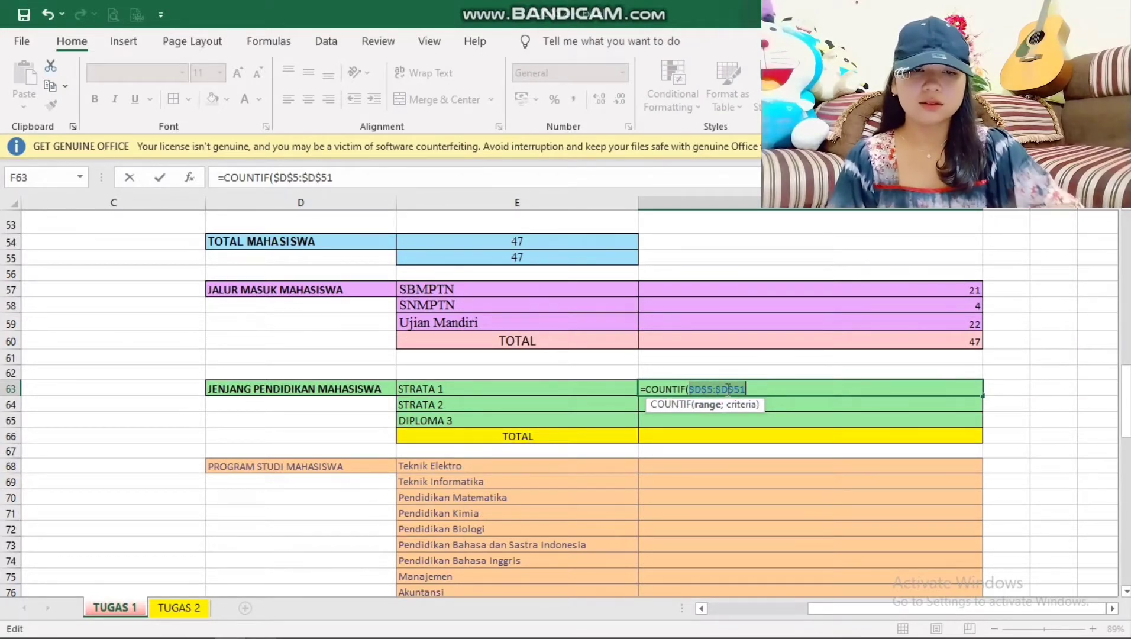
Add the STRATA 1 cell E63 as the criteria, close the parenthesis and enter the F63 formula.
{"action": "left_click", "coordinate": [780, 391]}
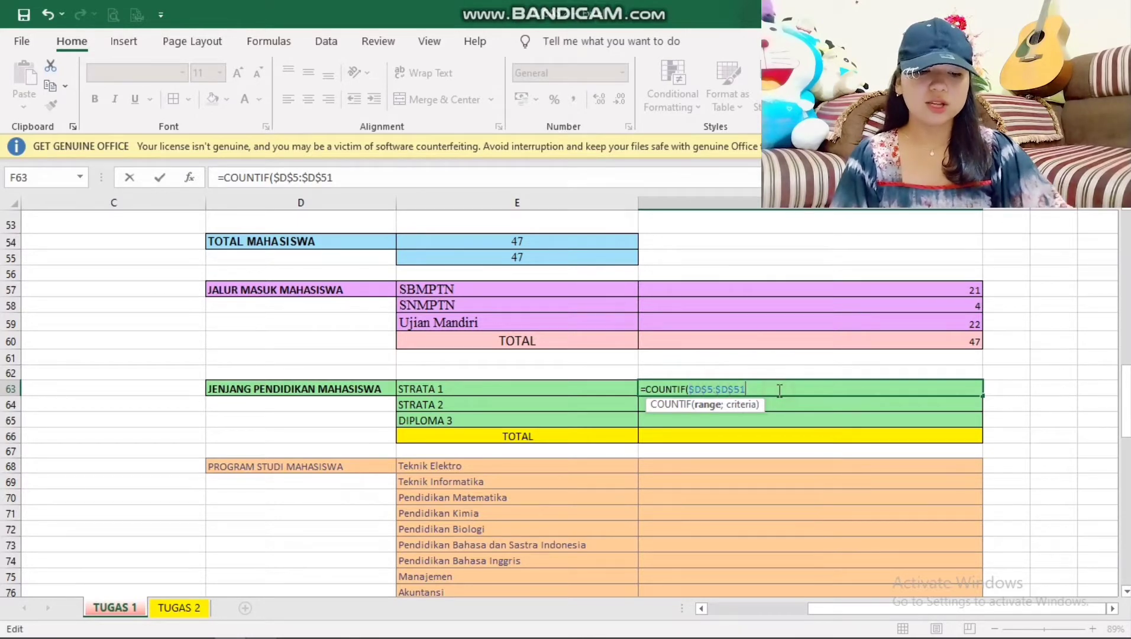
{"action": "type", "text": ";"}
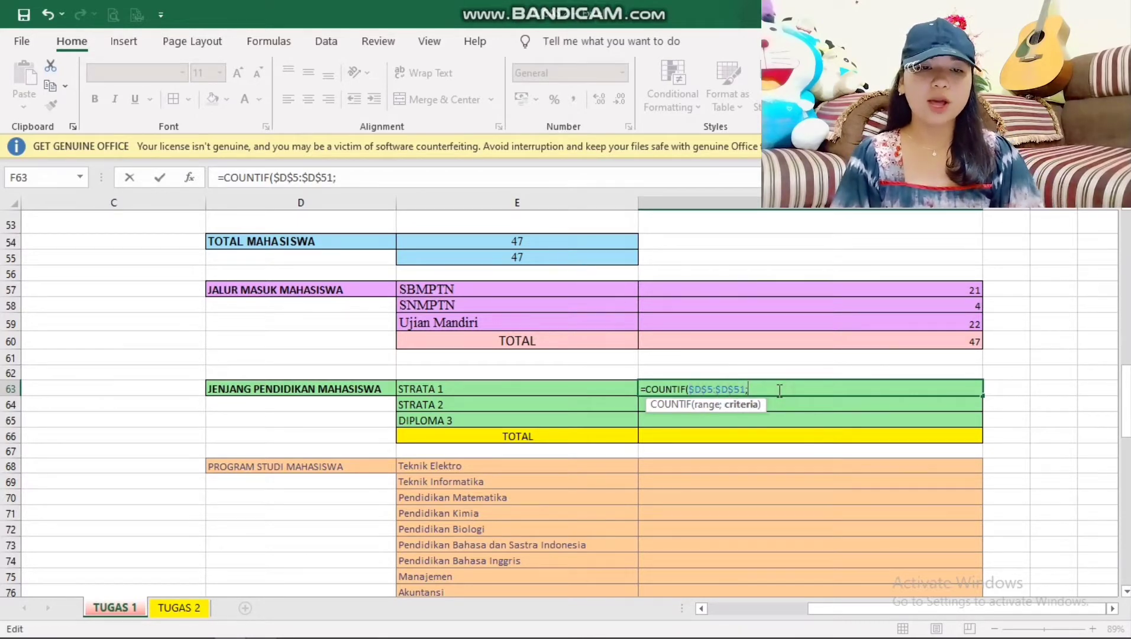
{"action": "left_click", "coordinate": [584, 391]}
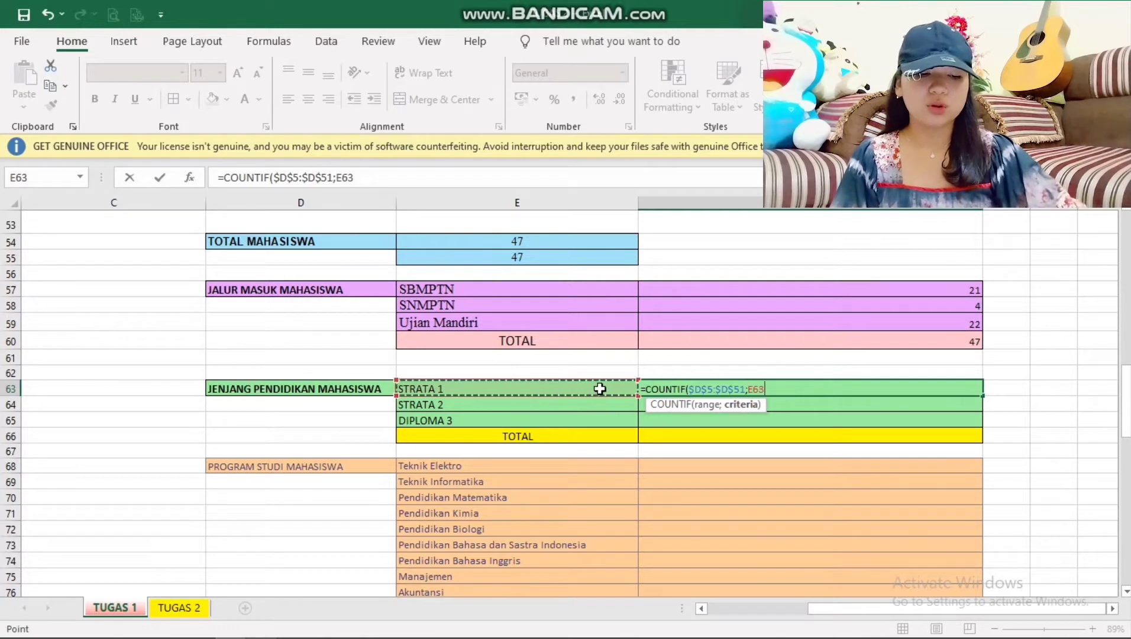
{"action": "type", "text": ")"}
{"action": "key", "text": "Return"}
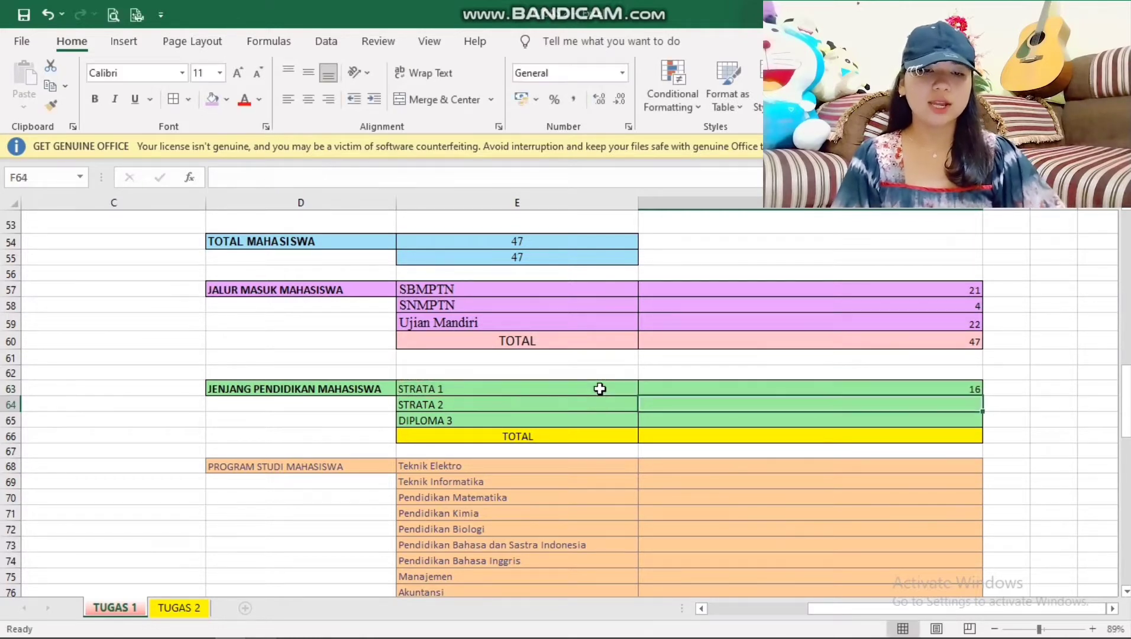
Fill the F63 COUNTIF formula down to F65 and total the education-level counts in F66 with SUM over F63:F65.
{"action": "left_click", "coordinate": [740, 391]}
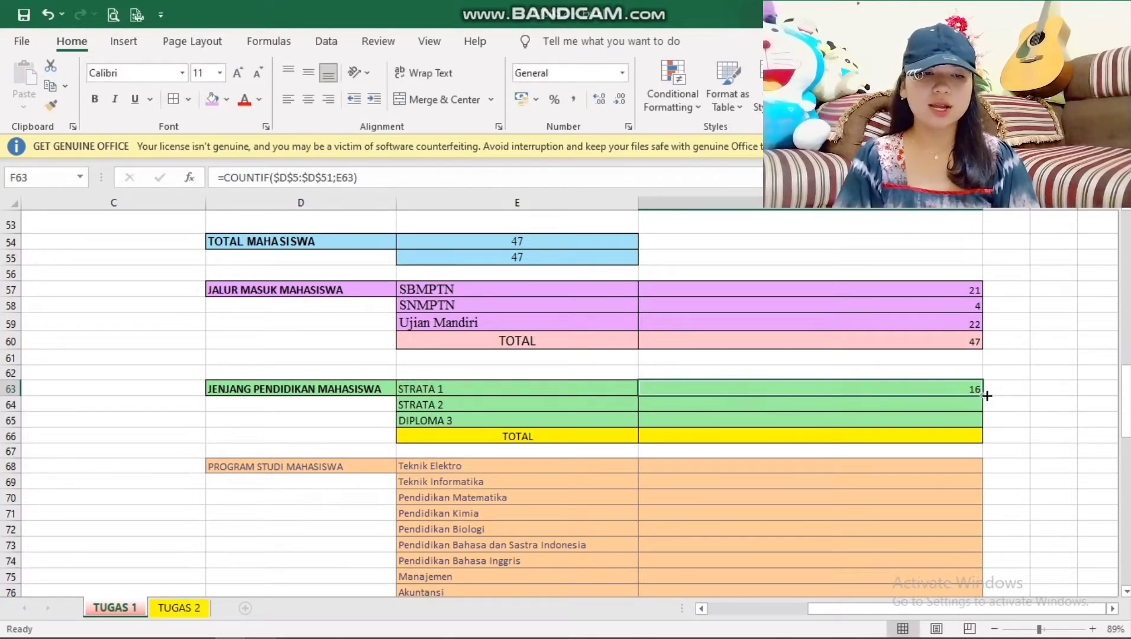
{"action": "left_click_drag", "start_coordinate": [981, 395], "coordinate": [980, 426]}
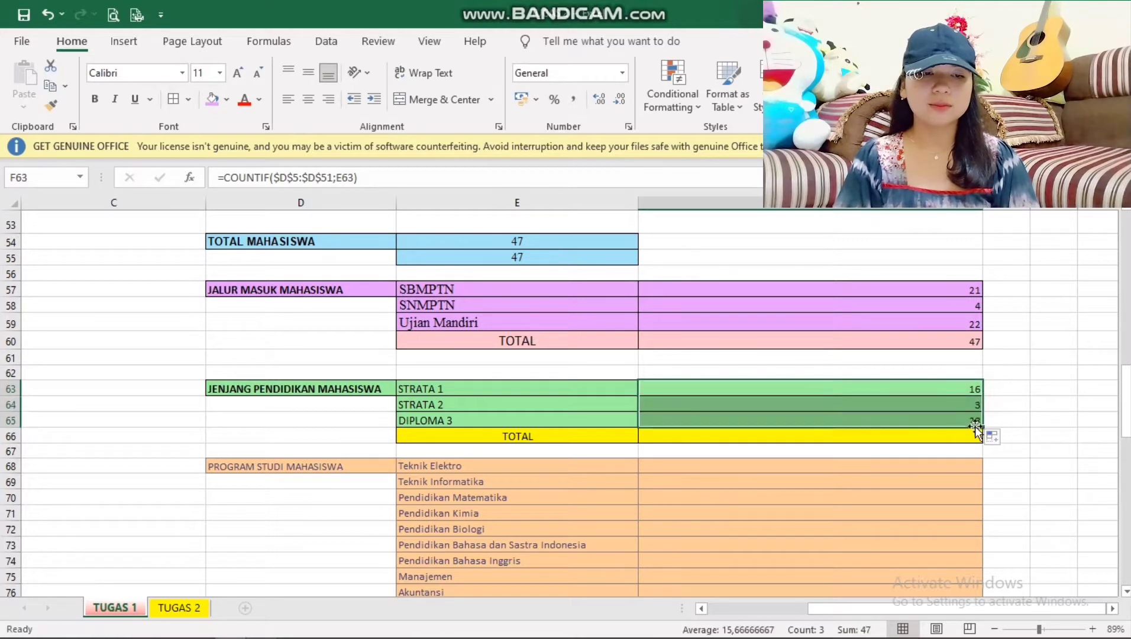
{"action": "left_click", "coordinate": [938, 438]}
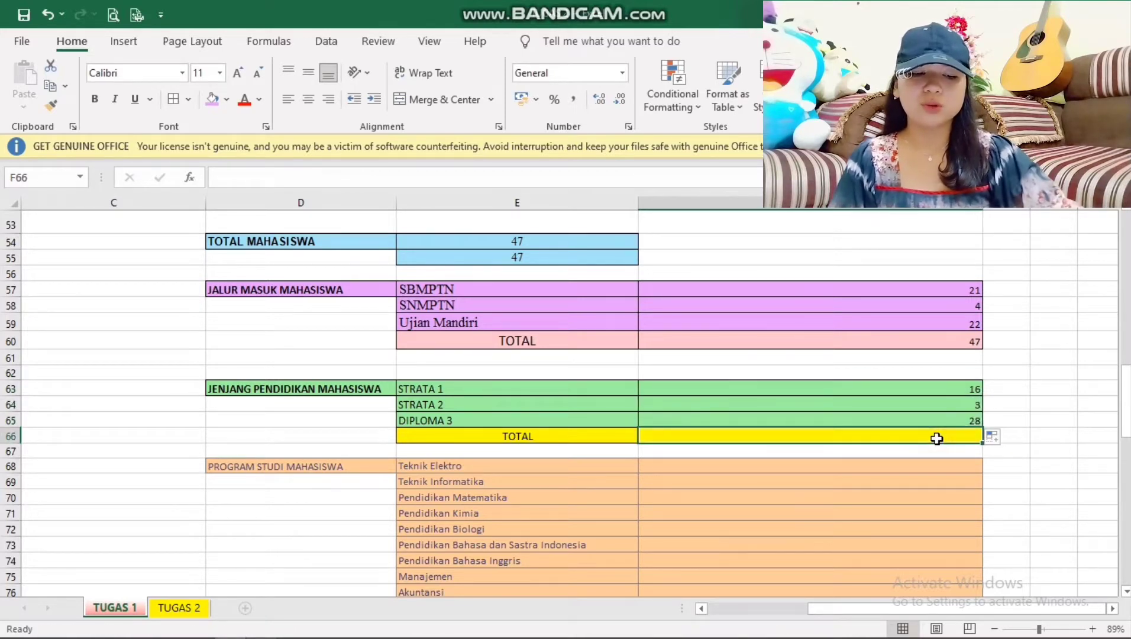
{"action": "type", "text": "=SUM"}
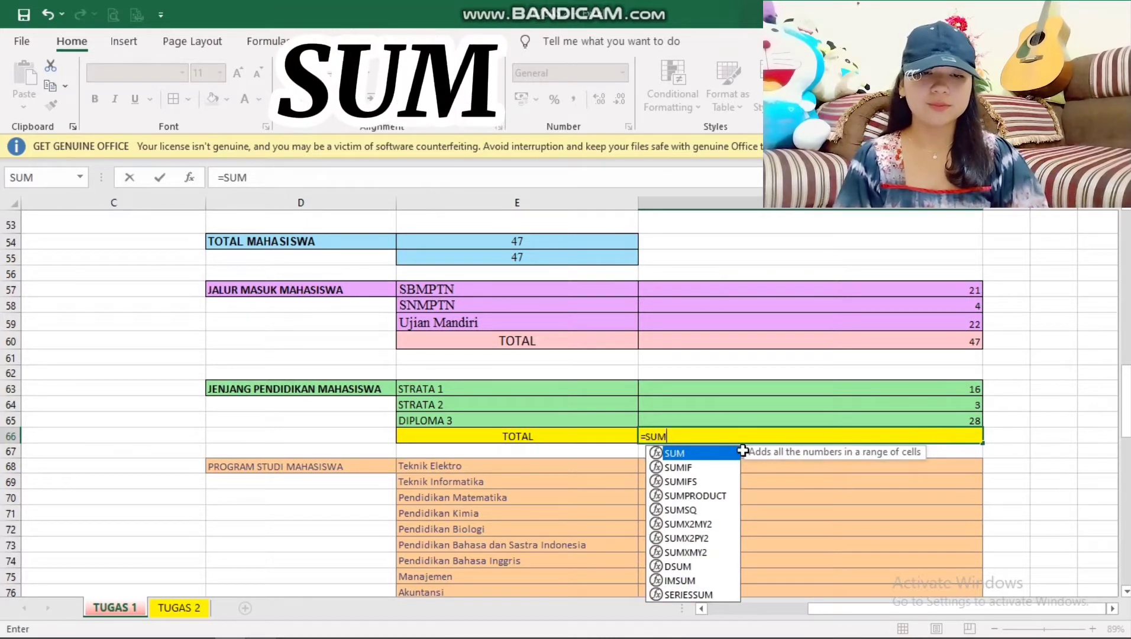
{"action": "type", "text": "("}
{"action": "left_click_drag", "start_coordinate": [842, 389], "coordinate": [852, 420]}
{"action": "key", "text": "Return"}
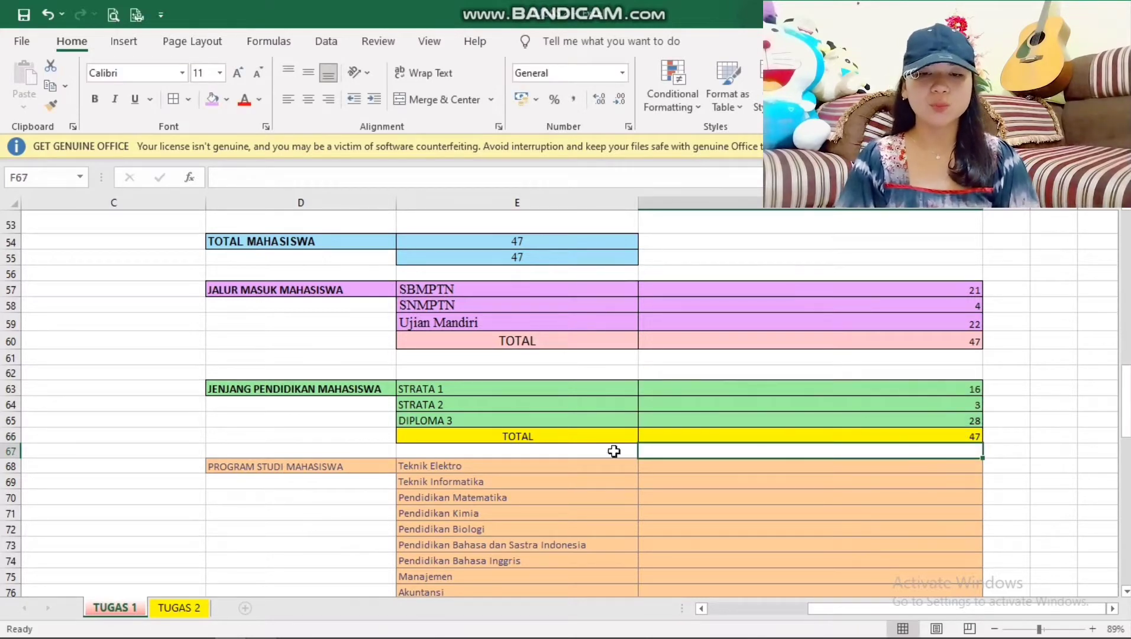
Make the PROGRAM STUDI MAHASISWA heading in D68 bold.
{"action": "left_click", "coordinate": [358, 465]}
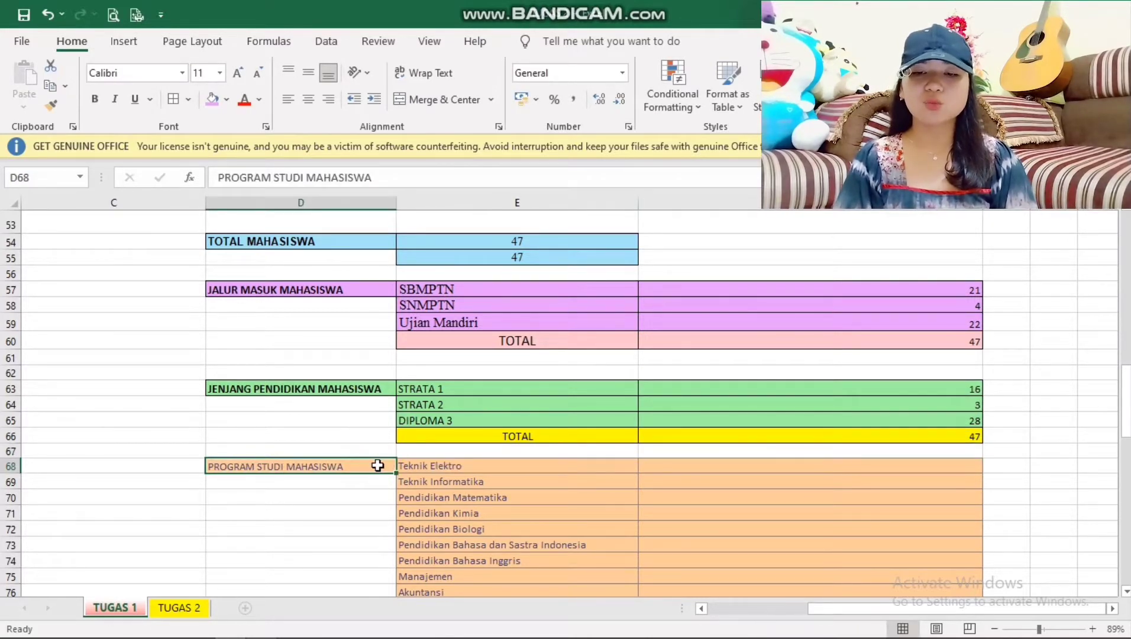
{"action": "key", "text": "ctrl+b"}
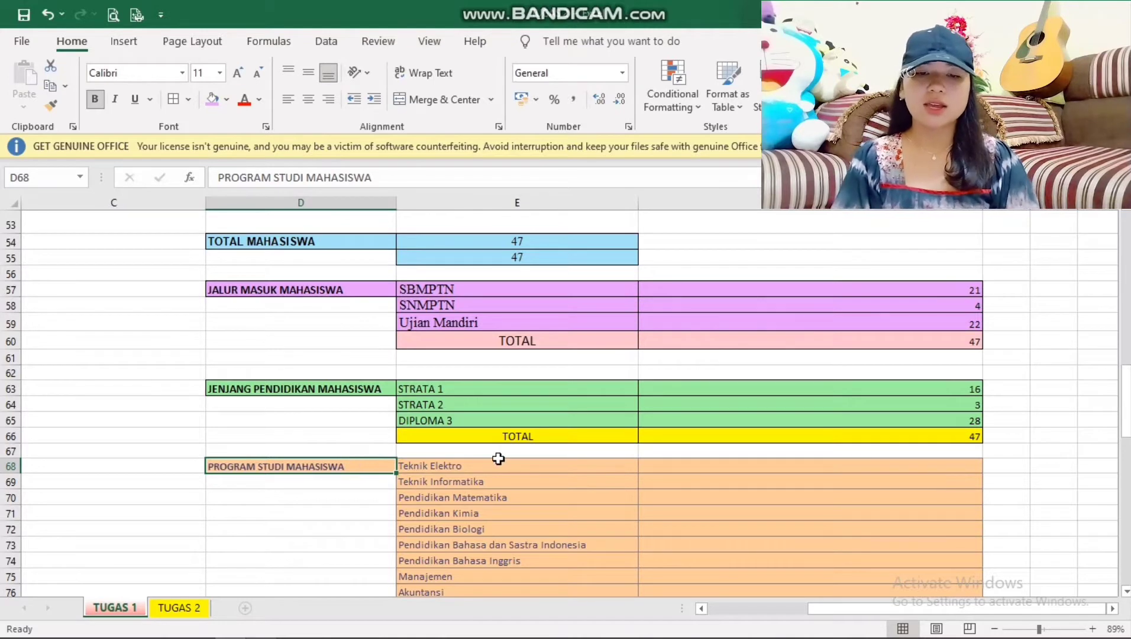
Examine the study programs listed in E68:E76, from Teknik Elektro to Akuntansi.
{"action": "left_click", "coordinate": [516, 466]}
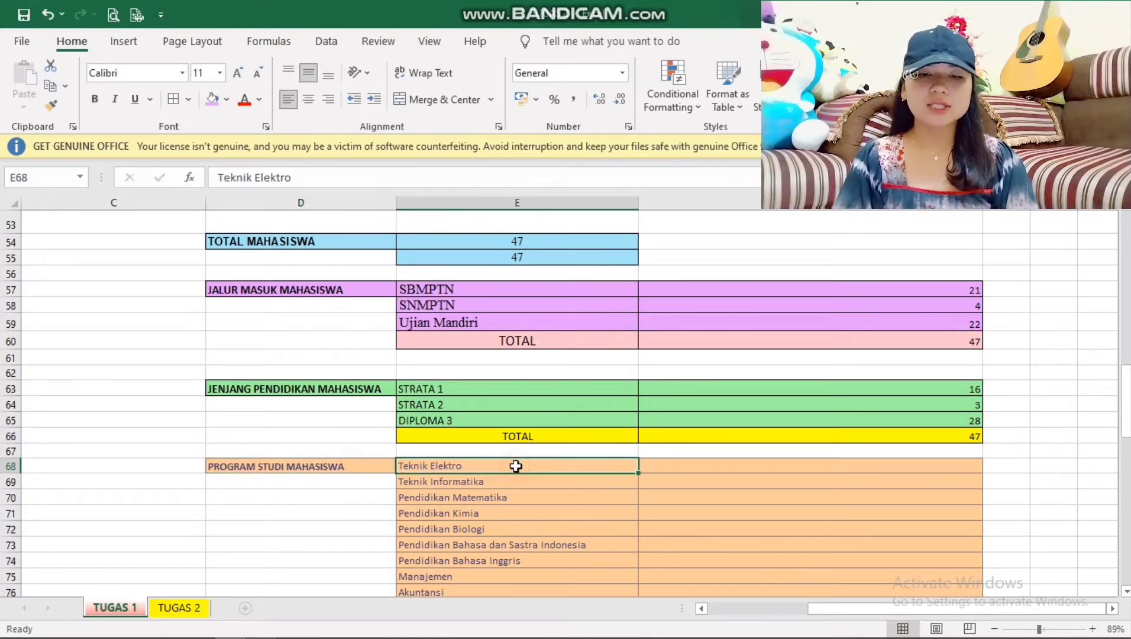
{"action": "left_click_drag", "start_coordinate": [527, 495], "coordinate": [538, 613]}
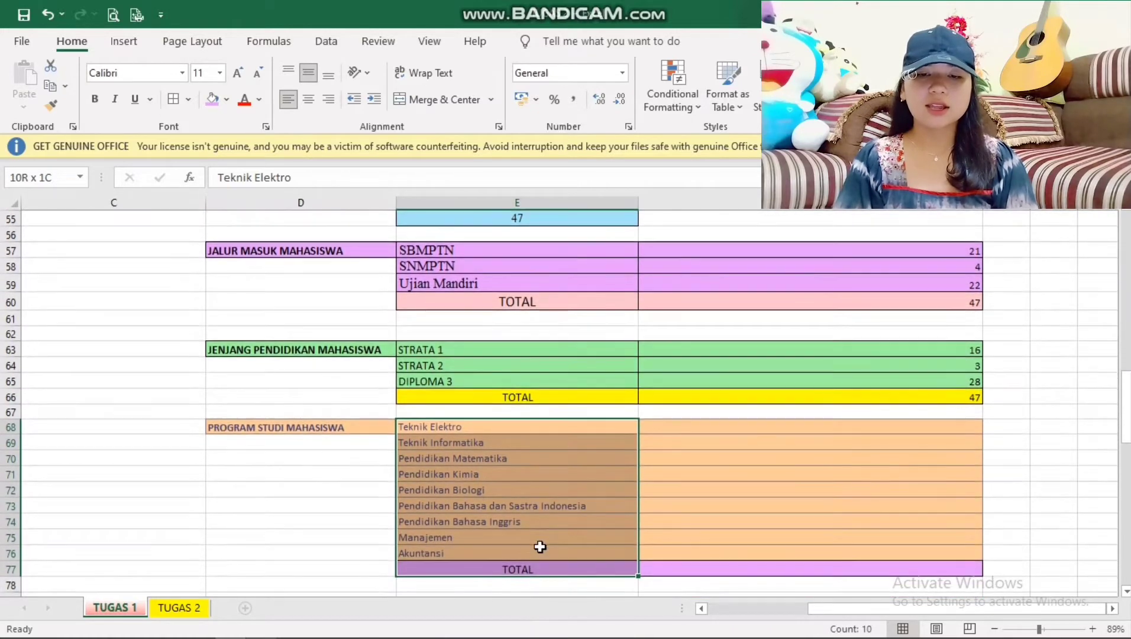
{"action": "left_click", "coordinate": [540, 429]}
{"action": "left_click", "coordinate": [534, 442]}
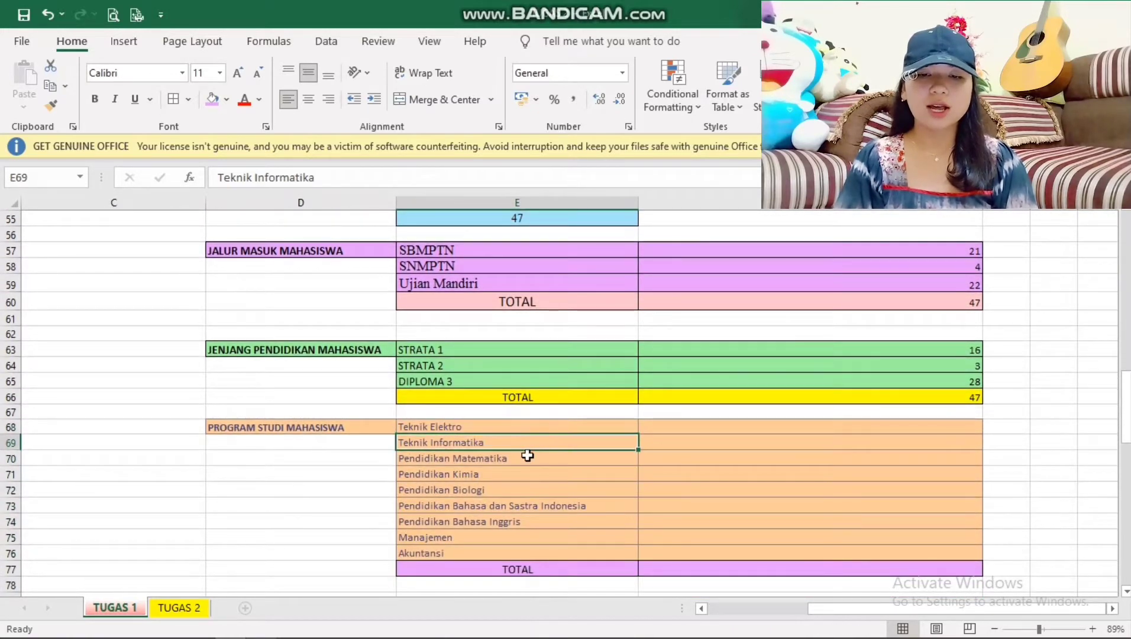
{"action": "left_click", "coordinate": [522, 460]}
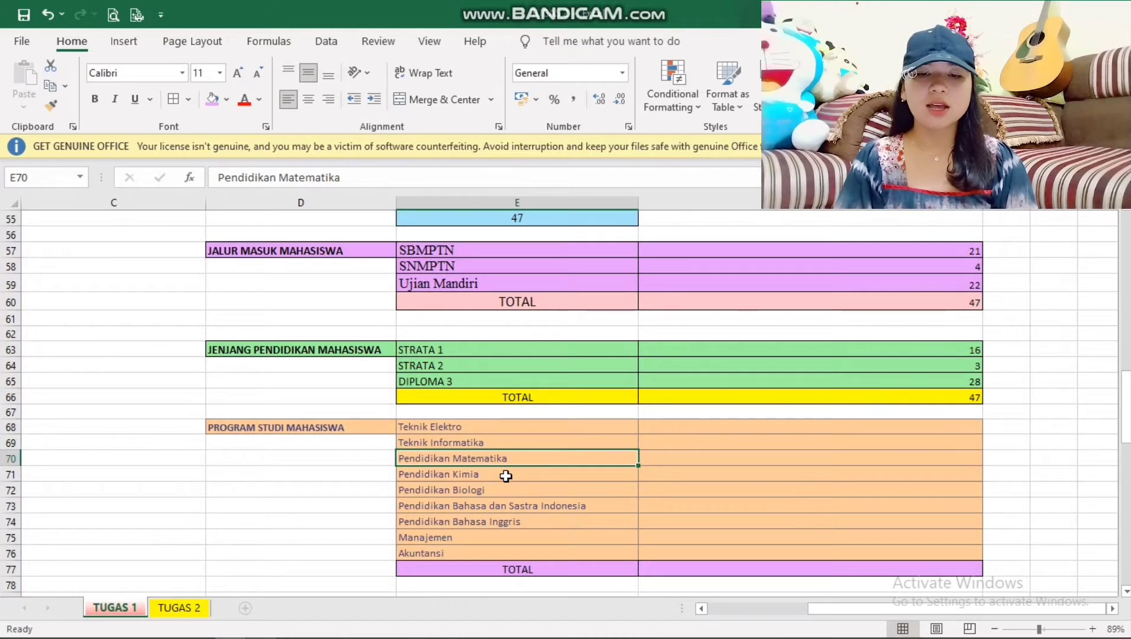
{"action": "left_click", "coordinate": [505, 474]}
{"action": "left_click", "coordinate": [499, 493]}
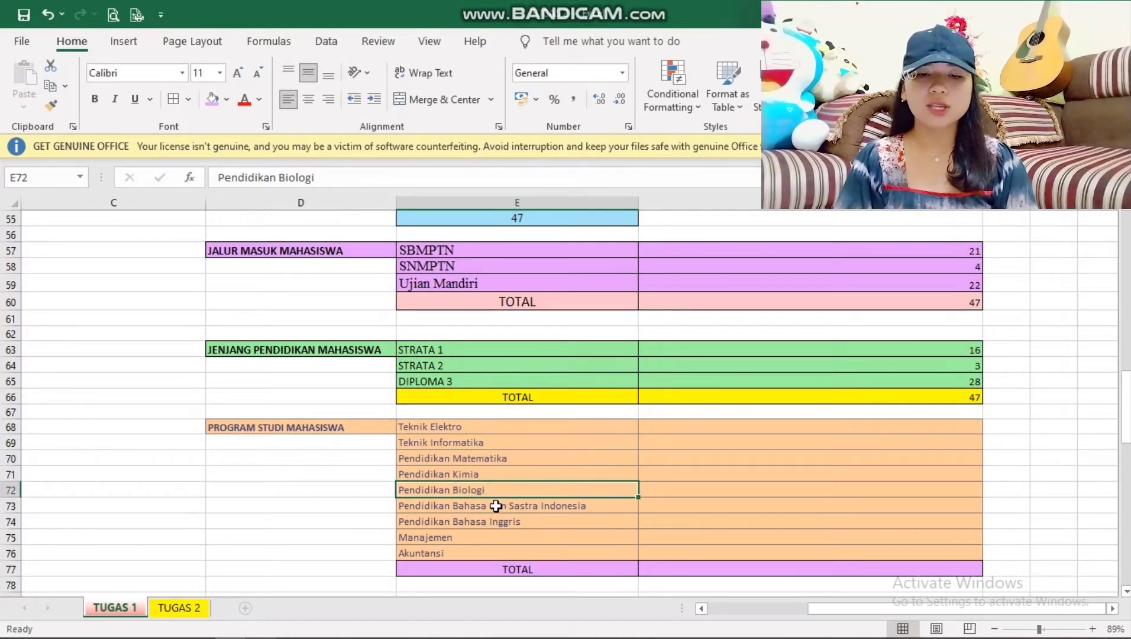
{"action": "left_click", "coordinate": [496, 506]}
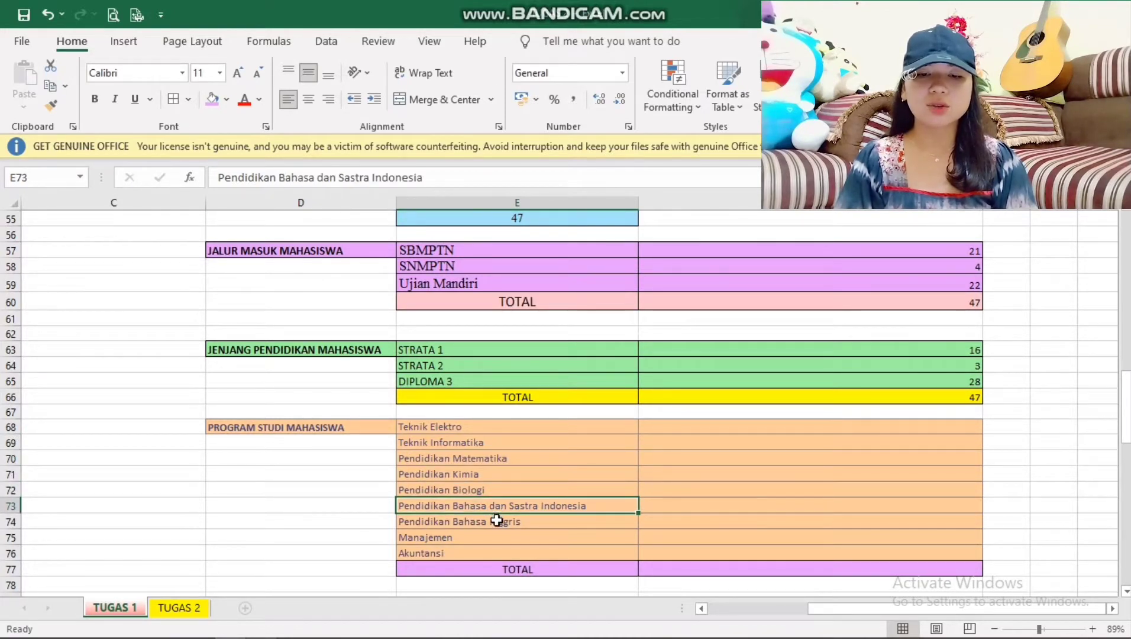
{"action": "left_click", "coordinate": [496, 523]}
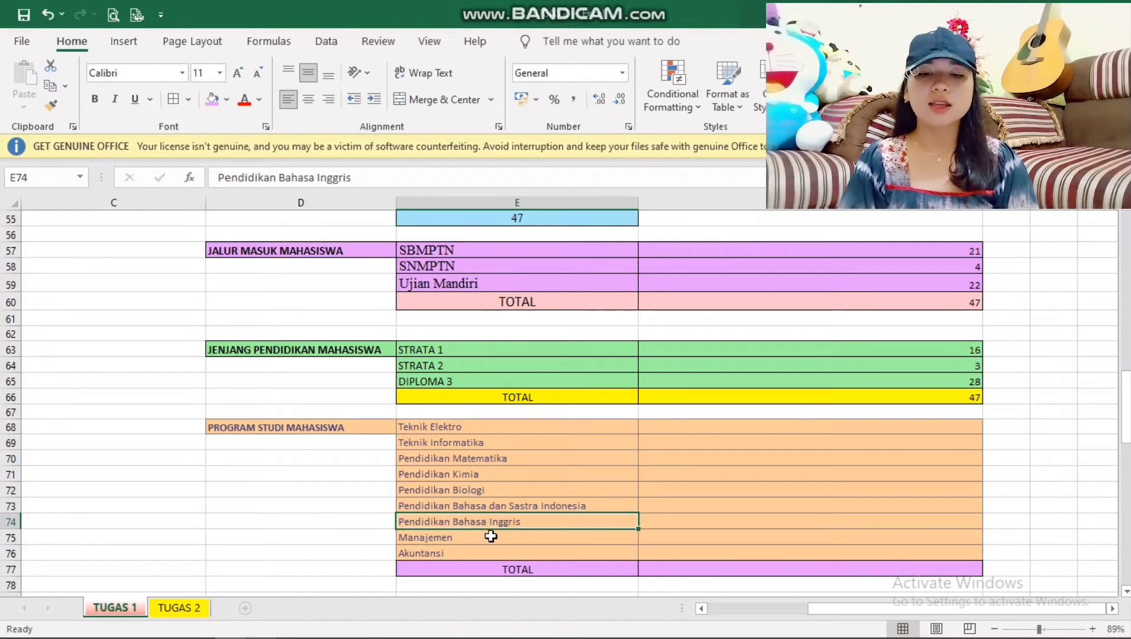
{"action": "left_click", "coordinate": [491, 537]}
{"action": "left_click", "coordinate": [481, 552]}
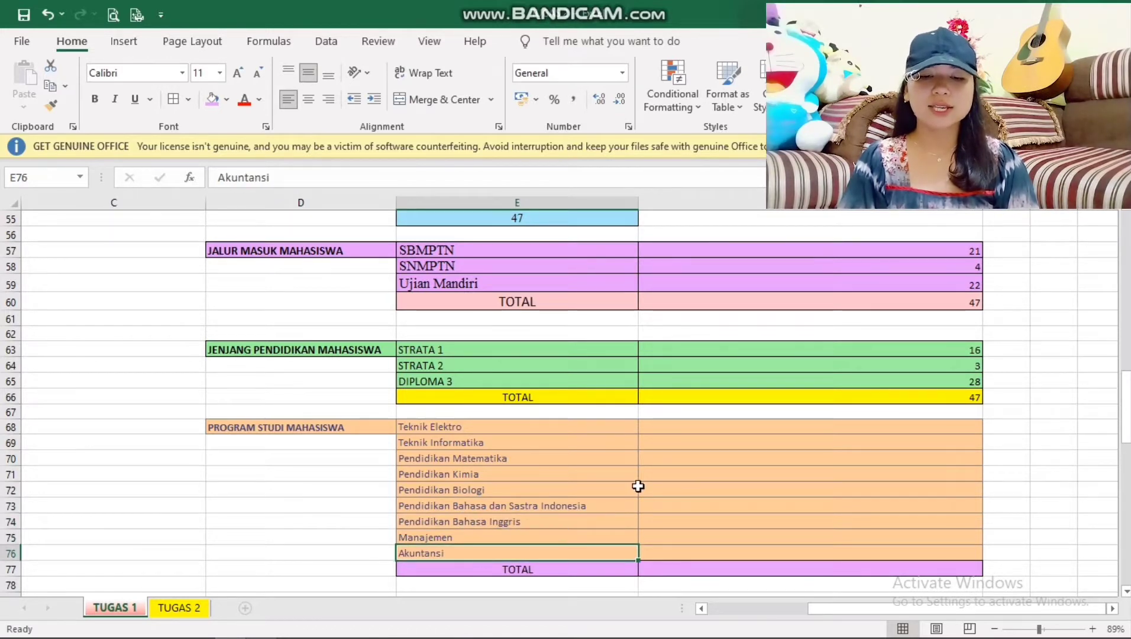
Start a COUNTIF formula in F68 for the Teknik Elektro count, with E5:E51 as its range.
{"action": "left_click", "coordinate": [687, 432]}
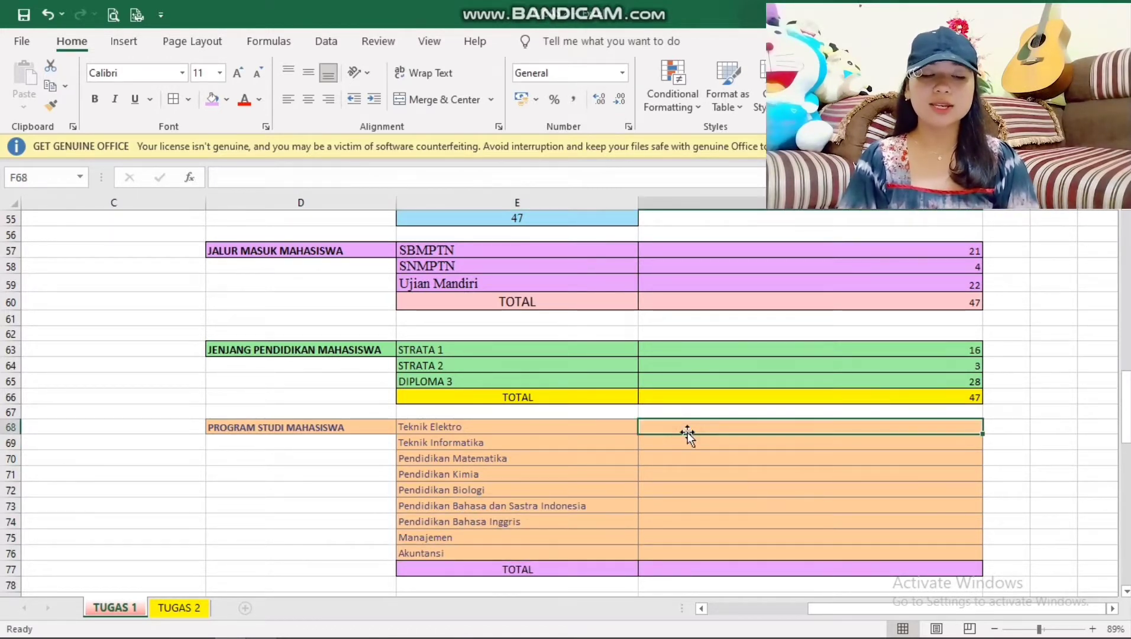
{"action": "type", "text": "=COUNTIF"}
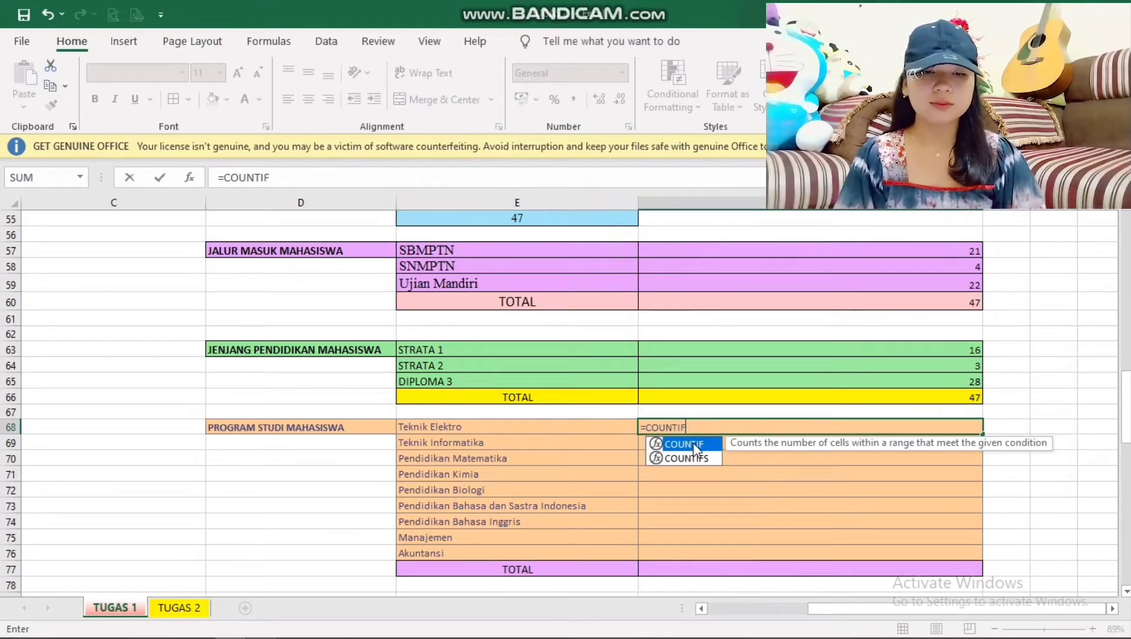
{"action": "double_click", "coordinate": [695, 445]}
{"action": "left_click_drag", "start_coordinate": [1127, 413], "coordinate": [1127, 251]}
{"action": "left_click_drag", "start_coordinate": [549, 282], "coordinate": [535, 565]}
{"action": "scroll", "coordinate": [1057, 336], "scroll_direction": "down", "scroll_amount": 12}
{"action": "scroll", "coordinate": [1049, 411], "scroll_direction": "up", "scroll_amount": 2}
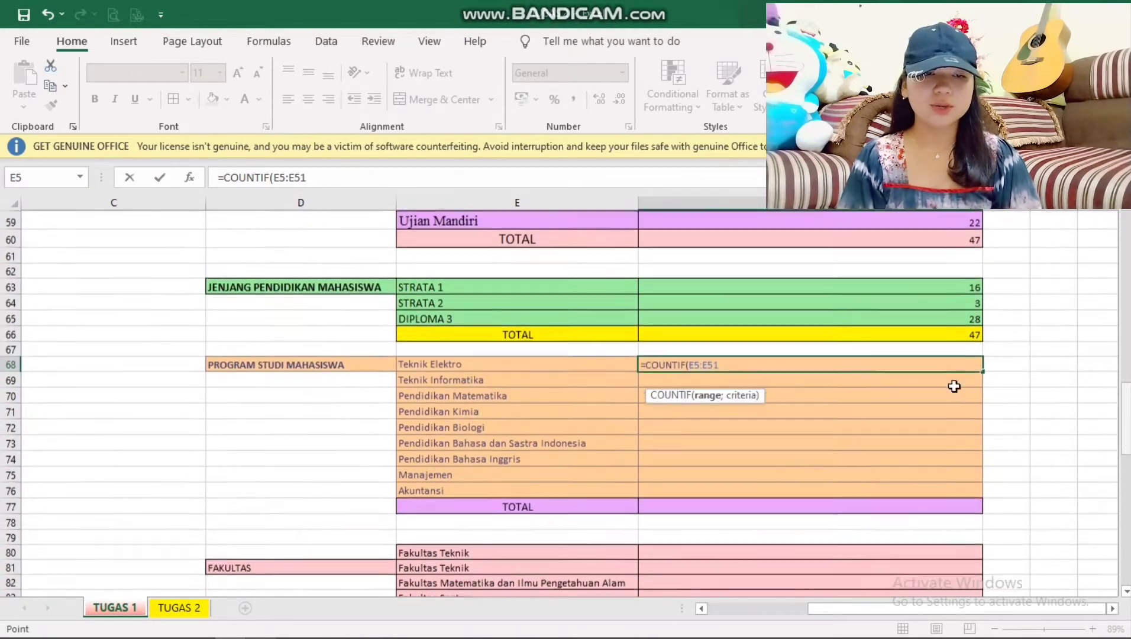
Complete the F68 COUNTIF formula with the absolute range $E$5:$E$51 and E68 as its criterion.
{"action": "left_click", "coordinate": [732, 362]}
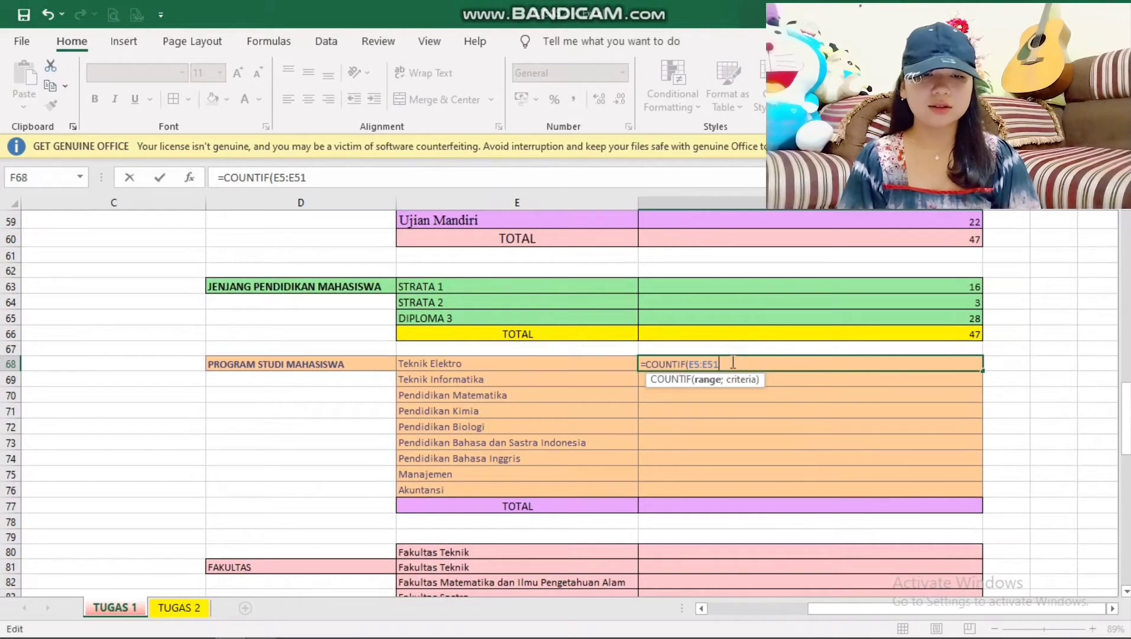
{"action": "double_click", "coordinate": [691, 363]}
{"action": "key", "text": "F4"}
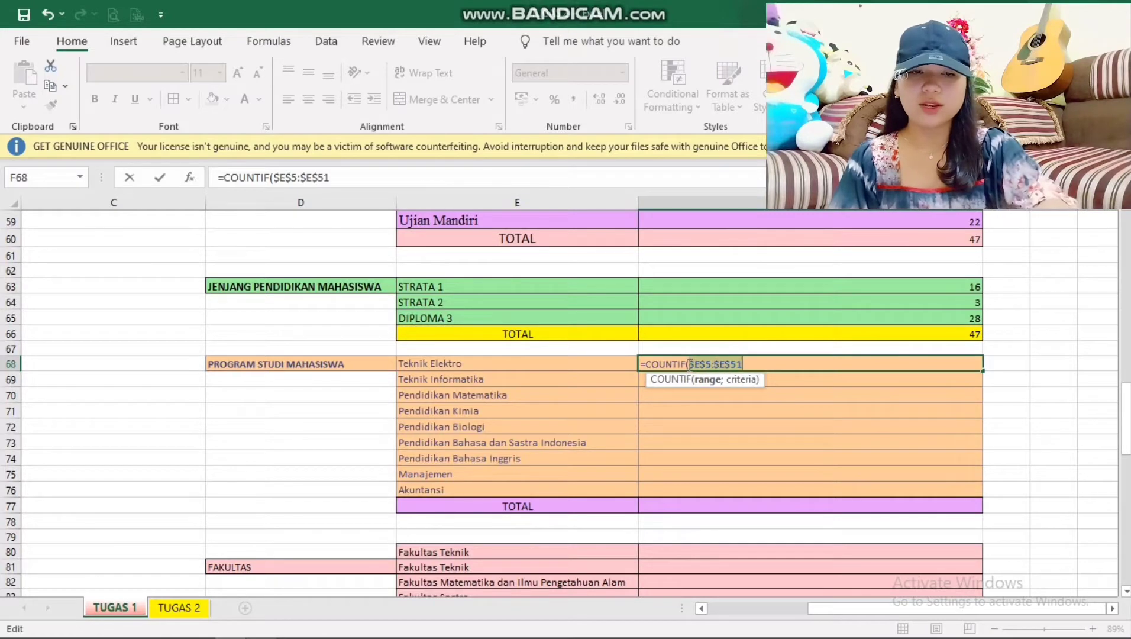
{"action": "left_click", "coordinate": [769, 364]}
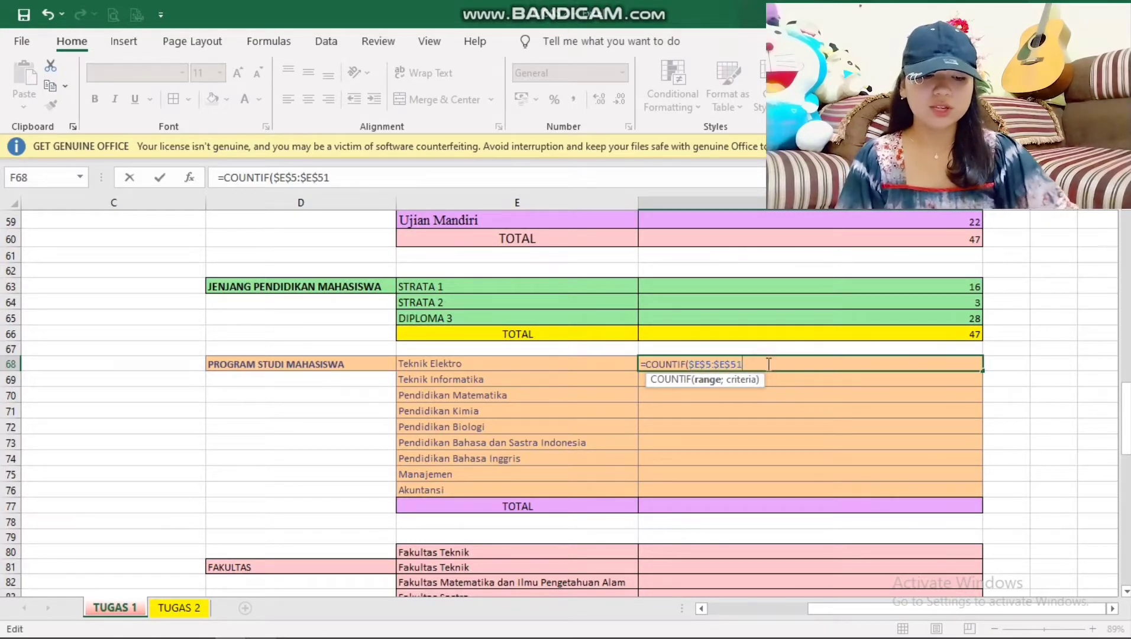
{"action": "type", "text": ";"}
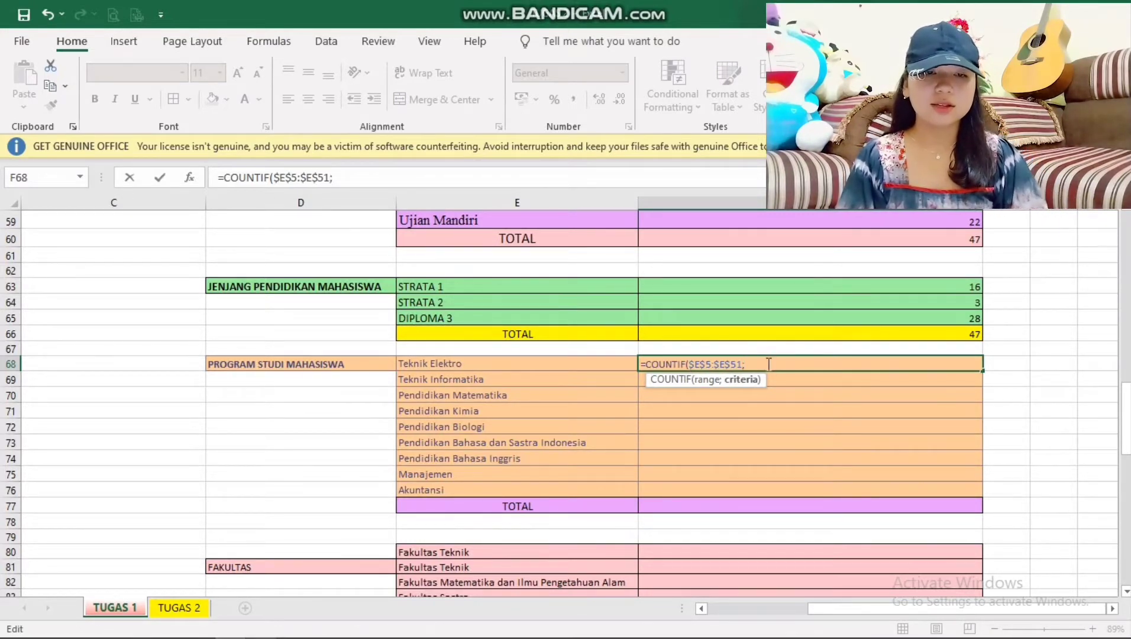
{"action": "left_click", "coordinate": [594, 365]}
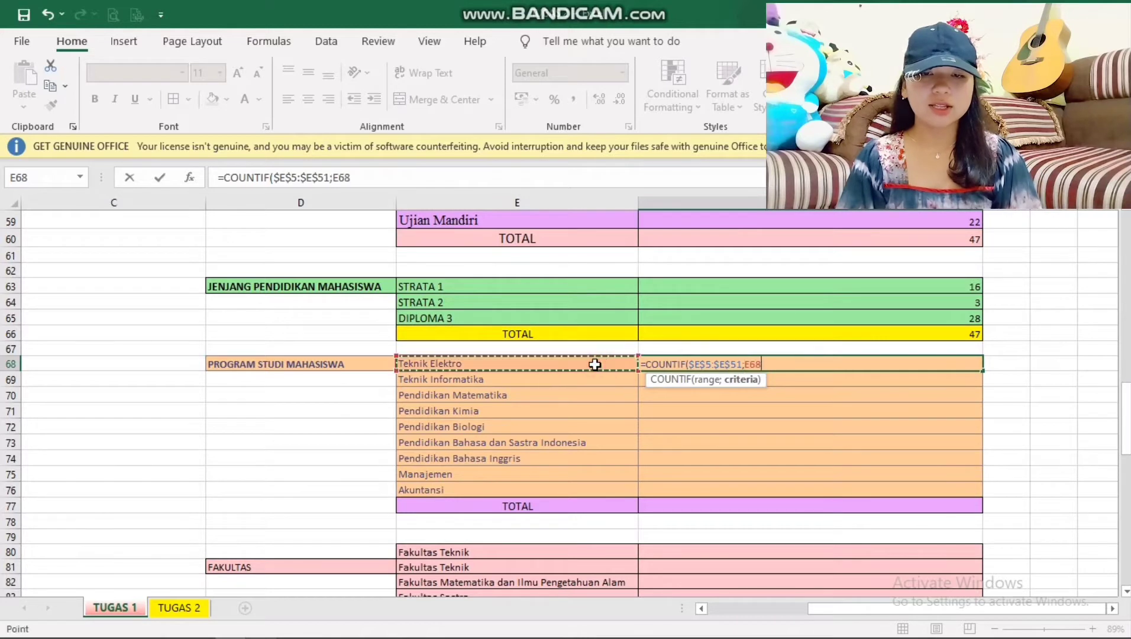
{"action": "type", "text": ")"}
{"action": "key", "text": "Return"}
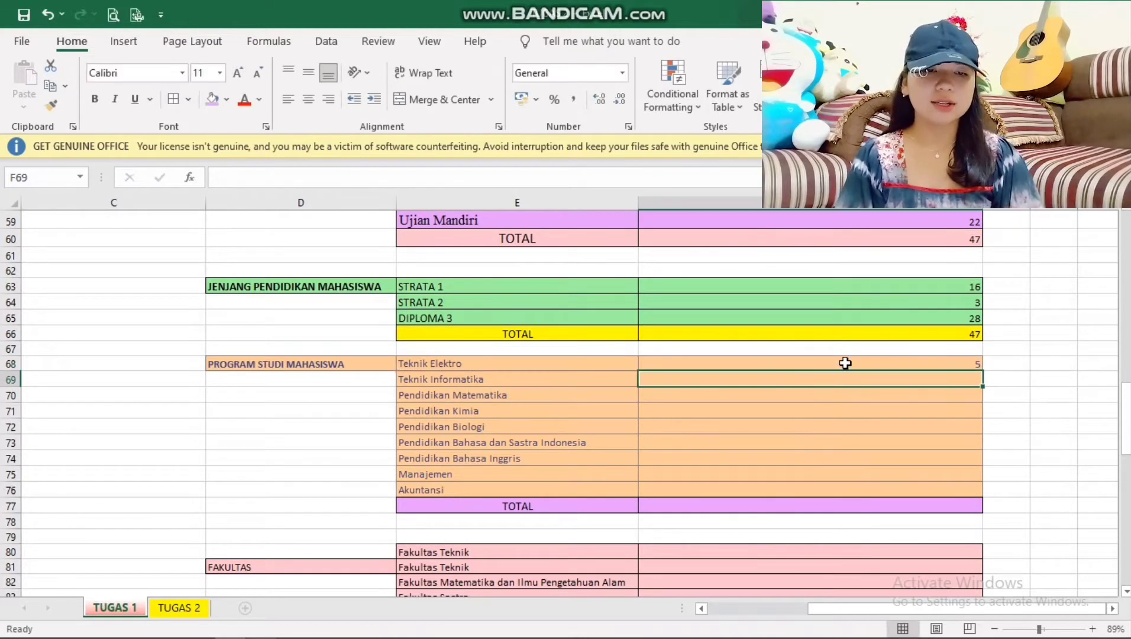
Fill the F68 COUNTIF formula down to F76 and total the study-program counts in F77 with SUM over F68:F76.
{"action": "left_click", "coordinate": [844, 362]}
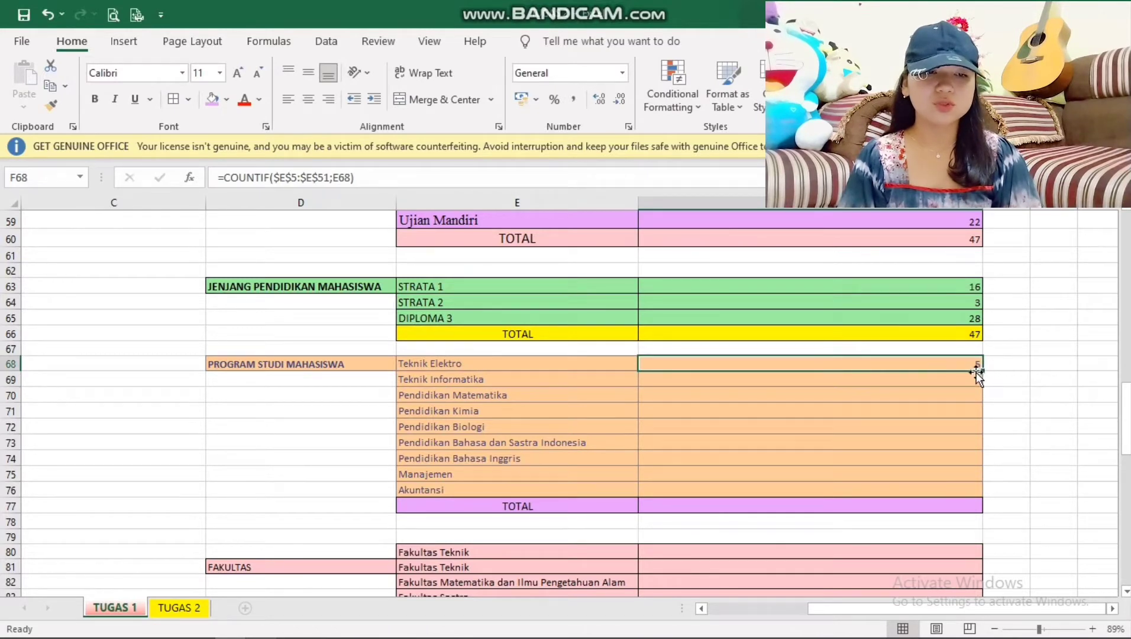
{"action": "left_click_drag", "start_coordinate": [981, 369], "coordinate": [977, 497]}
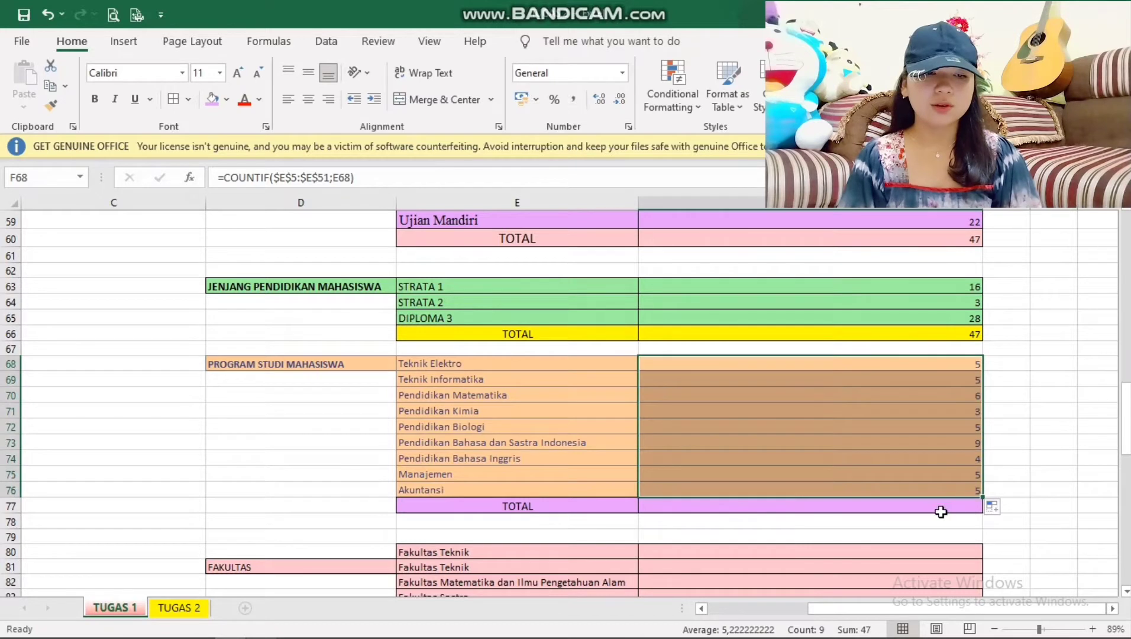
{"action": "left_click", "coordinate": [938, 508]}
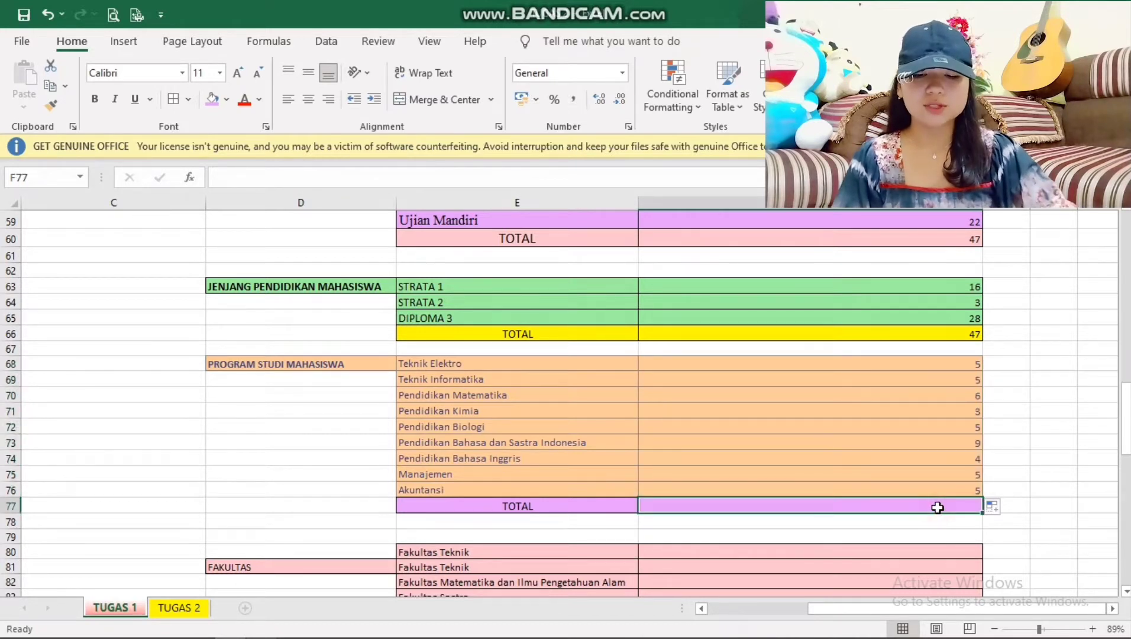
{"action": "type", "text": "=SUM"}
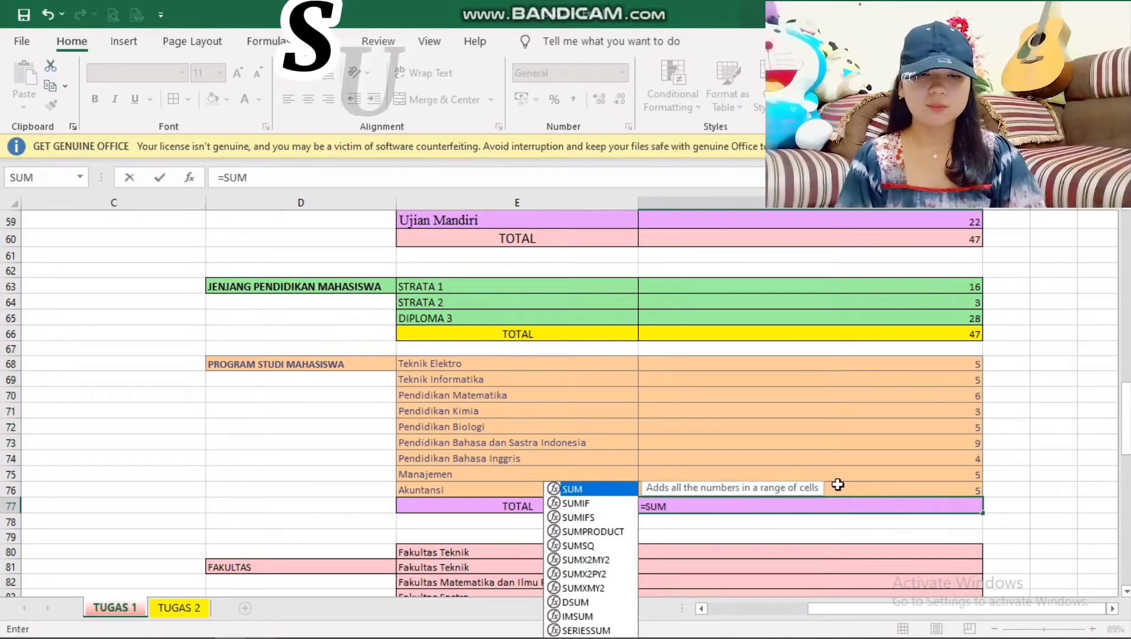
{"action": "double_click", "coordinate": [628, 489]}
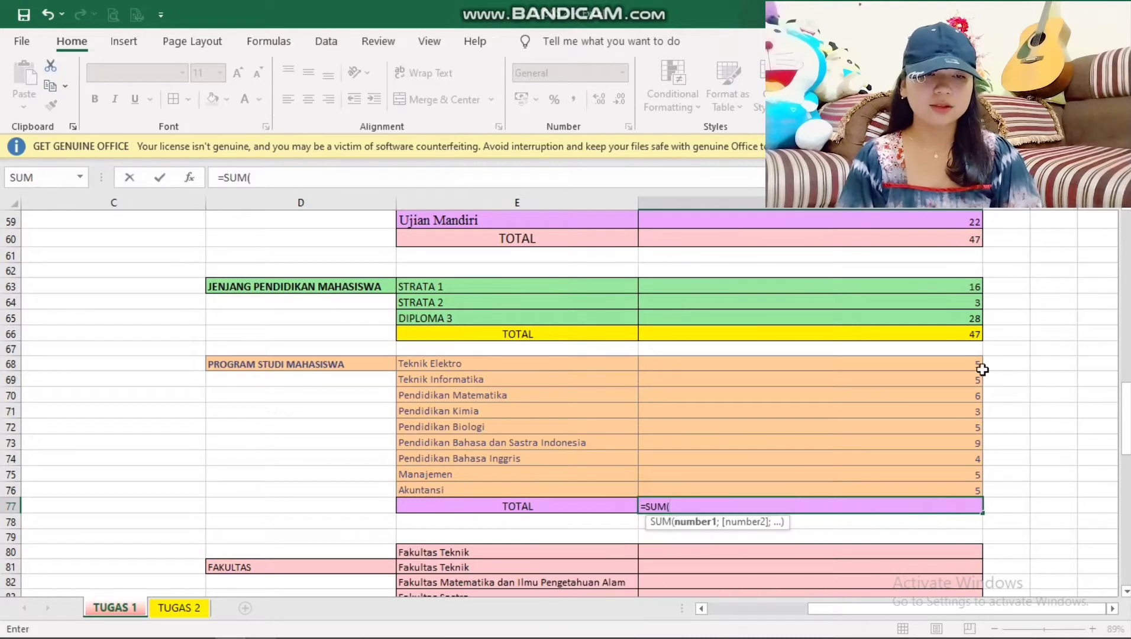
{"action": "left_click_drag", "start_coordinate": [974, 360], "coordinate": [961, 485]}
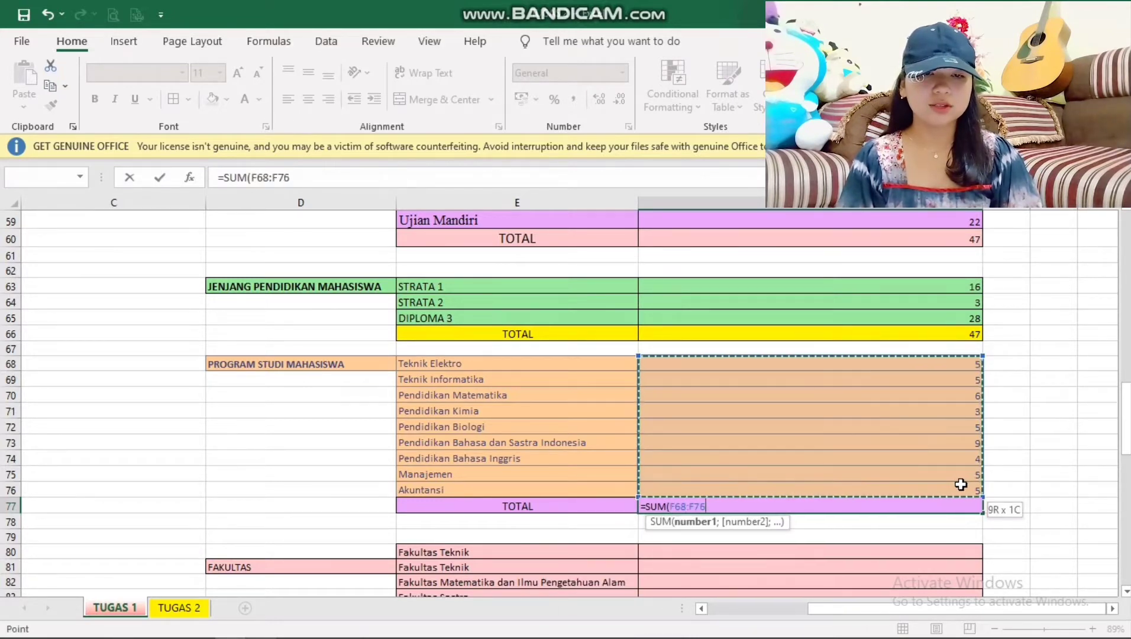
{"action": "key", "text": "Return"}
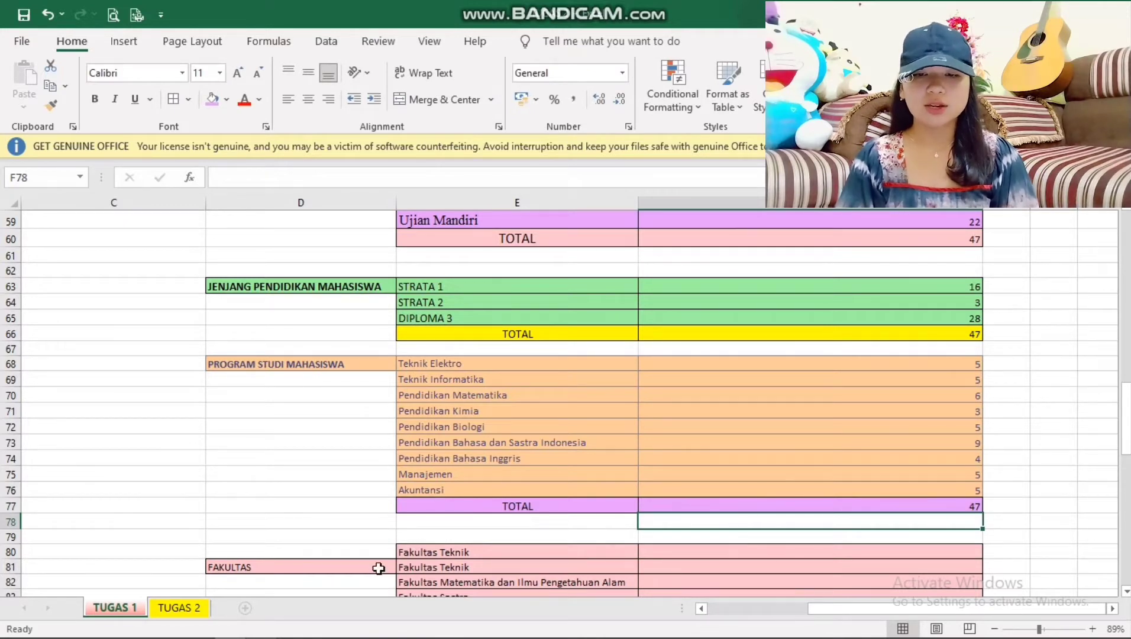
Place the FAKULTAS heading in bold in D80, beside a single Fakultas Teknik row.
{"action": "left_click", "coordinate": [377, 566]}
{"action": "left_click_drag", "start_coordinate": [376, 572], "coordinate": [376, 553]}
{"action": "key", "text": "ctrl+b"}
{"action": "key", "text": "Right"}
{"action": "scroll", "coordinate": [729, 482], "scroll_direction": "down", "scroll_amount": 1}
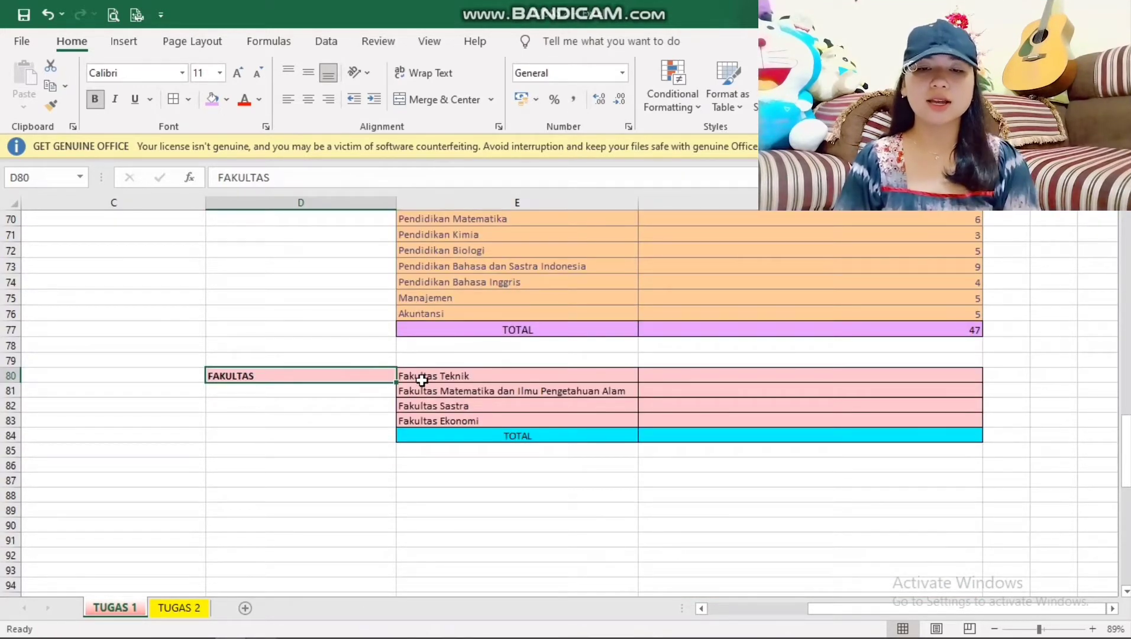
Check the faculties listed in E80:E83 and start a COUNTIF formula in F80 with F5:F51 as its range.
{"action": "left_click", "coordinate": [437, 381]}
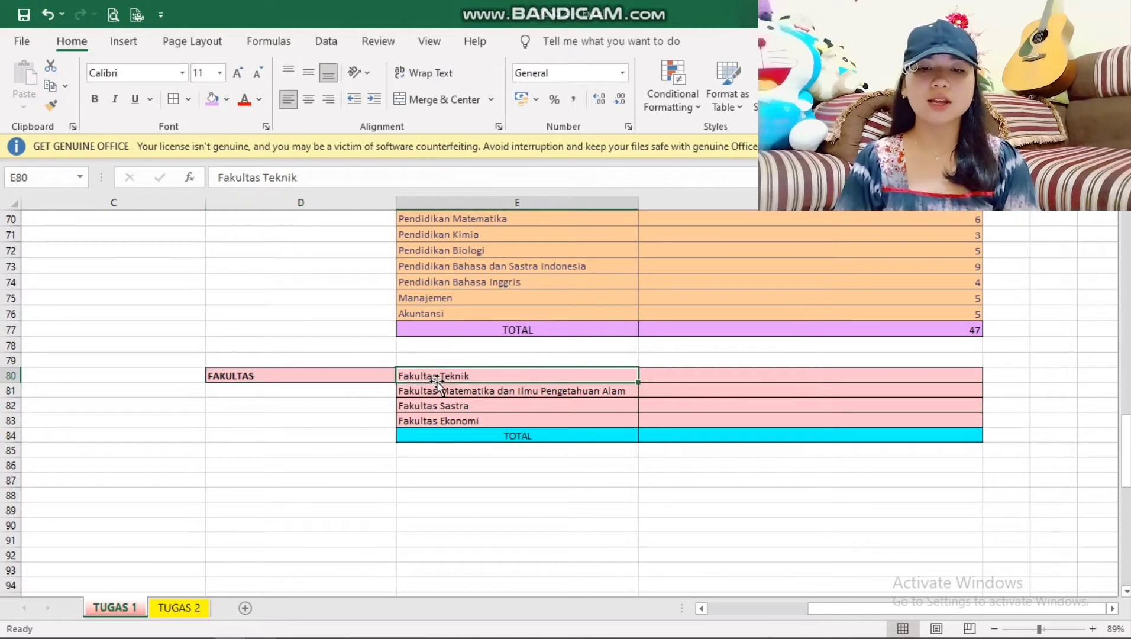
{"action": "left_click", "coordinate": [514, 395]}
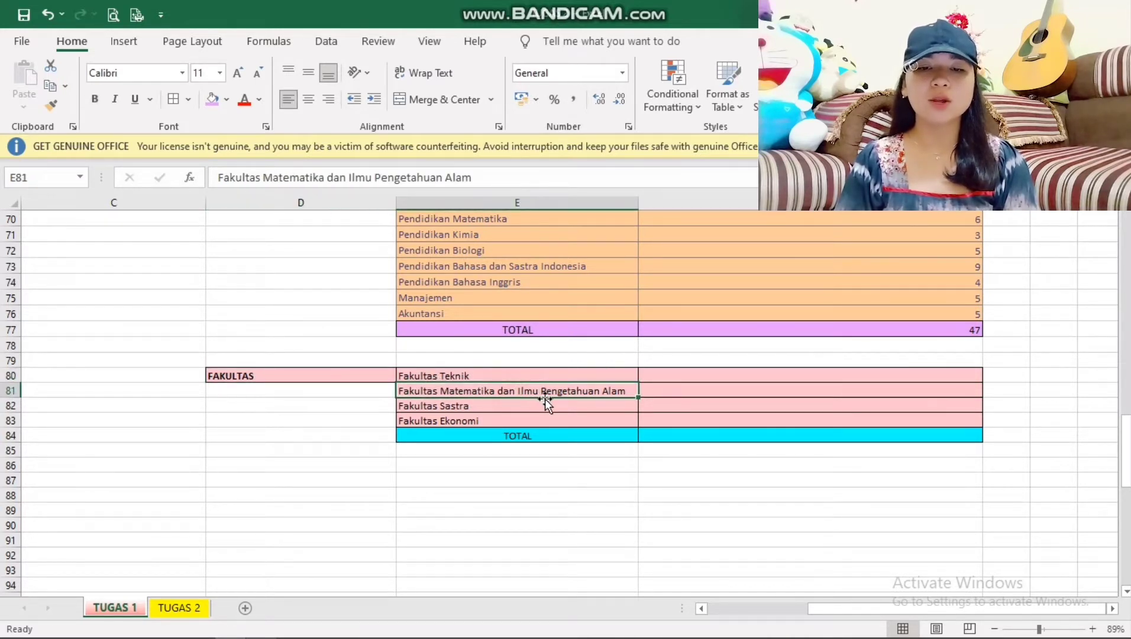
{"action": "left_click", "coordinate": [558, 407]}
{"action": "left_click", "coordinate": [542, 422]}
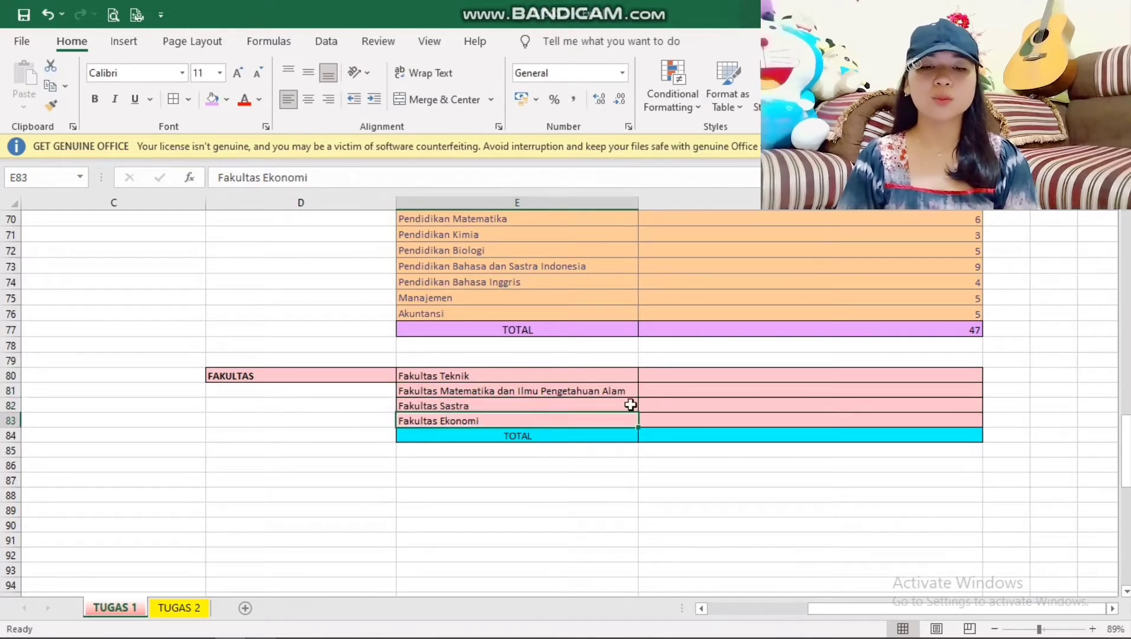
{"action": "left_click", "coordinate": [687, 370]}
{"action": "type", "text": "=COUN"}
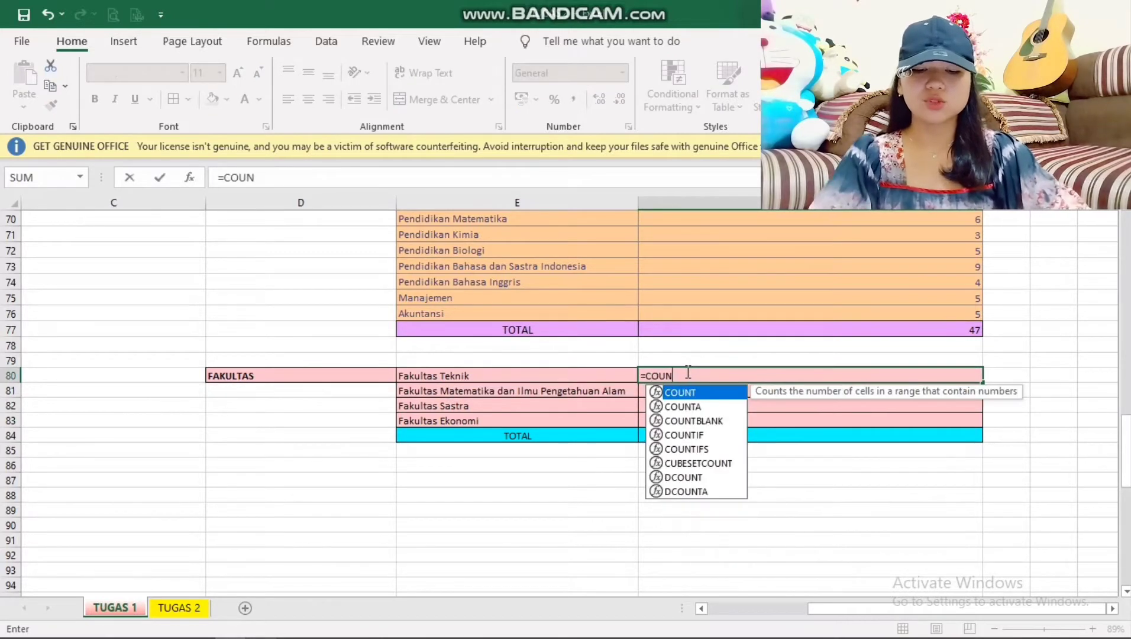
{"action": "type", "text": "TIF"}
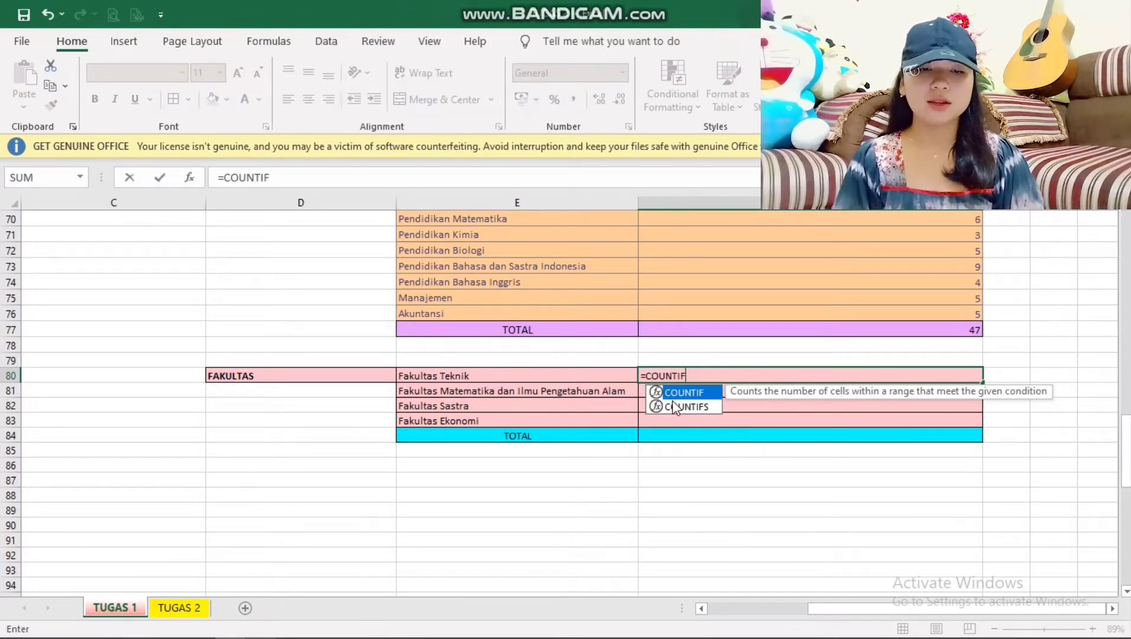
{"action": "double_click", "coordinate": [682, 395]}
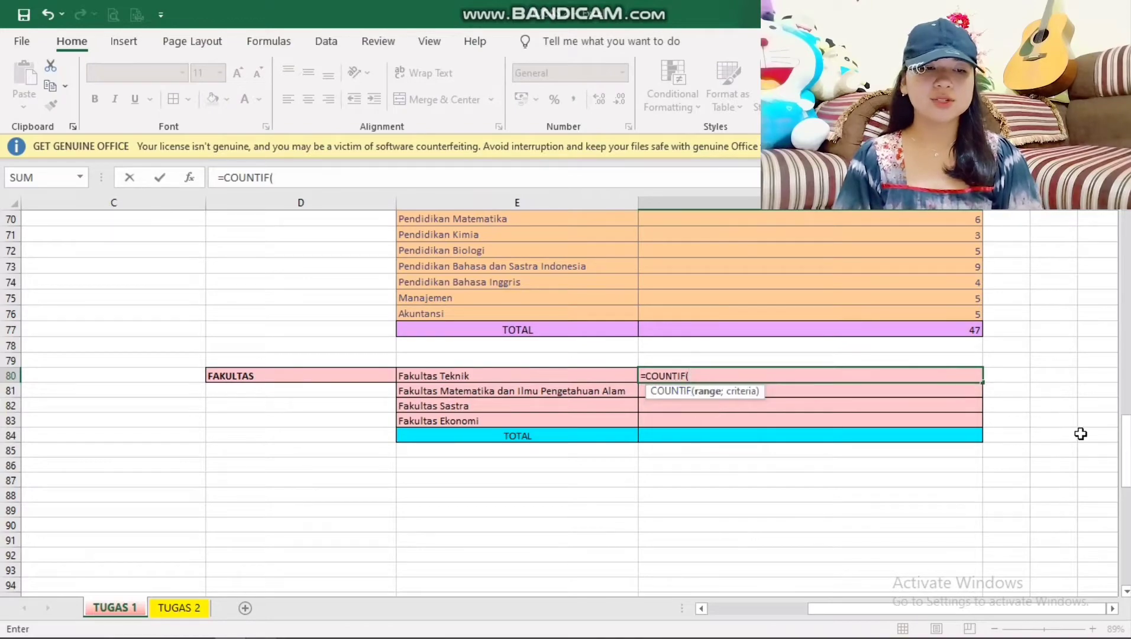
{"action": "left_click_drag", "start_coordinate": [1125, 451], "coordinate": [1125, 249]}
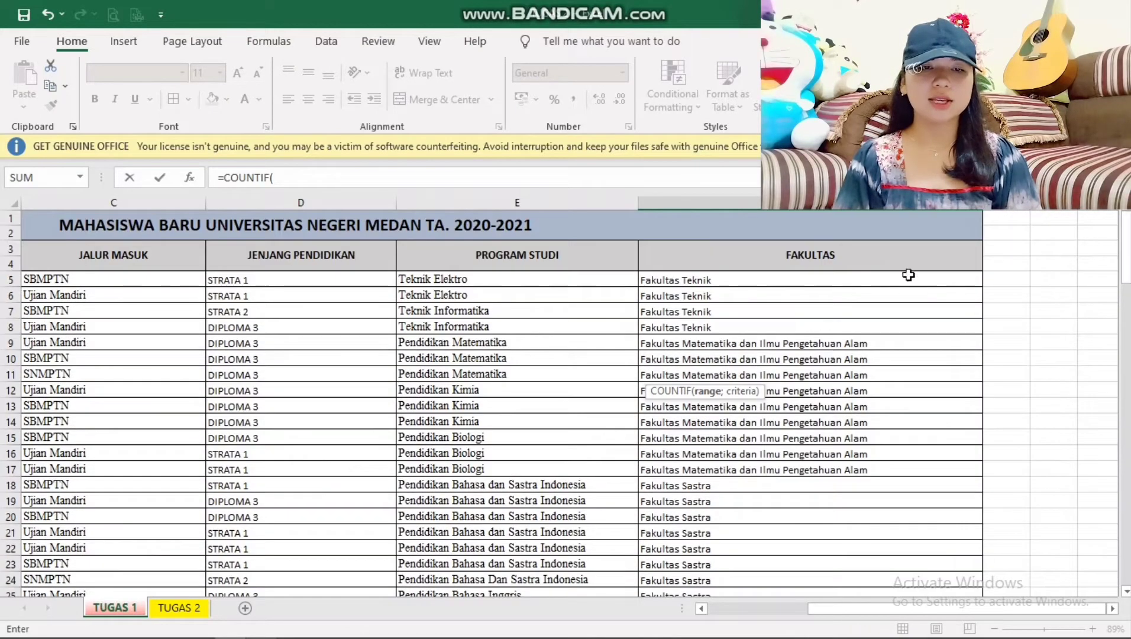
{"action": "left_click_drag", "start_coordinate": [861, 285], "coordinate": [856, 522]}
{"action": "left_click_drag", "start_coordinate": [1126, 329], "coordinate": [1126, 333]}
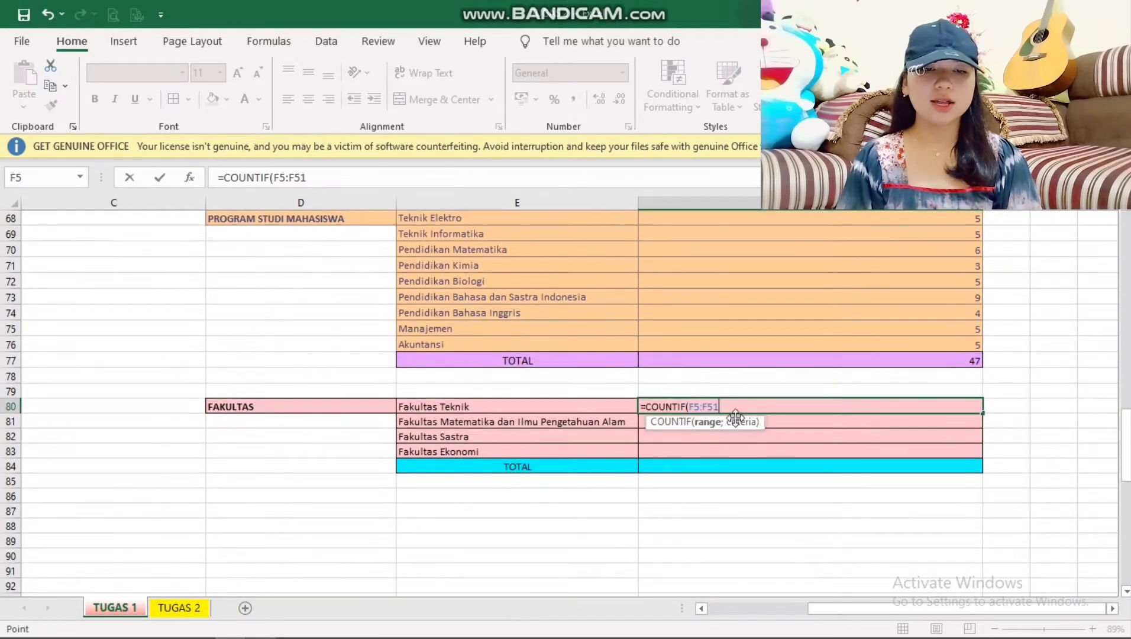
Make the F80 COUNTIF range absolute as $F$5:$F$51 and complete the formula with E80 as the criterion.
{"action": "left_click", "coordinate": [692, 407]}
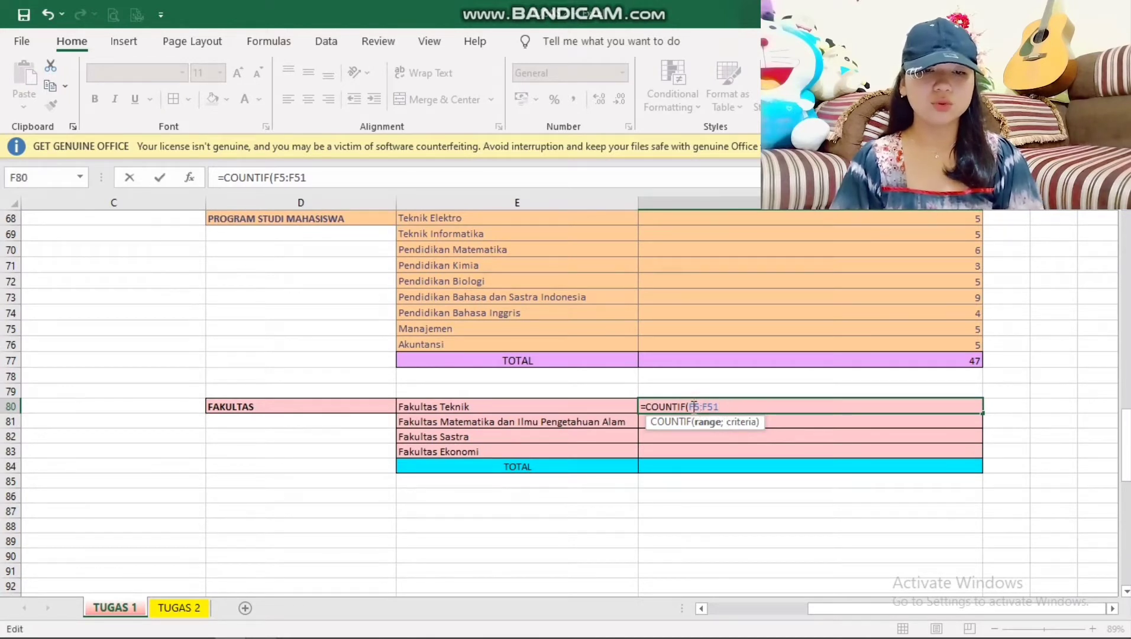
{"action": "double_click", "coordinate": [694, 406]}
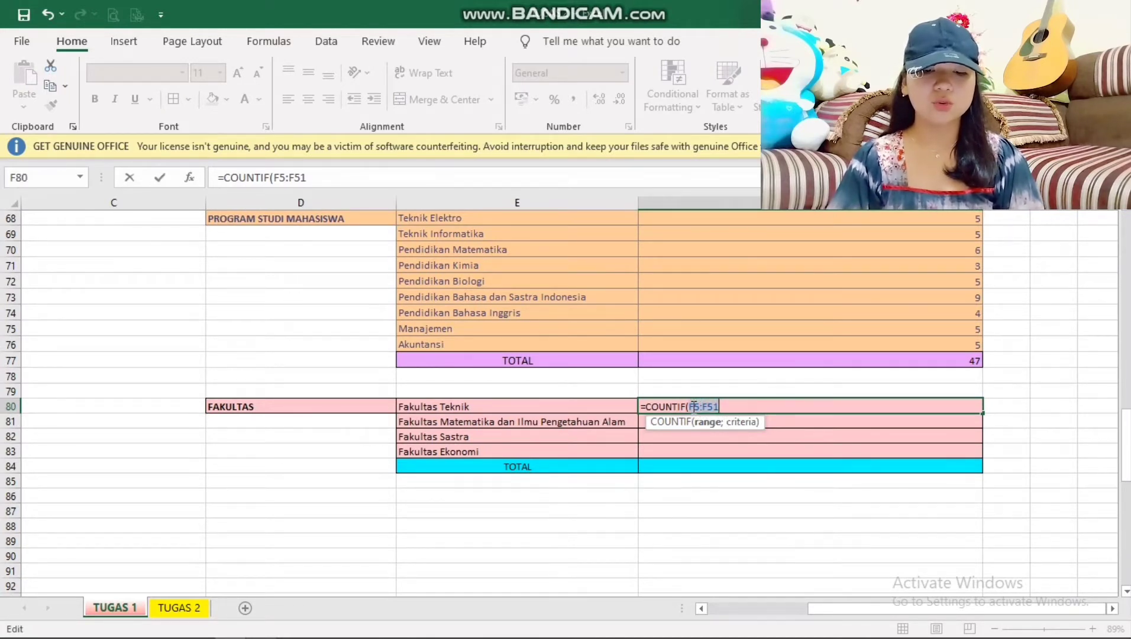
{"action": "key", "text": "F4"}
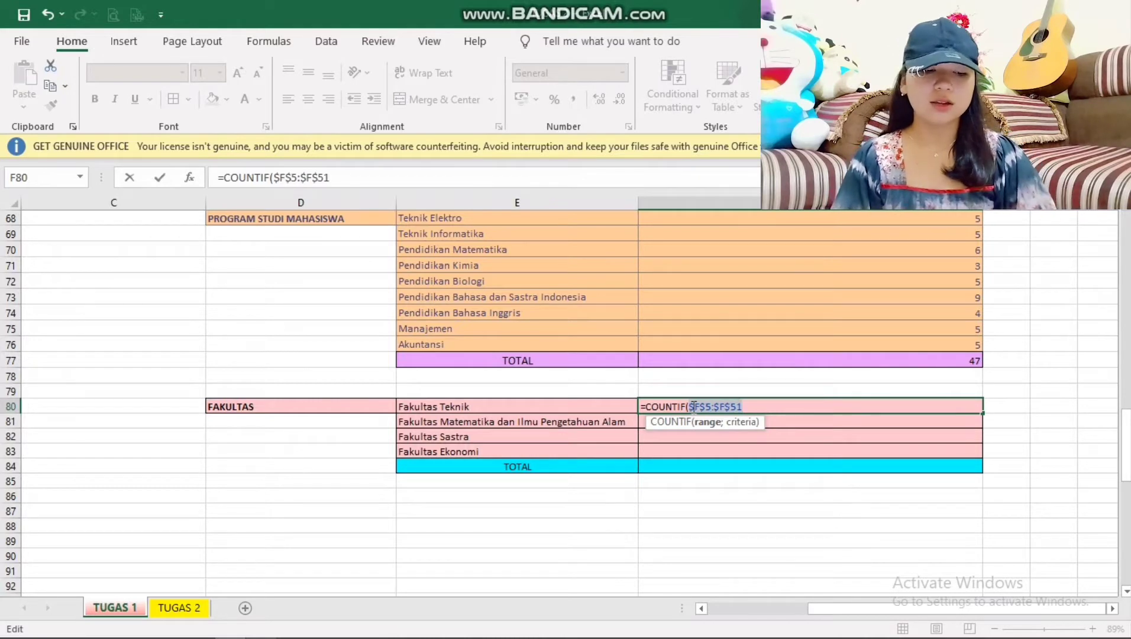
{"action": "key", "text": "End"}
{"action": "type", "text": ";"}
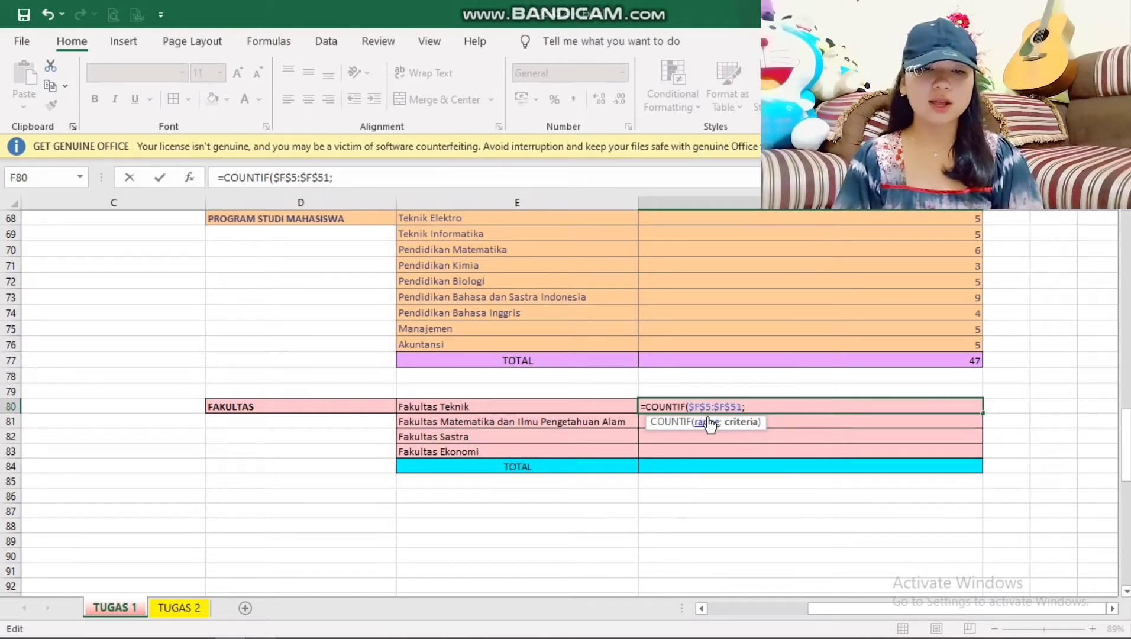
{"action": "left_click", "coordinate": [579, 410]}
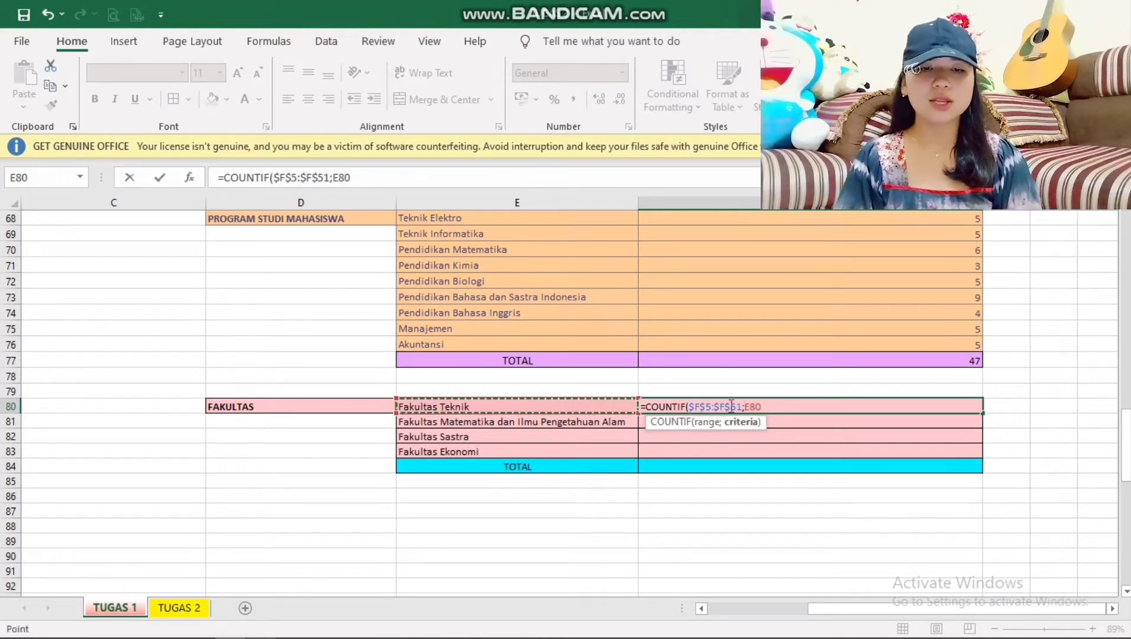
{"action": "type", "text": ")"}
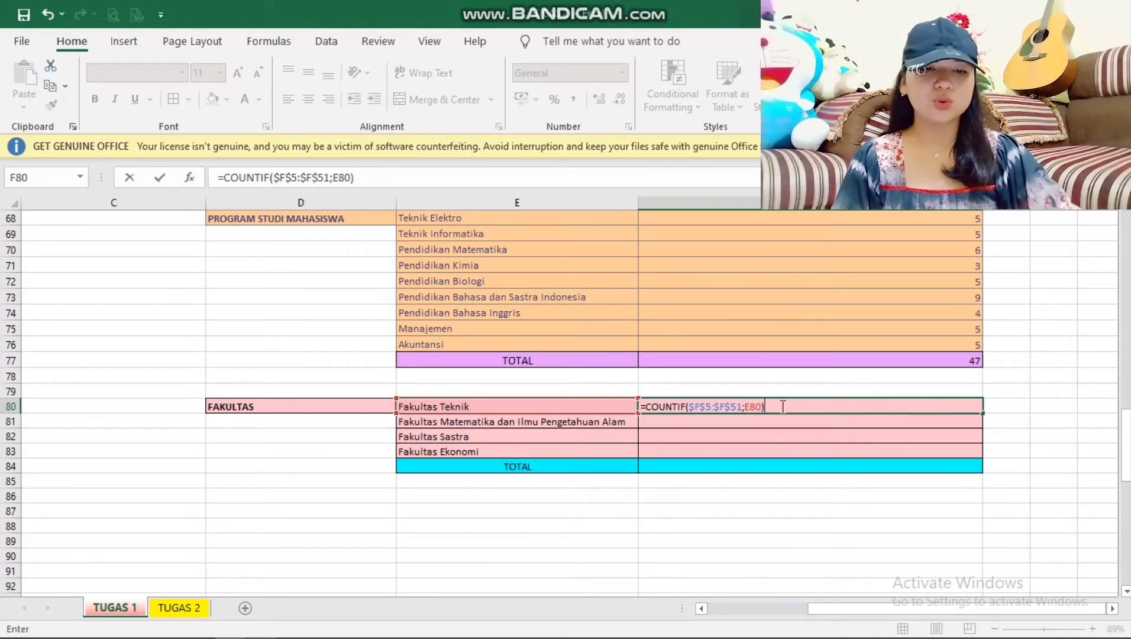
{"action": "key", "text": "Return"}
Fill the F80 COUNTIF formula down to F83 and total the faculty counts in F84 with SUM over F80:F83.
{"action": "left_click", "coordinate": [806, 406]}
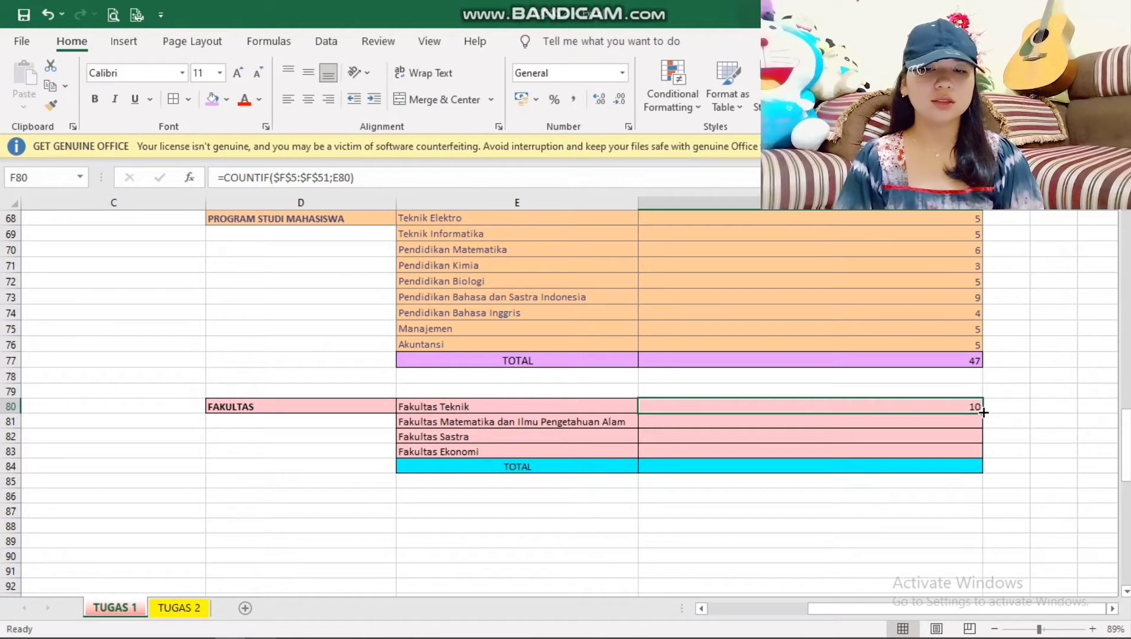
{"action": "left_click_drag", "start_coordinate": [980, 413], "coordinate": [977, 452]}
{"action": "left_click", "coordinate": [916, 467]}
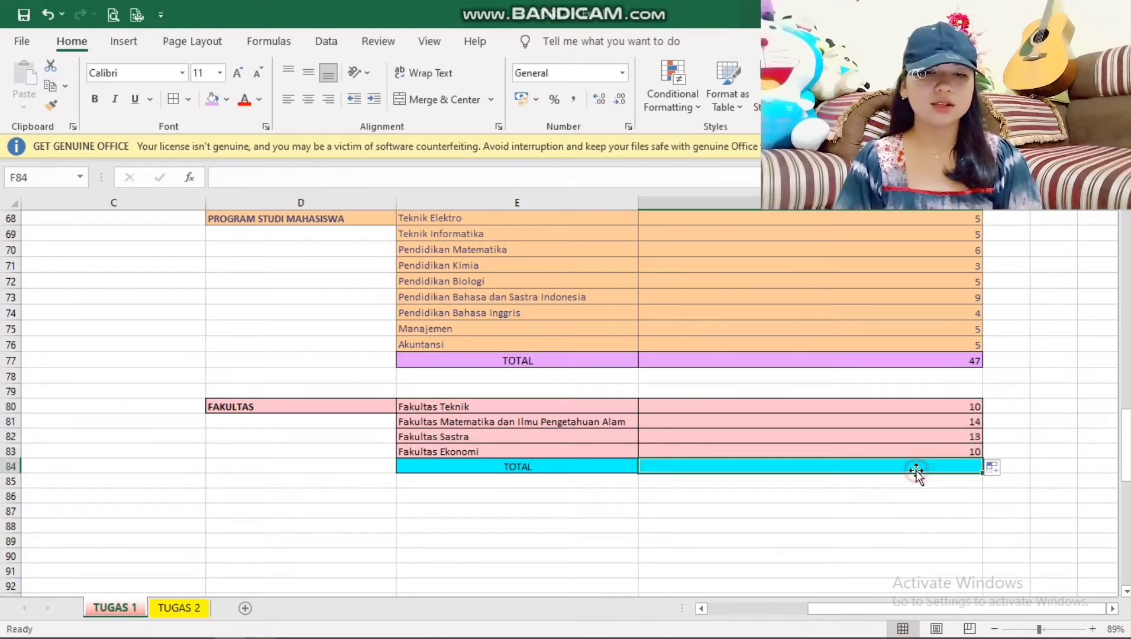
{"action": "type", "text": "="}
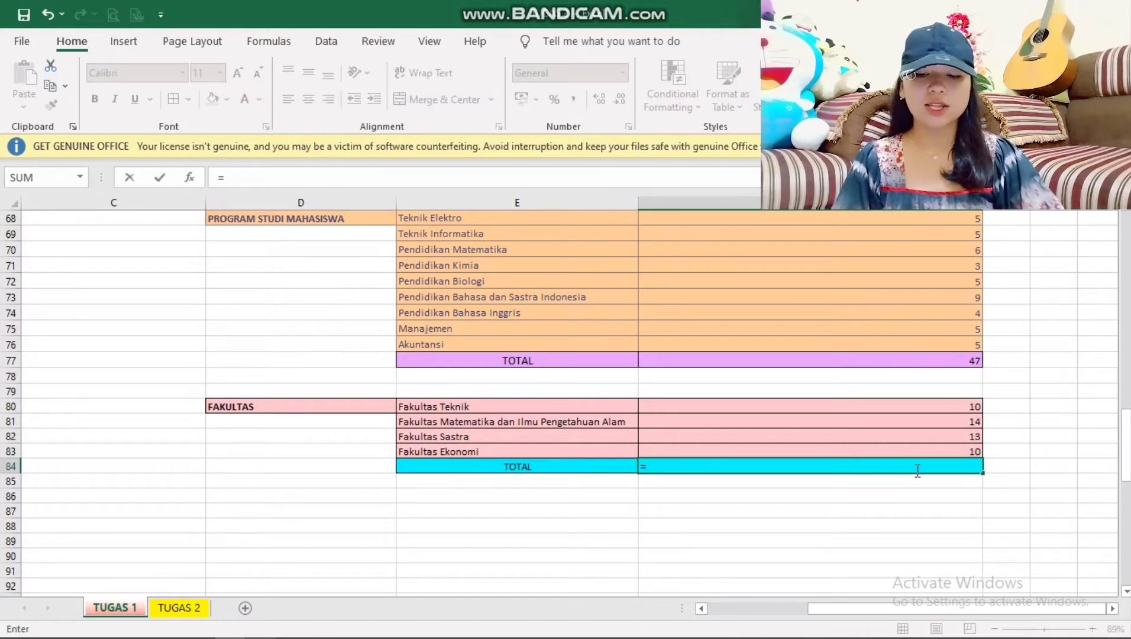
{"action": "type", "text": "SUM"}
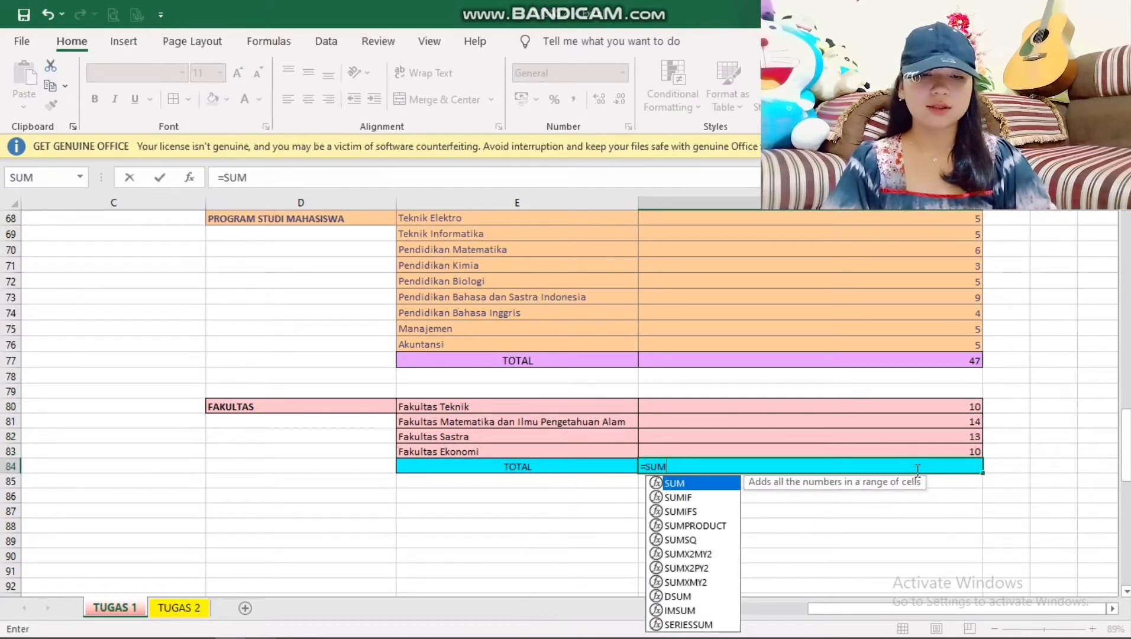
{"action": "double_click", "coordinate": [722, 483]}
{"action": "left_click_drag", "start_coordinate": [884, 408], "coordinate": [884, 452]}
{"action": "key", "text": "Return"}
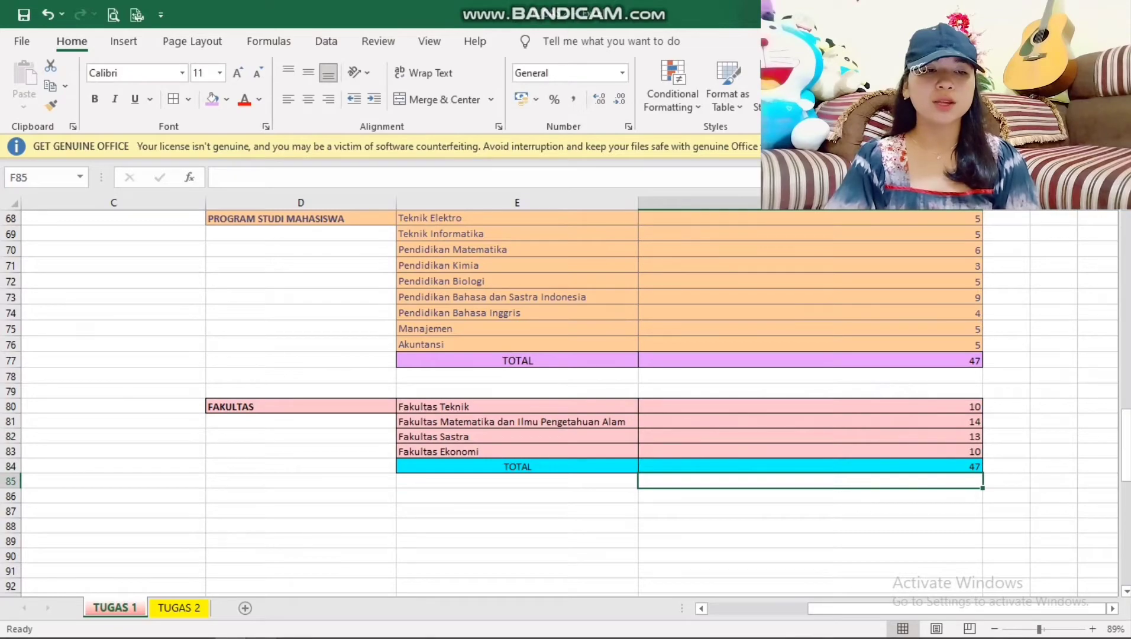
{"action": "left_click_drag", "start_coordinate": [1126, 414], "coordinate": [1129, 384]}
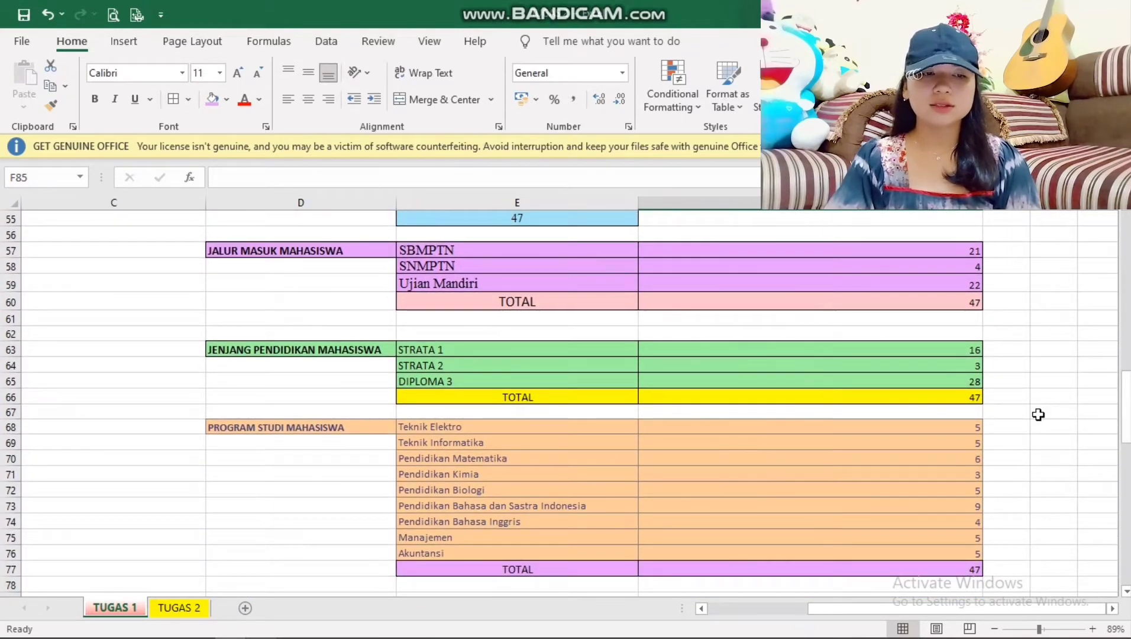
{"action": "left_click_drag", "start_coordinate": [1125, 412], "coordinate": [1124, 398]}
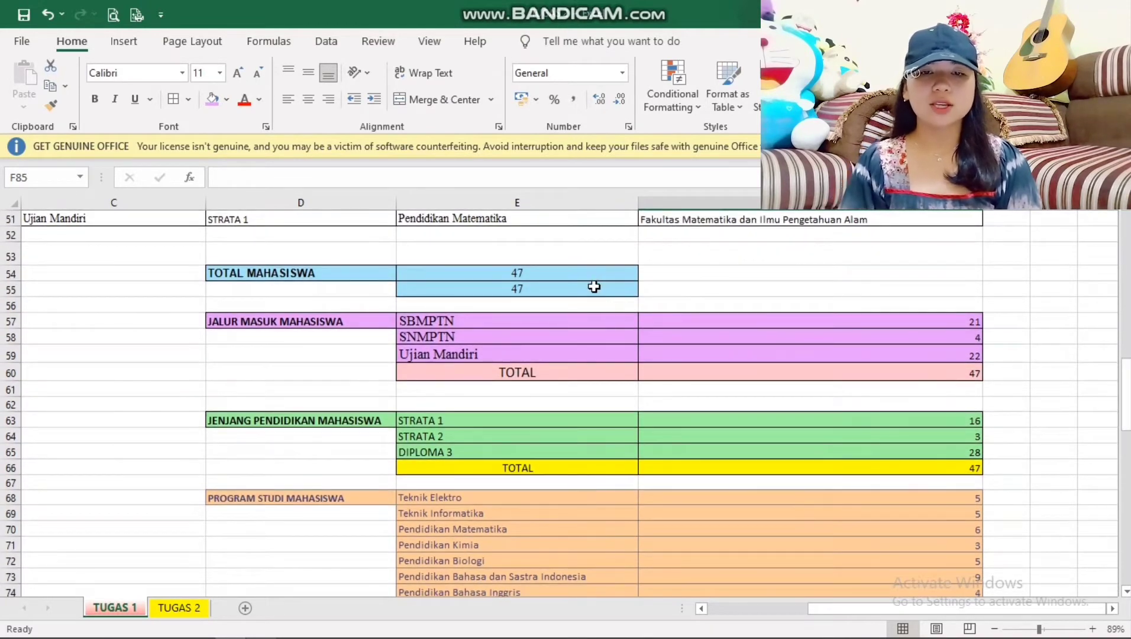
Compare the student totals in E55, F60, F66, F77 and F84 across the summary tables.
{"action": "left_click", "coordinate": [594, 287]}
{"action": "left_click", "coordinate": [739, 372]}
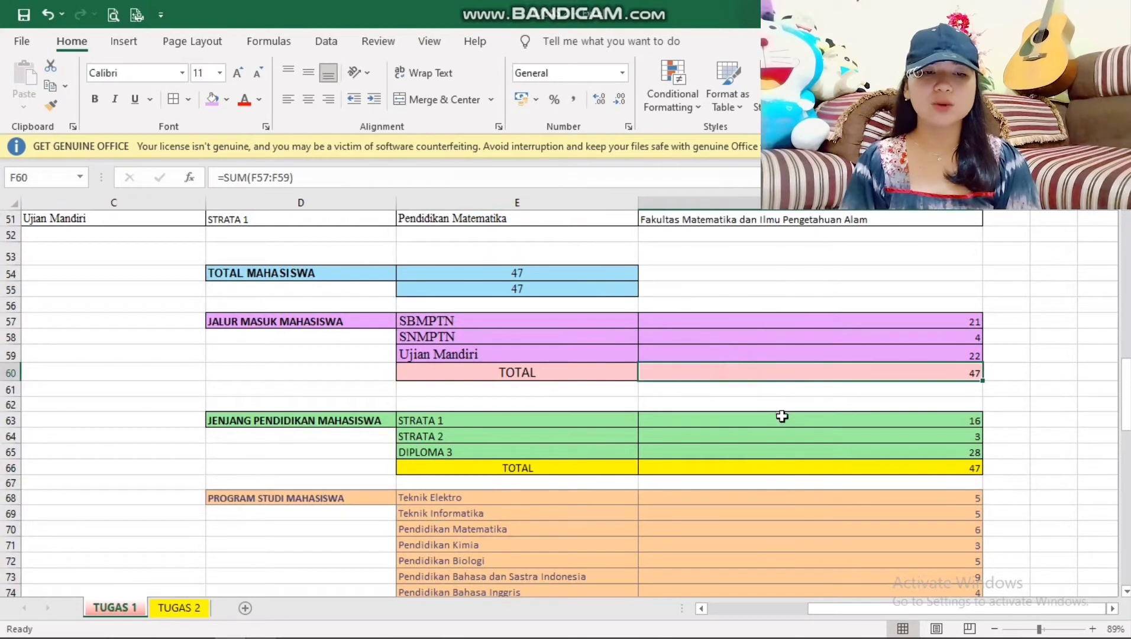
{"action": "left_click", "coordinate": [778, 467]}
{"action": "left_click_drag", "start_coordinate": [1125, 355], "coordinate": [1125, 417]}
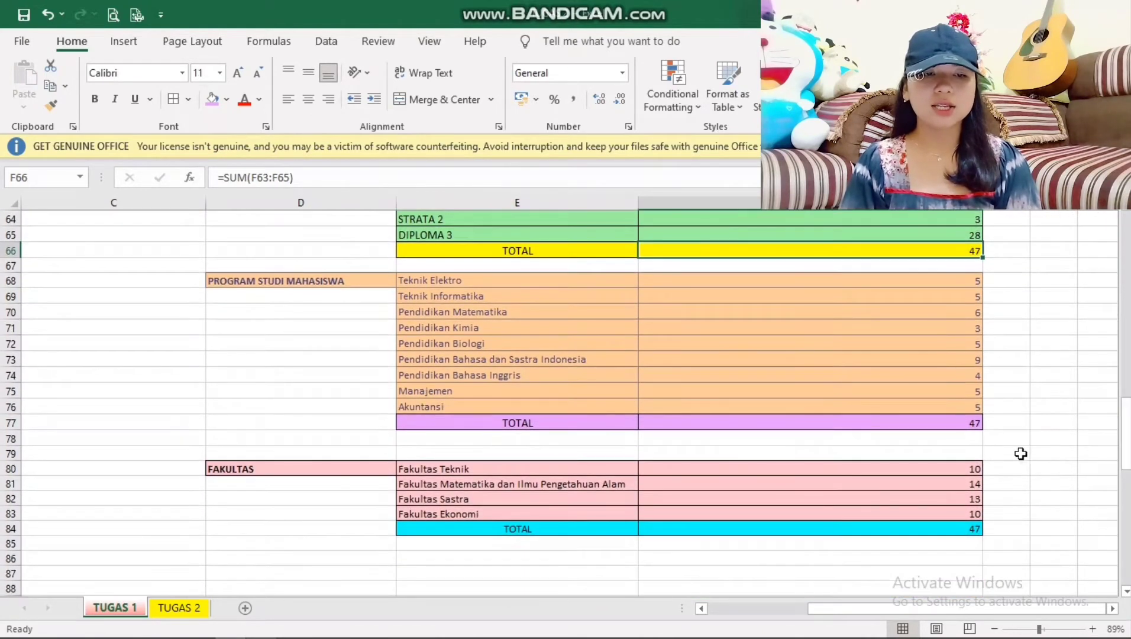
{"action": "left_click", "coordinate": [970, 423]}
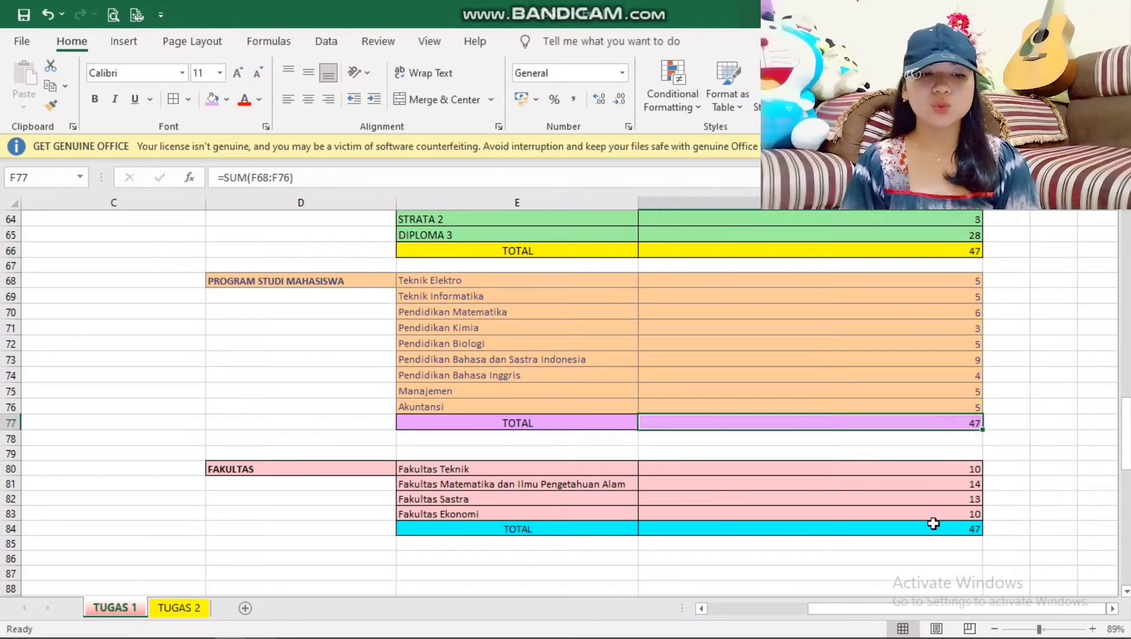
{"action": "left_click", "coordinate": [934, 526]}
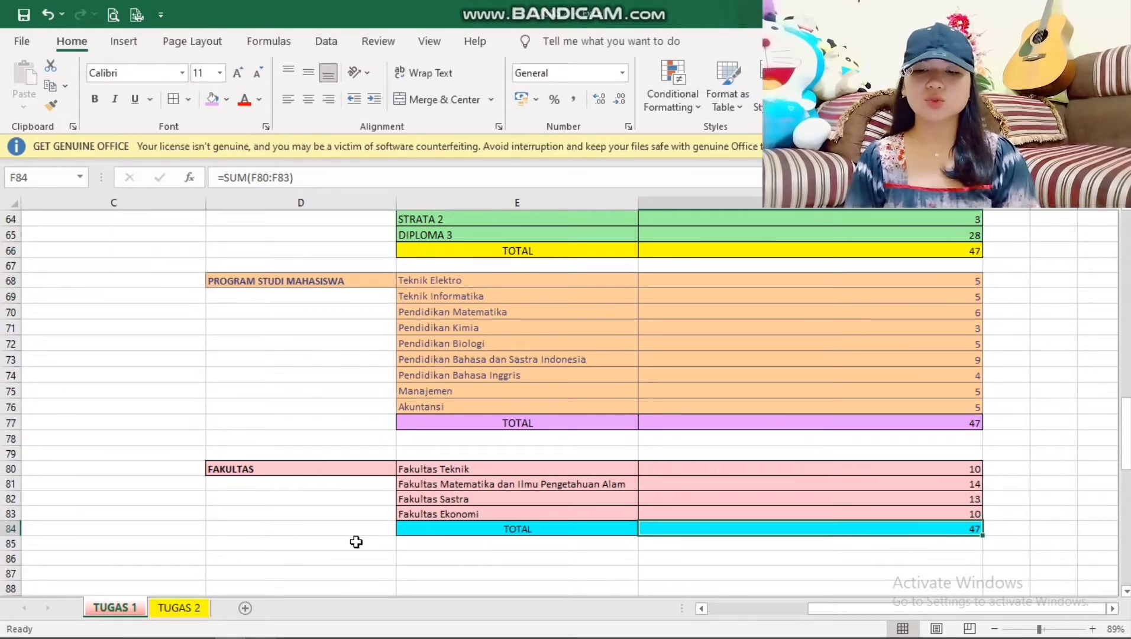
Switch to the TUGAS 2 sheet and start a VLOOKUP formula in M12 with L12 as the lookup value.
{"action": "left_click", "coordinate": [177, 609]}
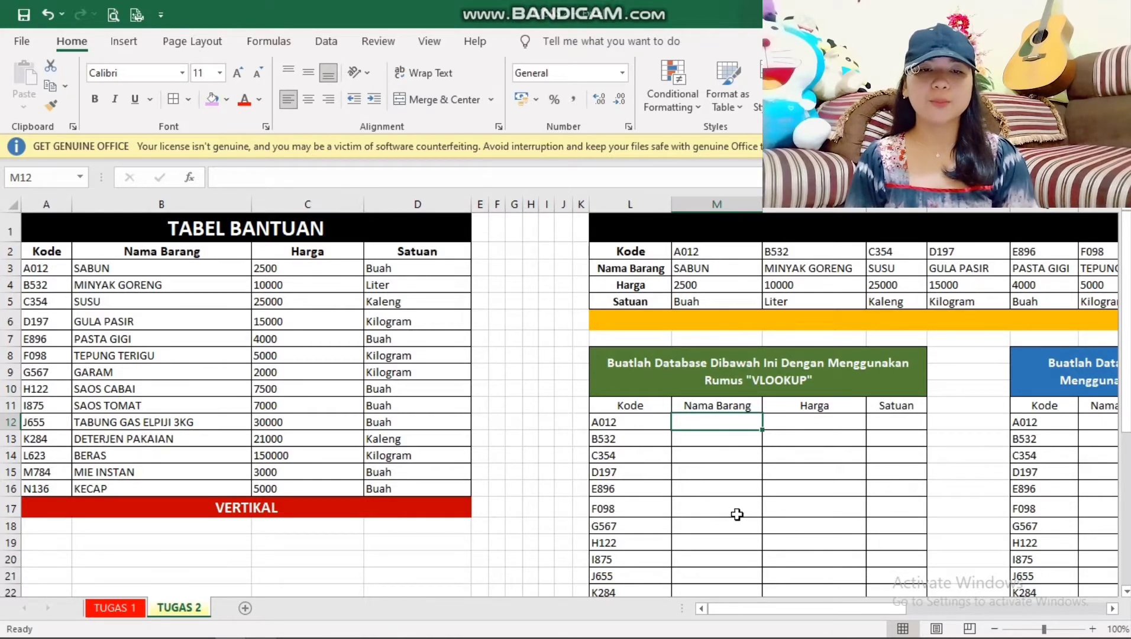
{"action": "mouse_move", "coordinate": [745, 609]}
{"action": "left_mouse_down"}
{"action": "mouse_move", "coordinate": [775, 610]}
{"action": "mouse_move", "coordinate": [745, 610]}
{"action": "left_mouse_up"}
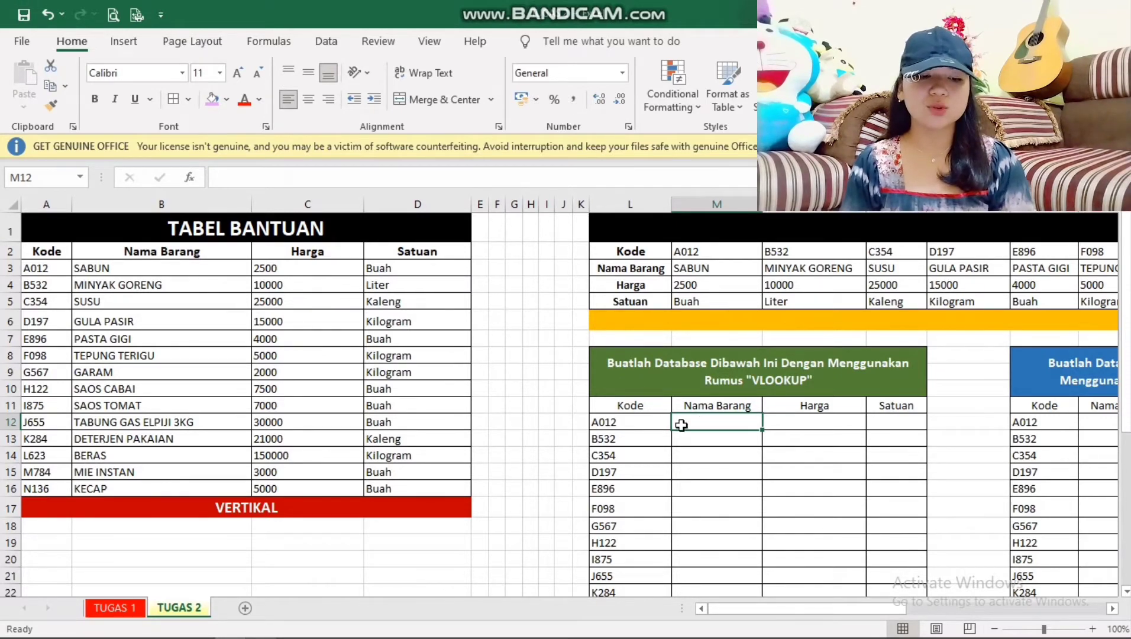
{"action": "type", "text": "=VLO"}
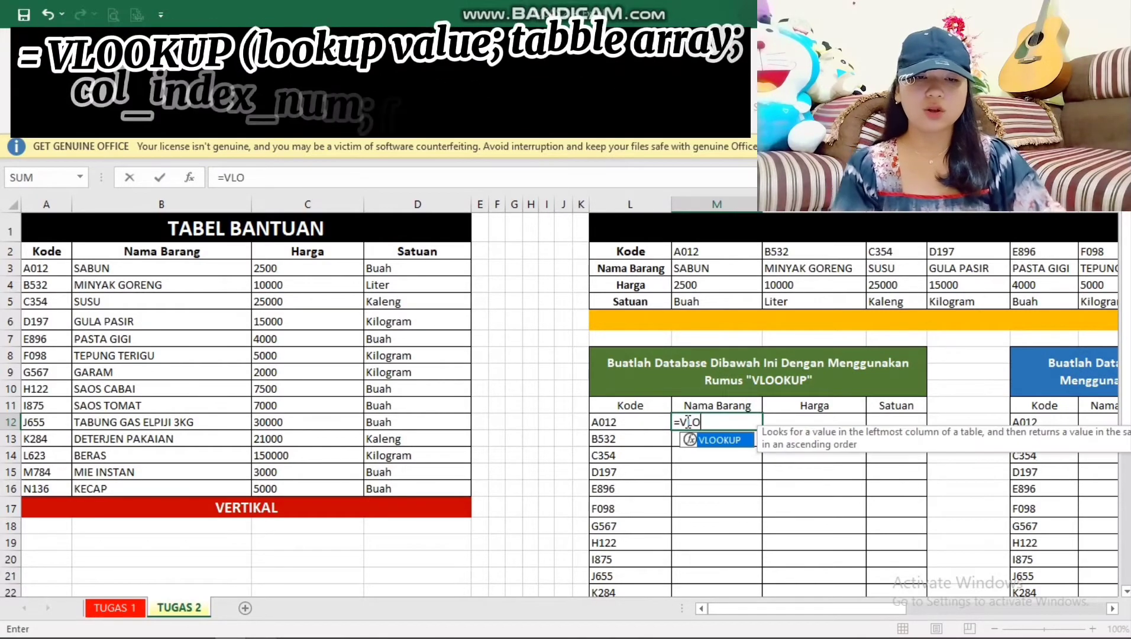
{"action": "double_click", "coordinate": [721, 440]}
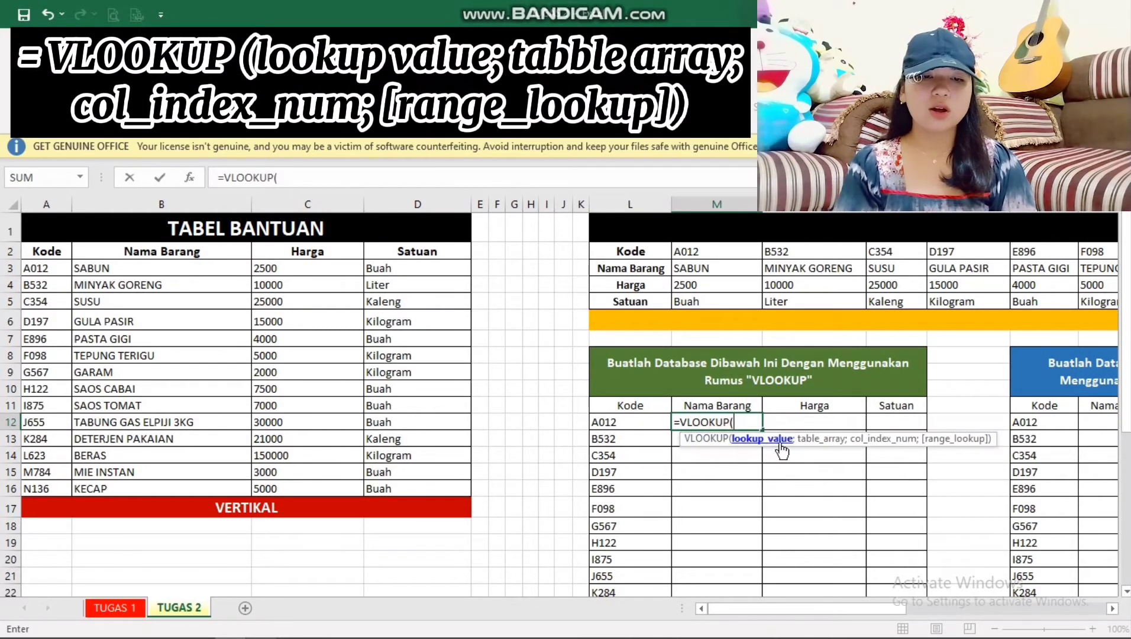
{"action": "left_click", "coordinate": [615, 423]}
{"action": "type", "text": ";"}
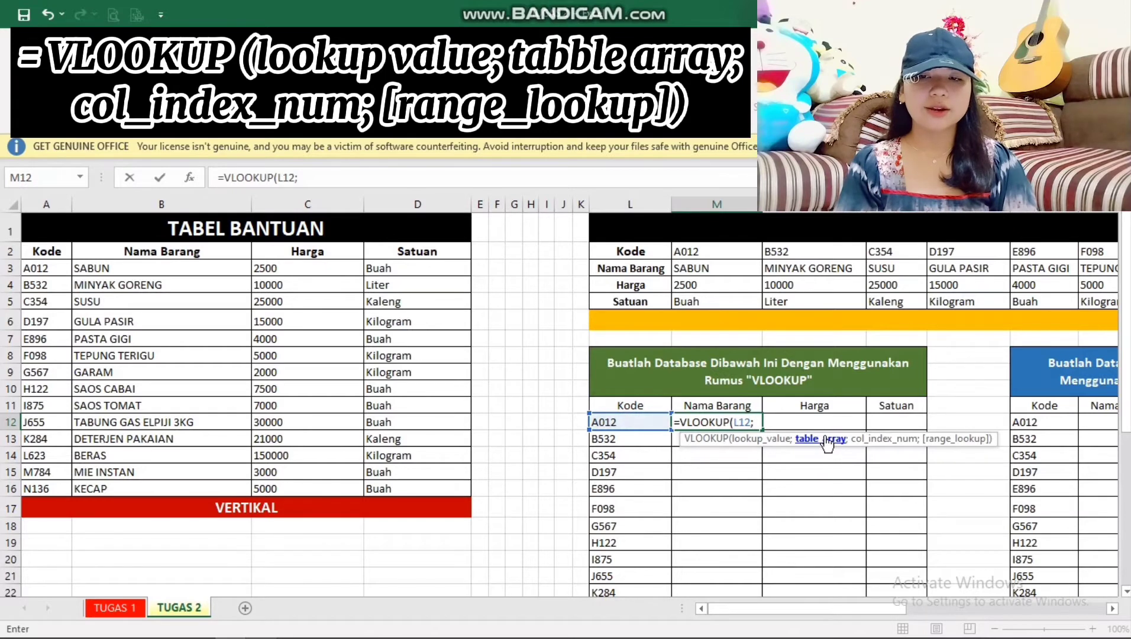
Add A3:D16 as the table array, 2 as the column index and FALSE for exact match to the M12 formula.
{"action": "left_click_drag", "start_coordinate": [55, 268], "coordinate": [385, 488]}
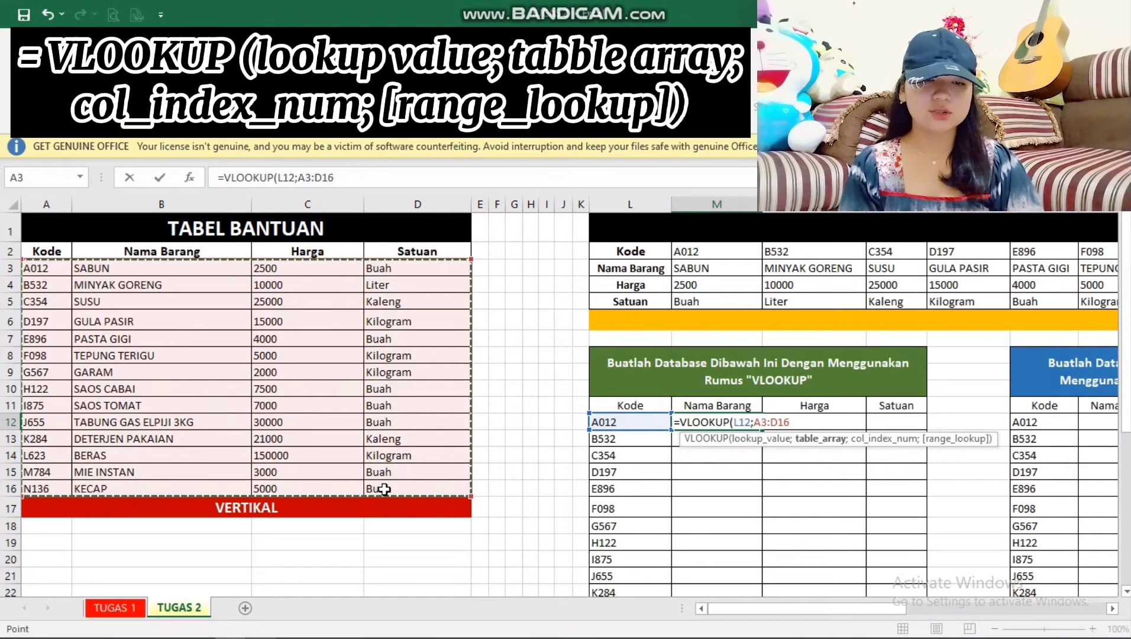
{"action": "type", "text": ";2"}
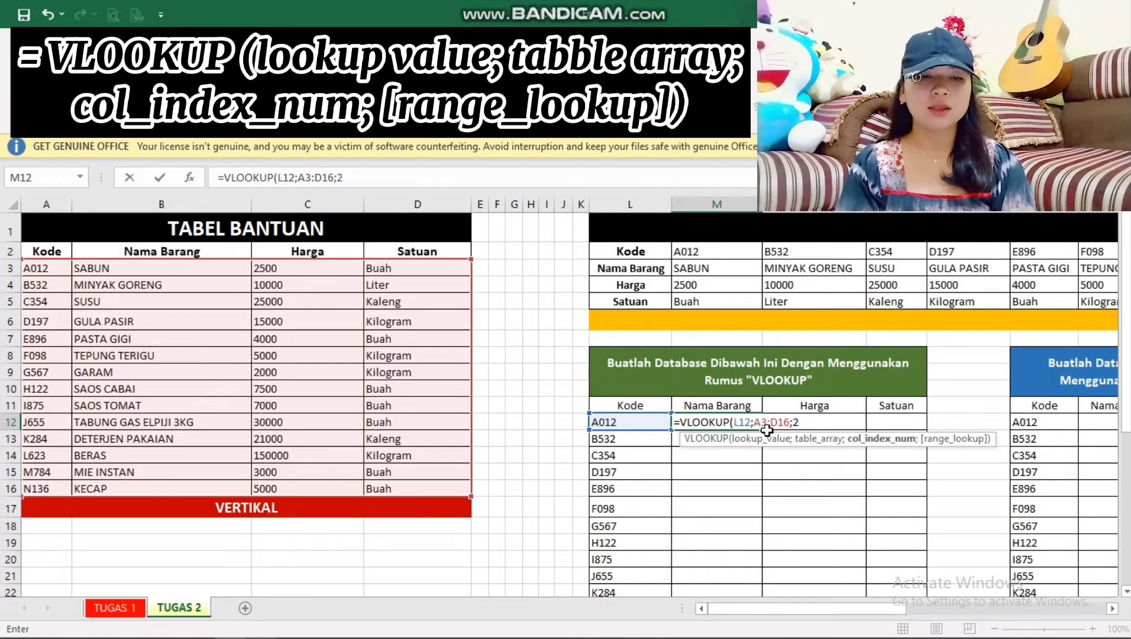
{"action": "type", "text": ";"}
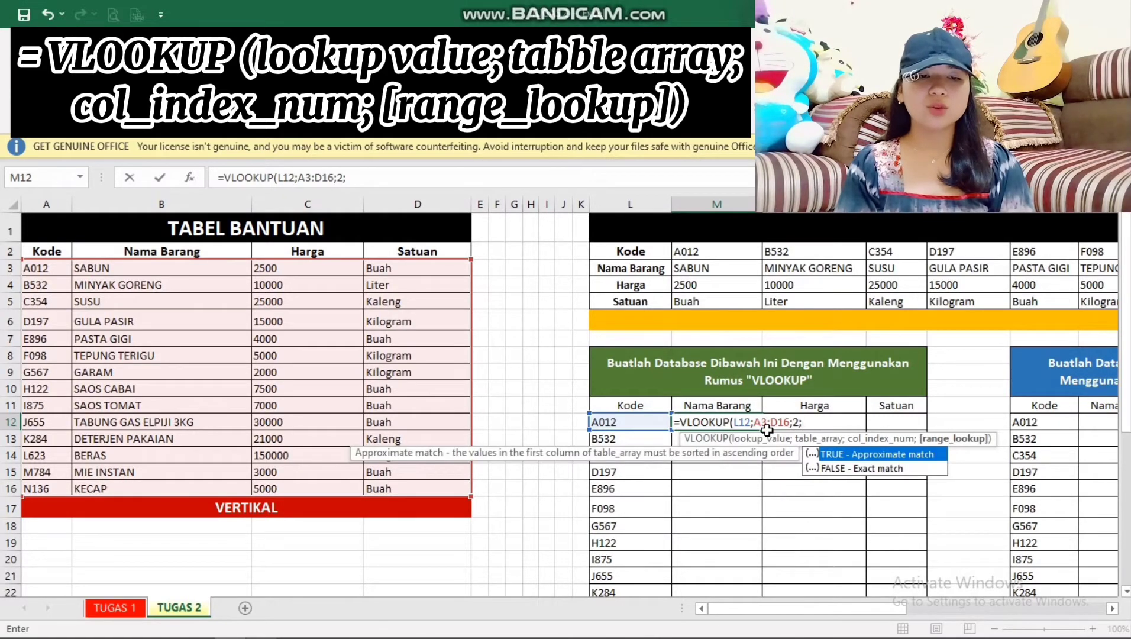
{"action": "double_click", "coordinate": [868, 468]}
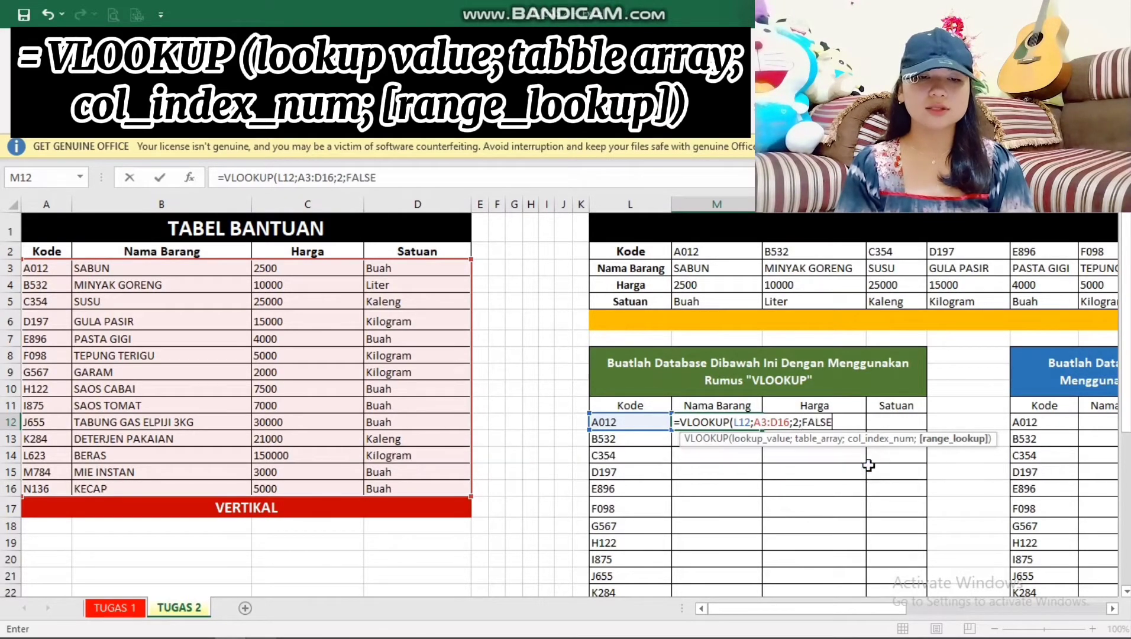
Make the M12 table array absolute as $A$3:$D$16 and complete the VLOOKUP formula.
{"action": "left_click", "coordinate": [791, 421]}
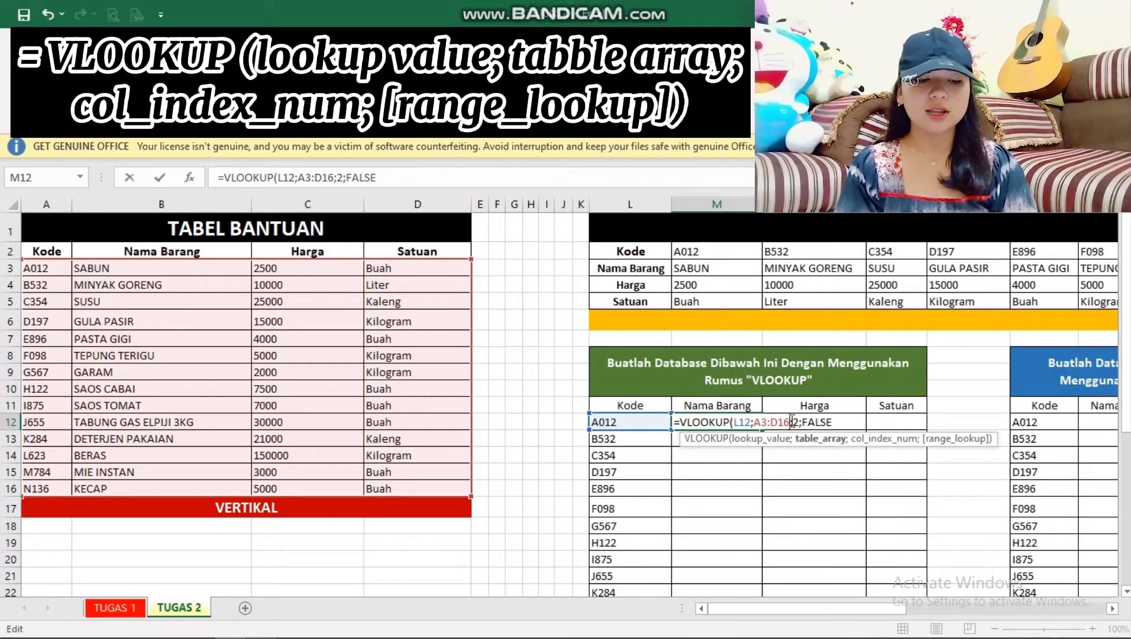
{"action": "key", "text": "shift+Left"}
{"action": "key", "text": "shift+Left"}
{"action": "key", "text": "shift+Left"}
{"action": "key", "text": "shift+Left"}
{"action": "key", "text": "shift+Left"}
{"action": "key", "text": "shift+Left"}
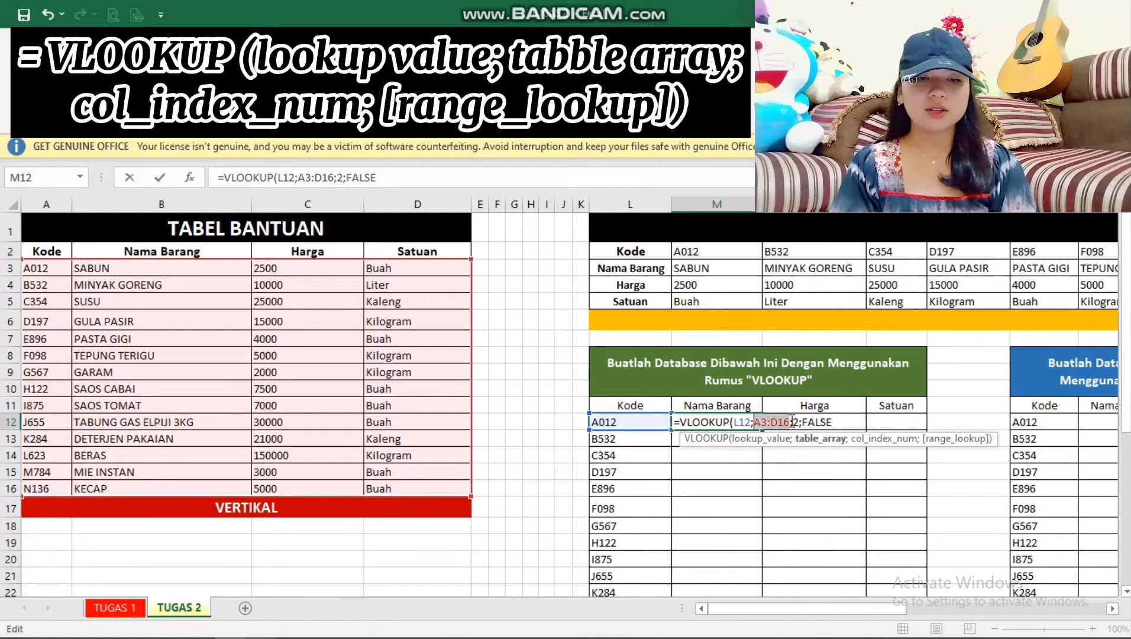
{"action": "key", "text": "F4"}
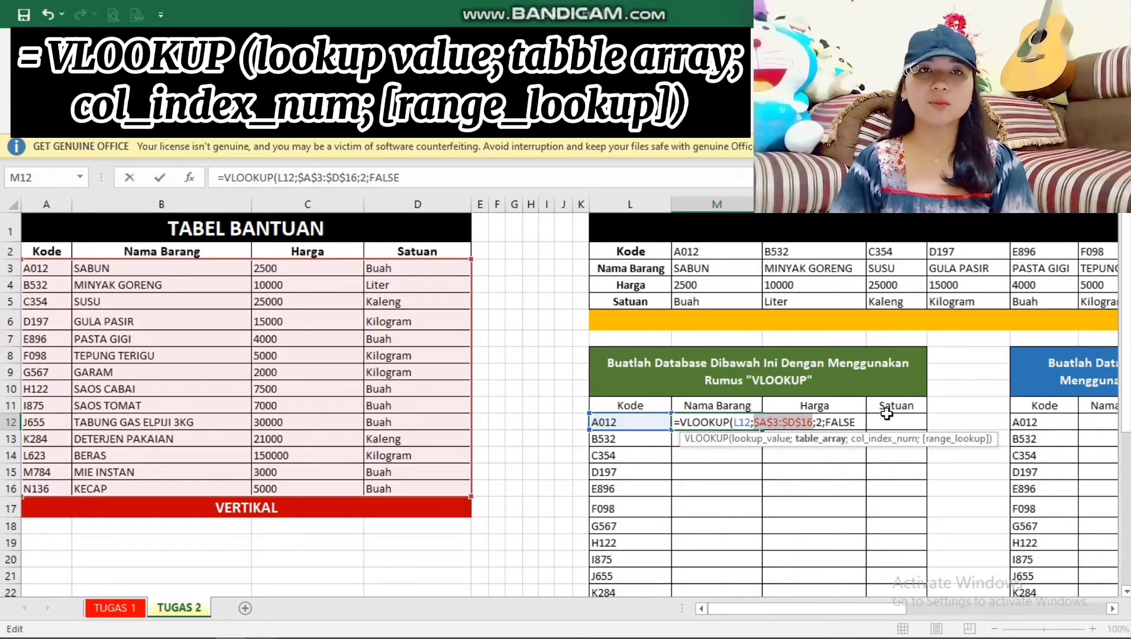
{"action": "left_click", "coordinate": [852, 423]}
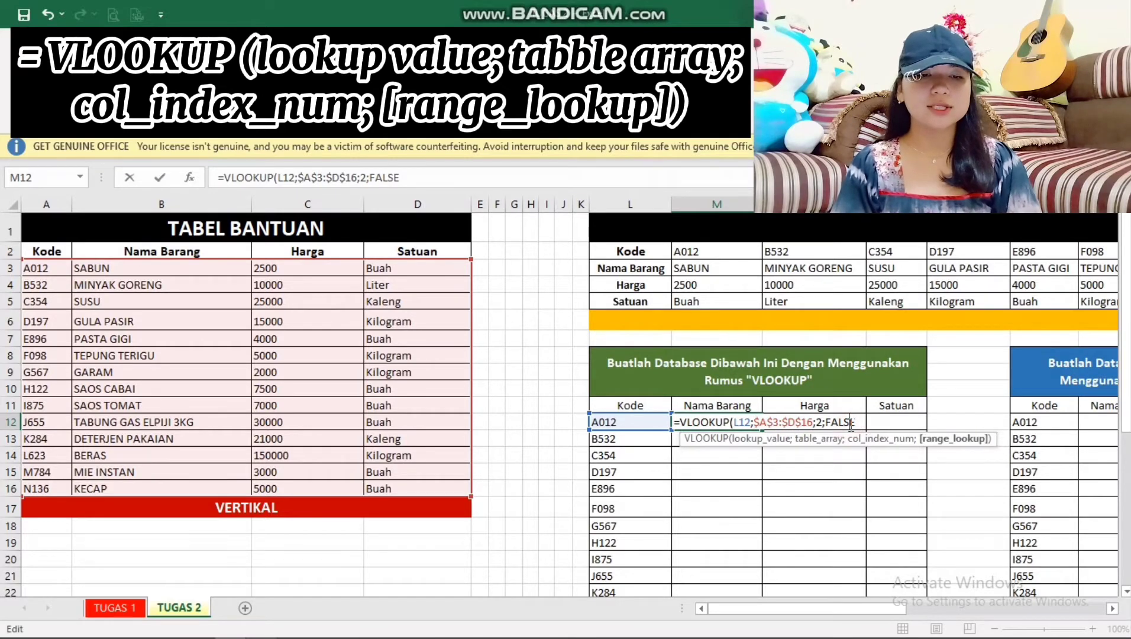
{"action": "type", "text": ")"}
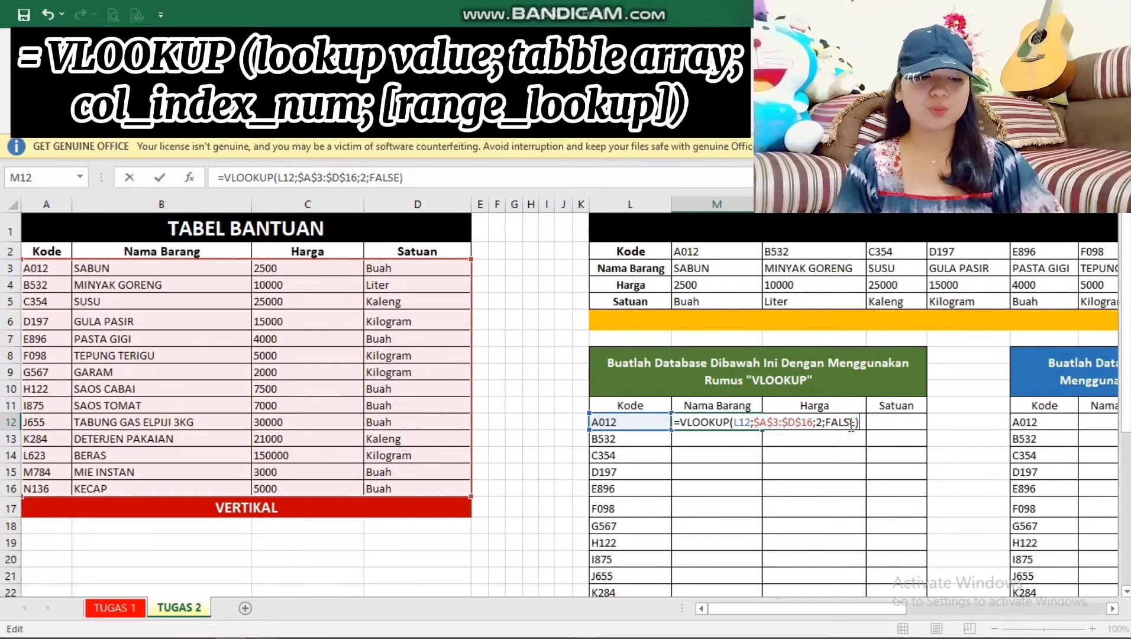
{"action": "key", "text": "Return"}
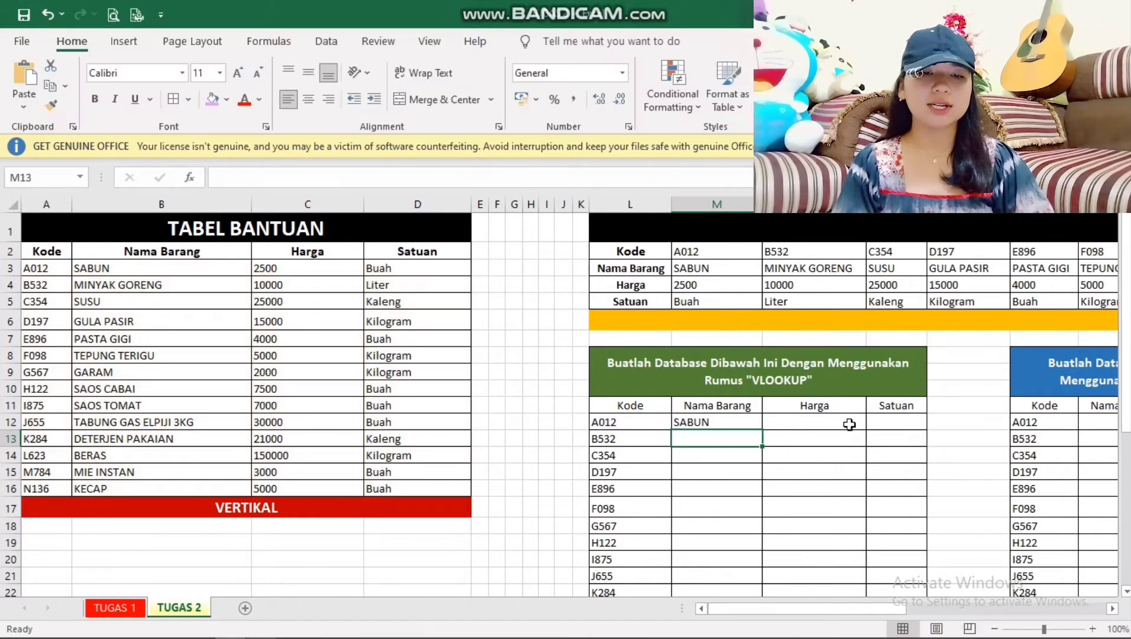
Fill the M12 VLOOKUP formula down to M25 and widen column M to fit the longest item name.
{"action": "left_click", "coordinate": [713, 422]}
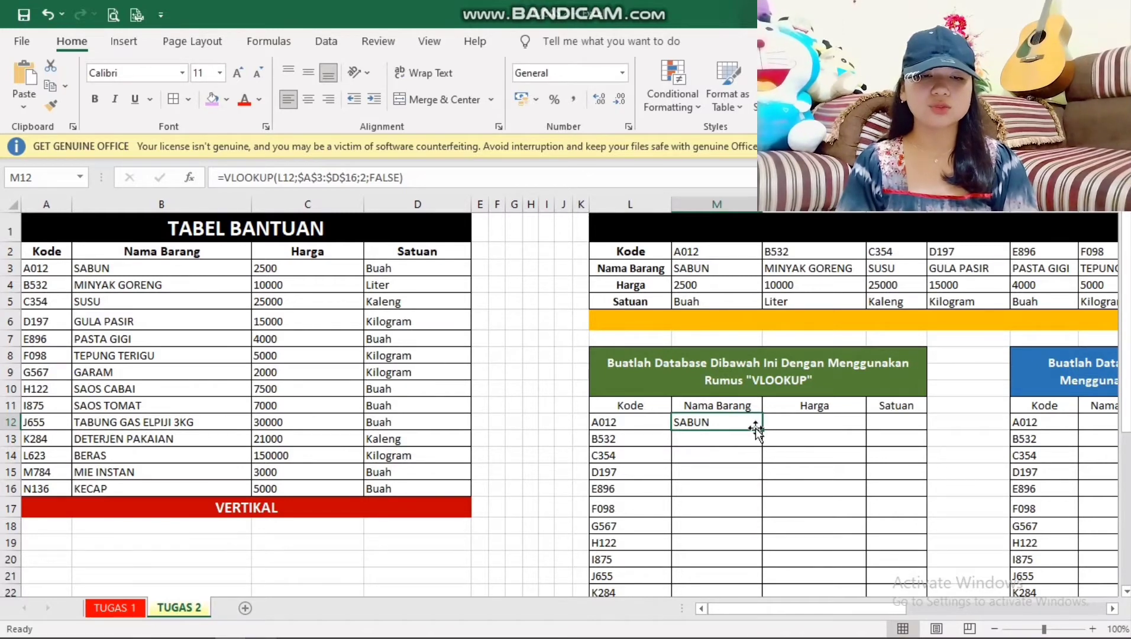
{"action": "left_click_drag", "start_coordinate": [761, 429], "coordinate": [740, 566]}
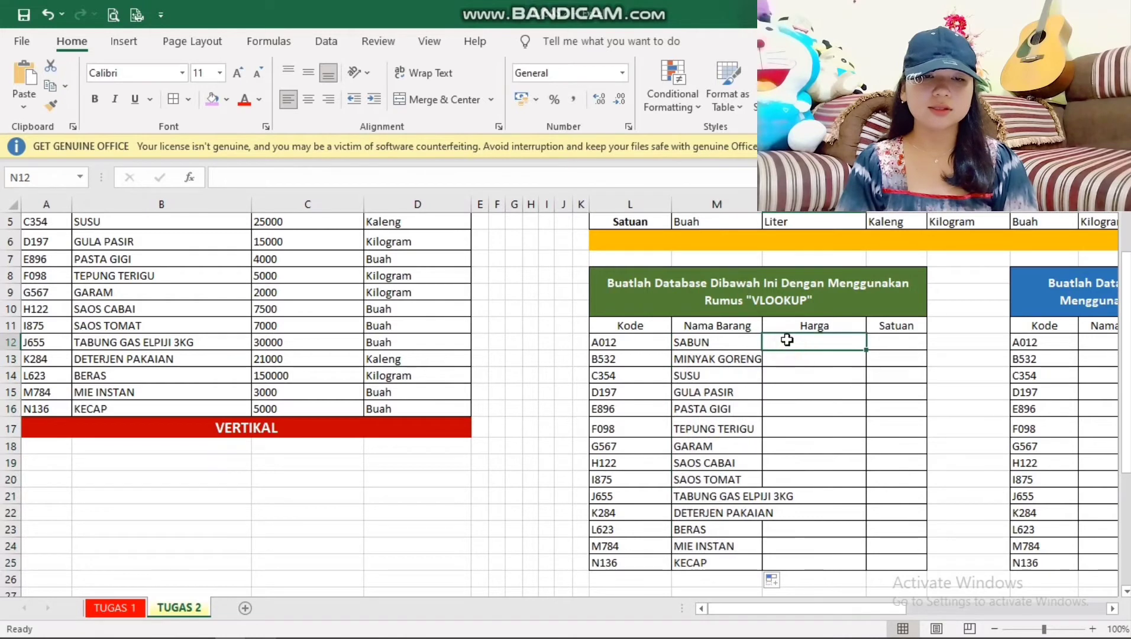
{"action": "left_click", "coordinate": [733, 204]}
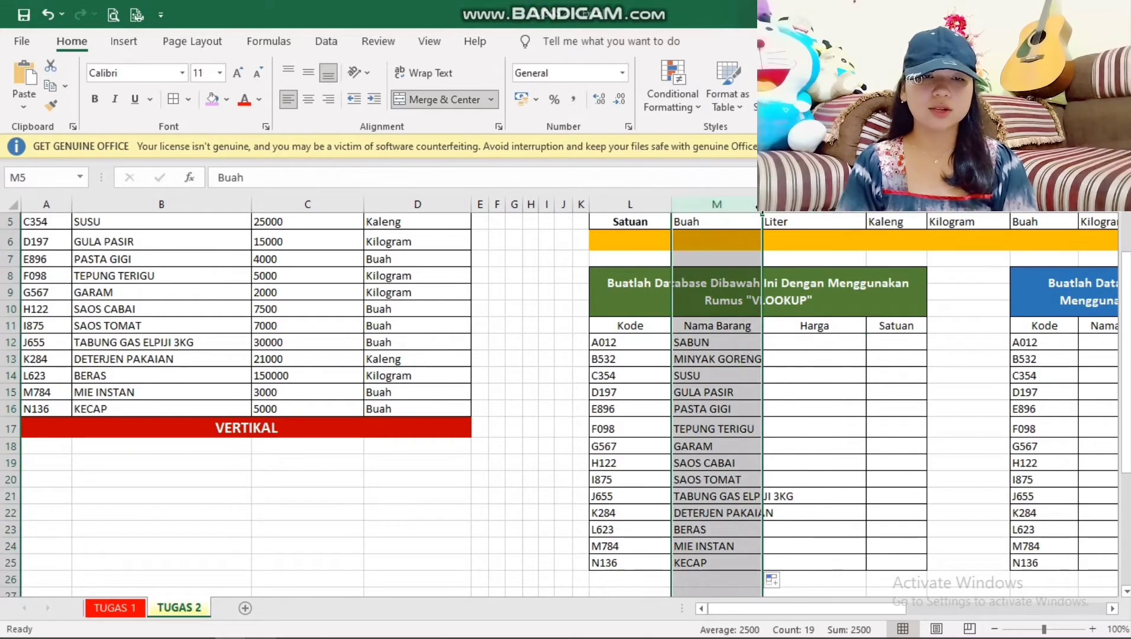
{"action": "left_click_drag", "start_coordinate": [763, 212], "coordinate": [799, 216]}
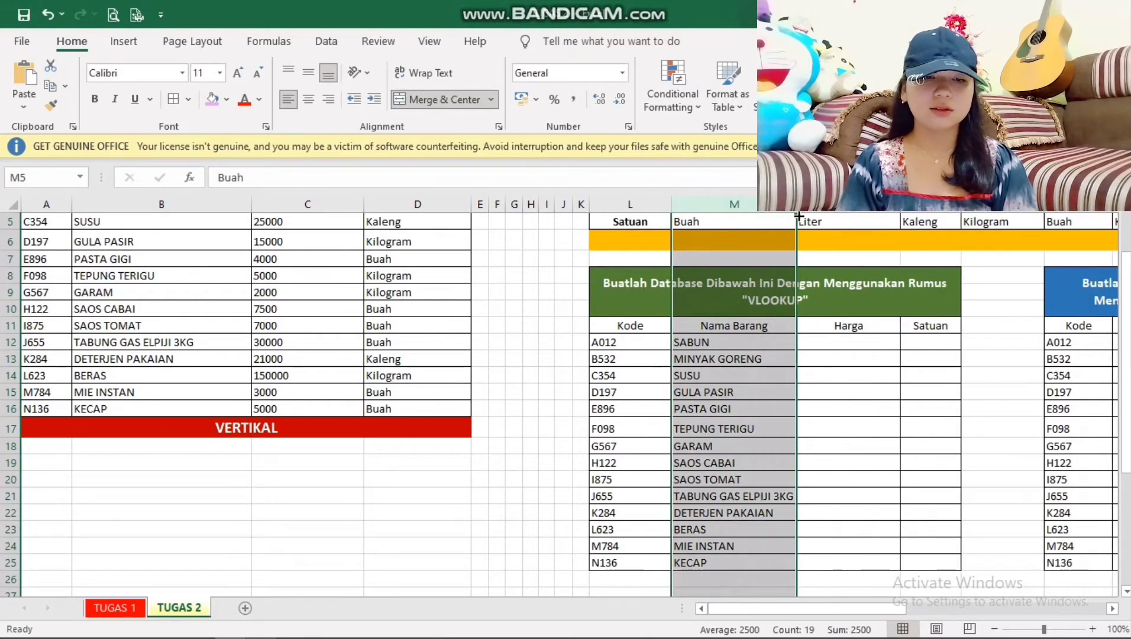
Enter =VLOOKUP(L12;$A$3:$D$16;3;FALSE) in N12 to look up the item's Harga.
{"action": "left_click", "coordinate": [826, 342]}
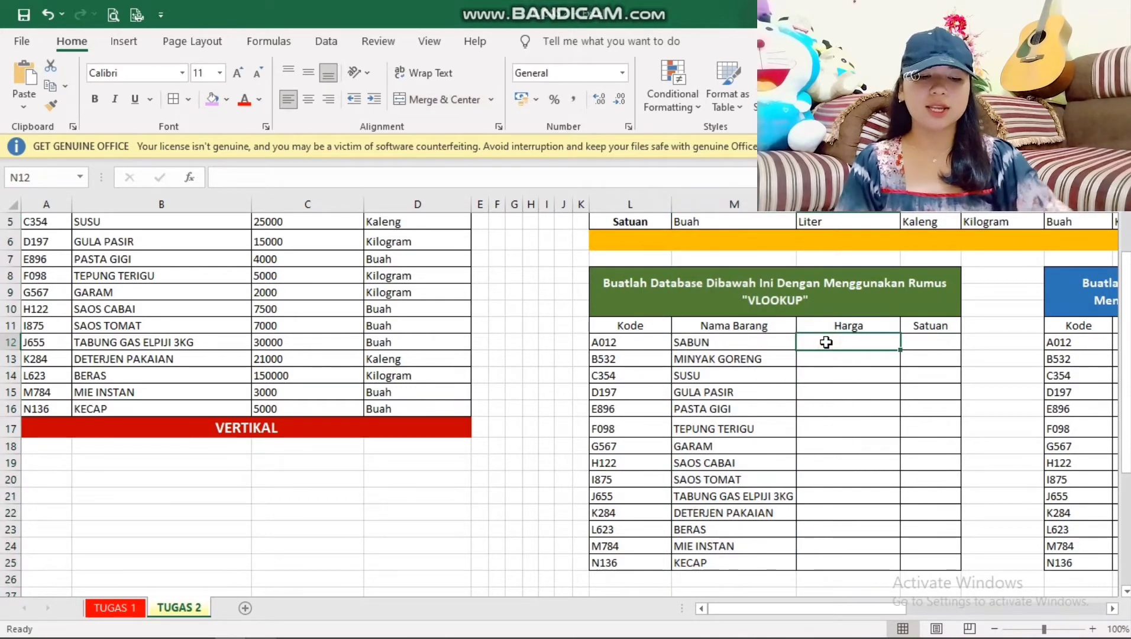
{"action": "type", "text": "=VLO"}
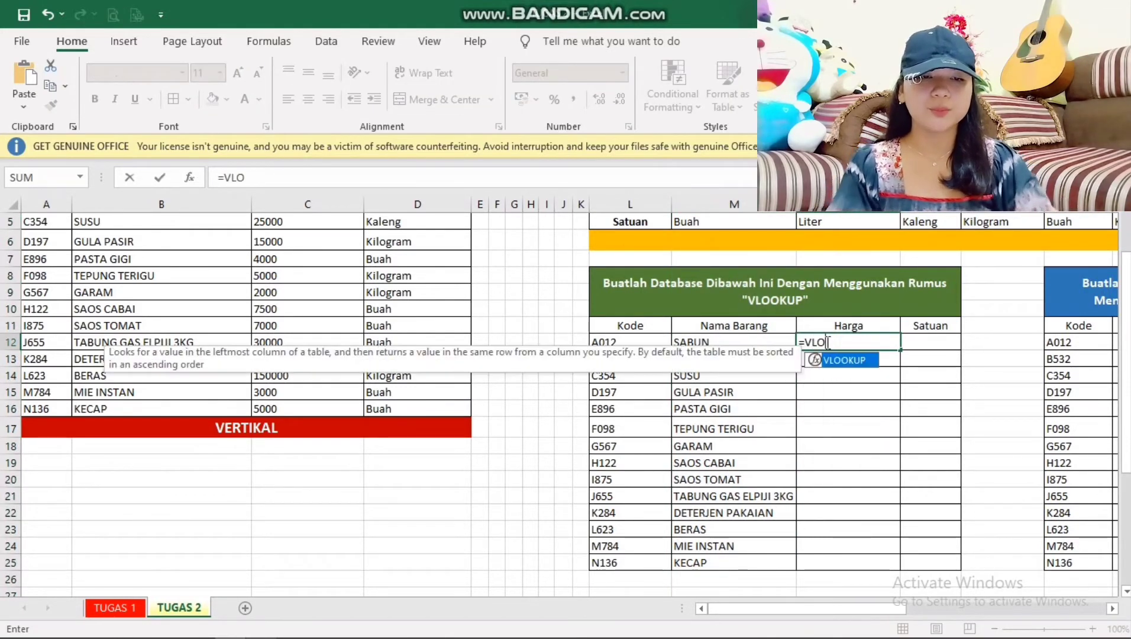
{"action": "double_click", "coordinate": [837, 361]}
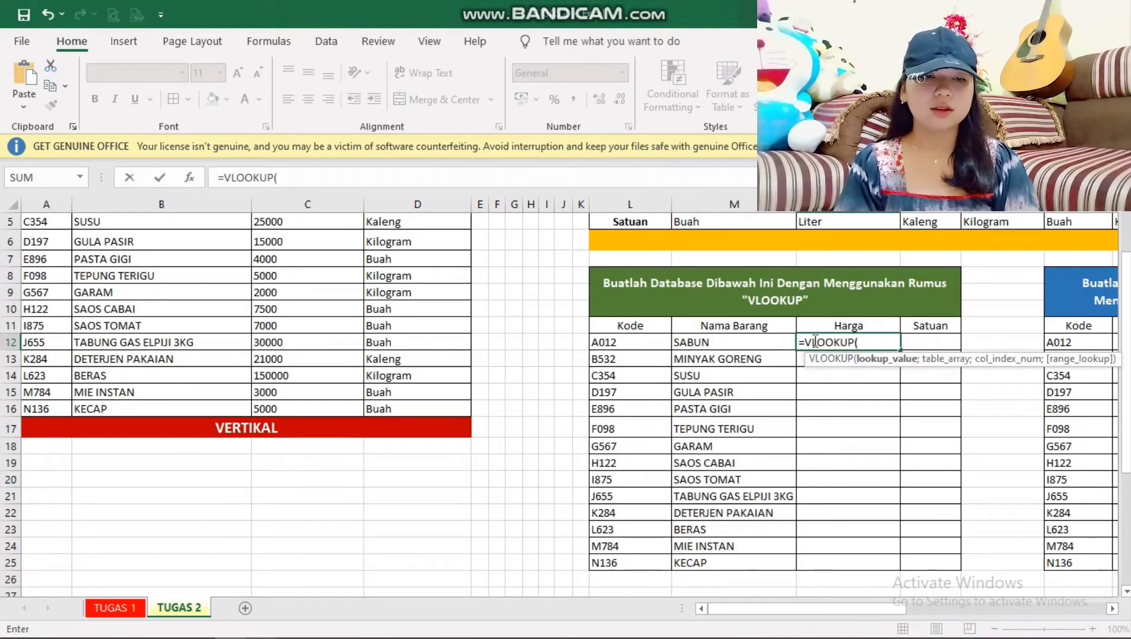
{"action": "left_click", "coordinate": [638, 341]}
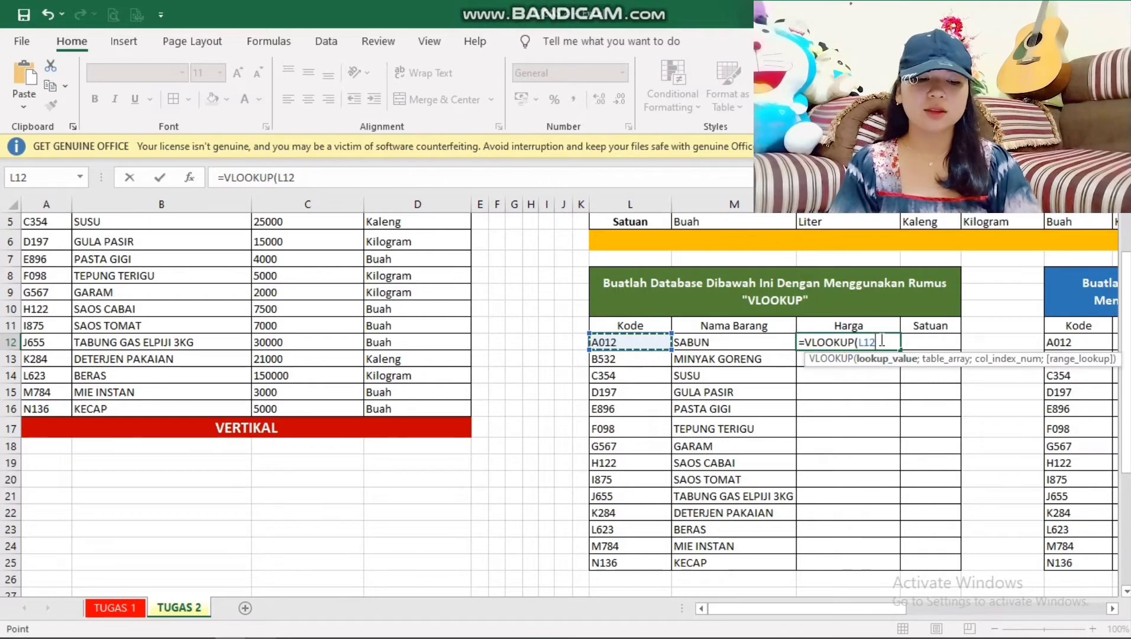
{"action": "type", "text": ";"}
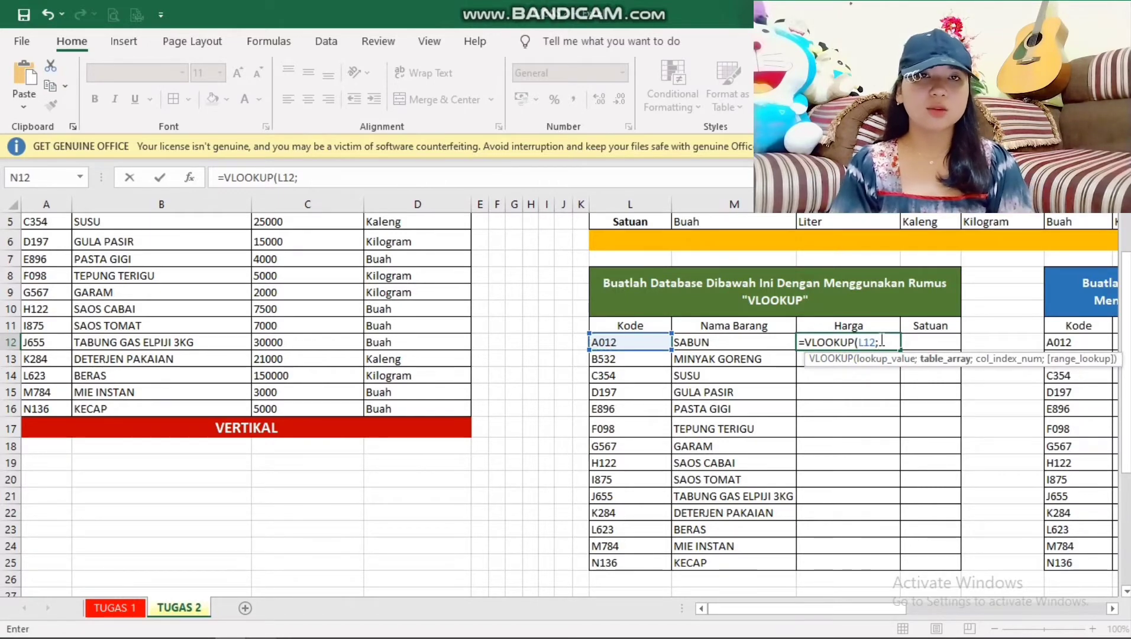
{"action": "type", "text": "$A$3:$D$16"}
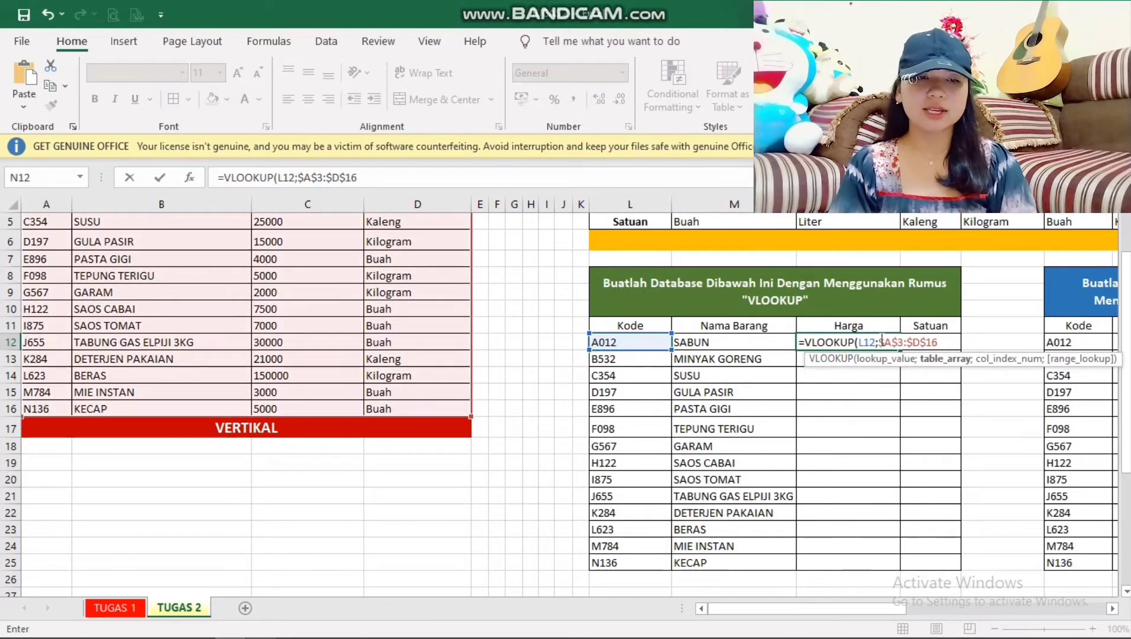
{"action": "type", "text": ";3"}
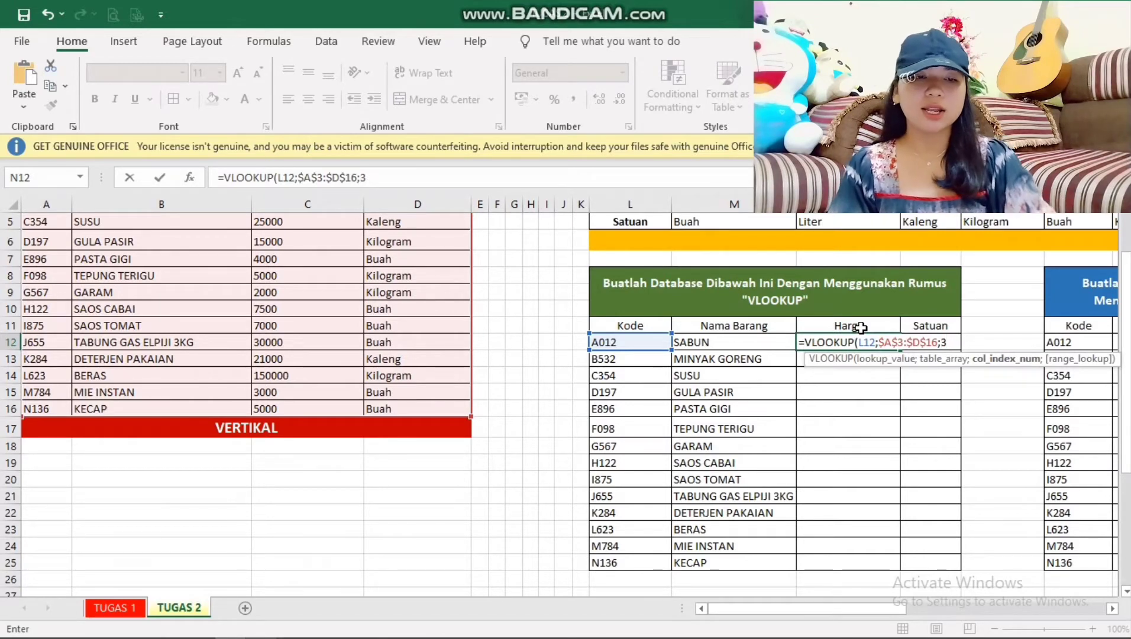
{"action": "type", "text": ";"}
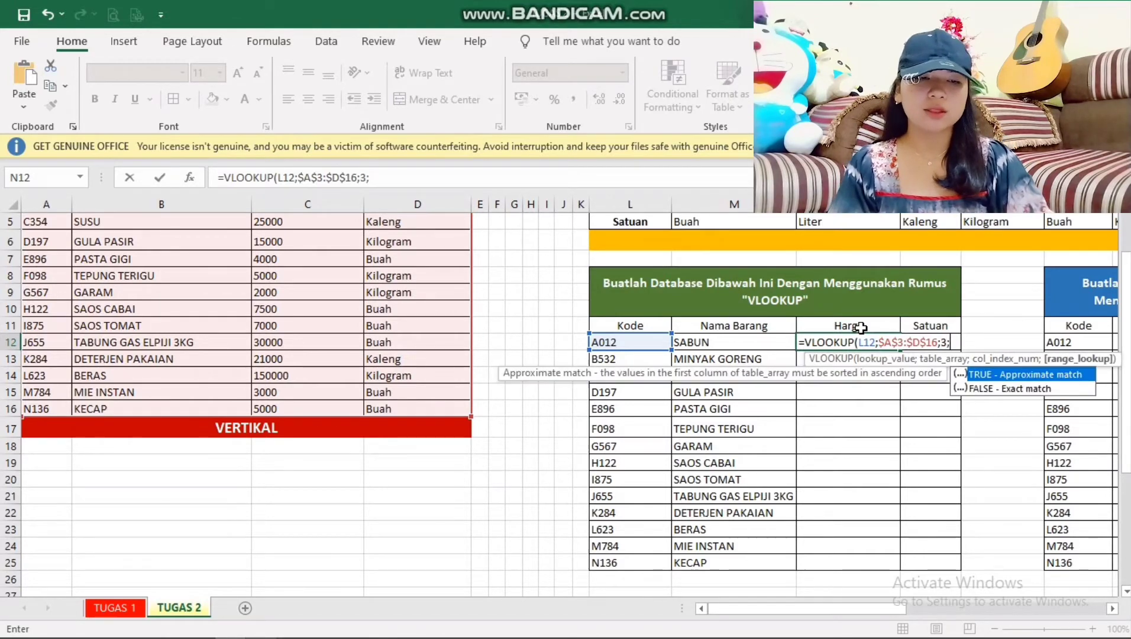
{"action": "double_click", "coordinate": [974, 390]}
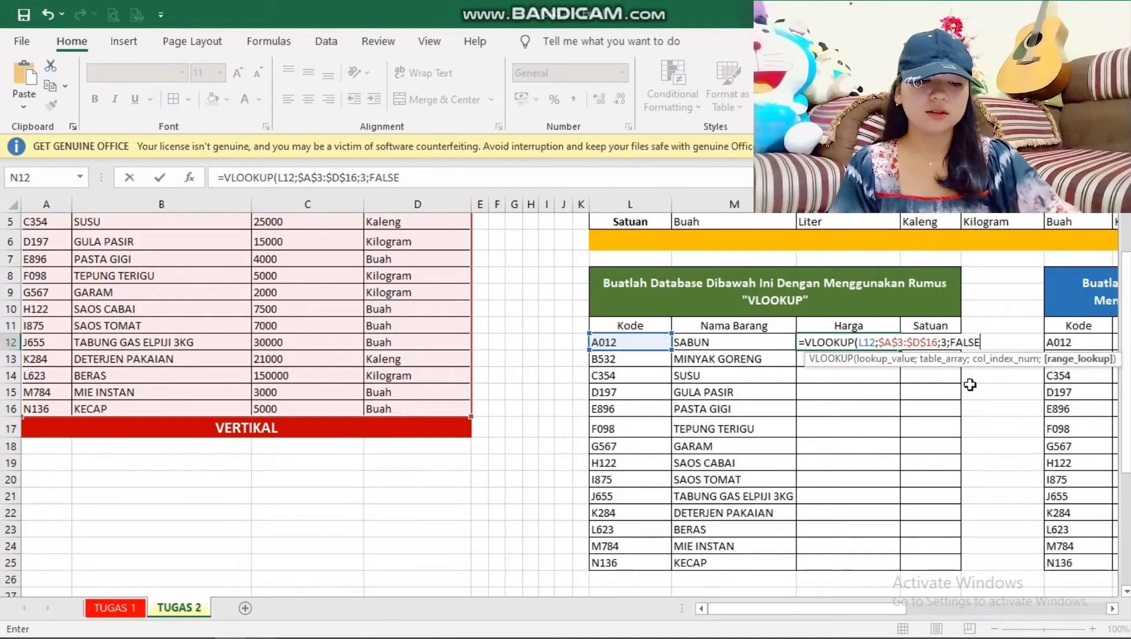
{"action": "type", "text": ")"}
{"action": "key", "text": "Return"}
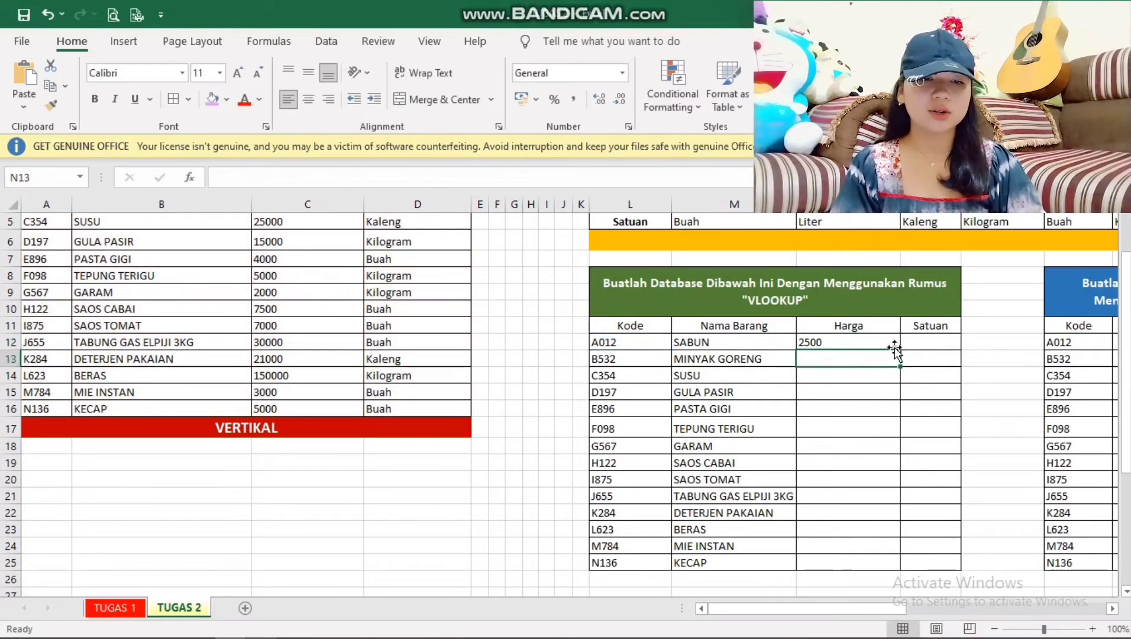
Fill the N12 Harga formula down to N25 and select the first Satuan cell, O12.
{"action": "left_click", "coordinate": [882, 340]}
{"action": "left_click_drag", "start_coordinate": [899, 349], "coordinate": [882, 567]}
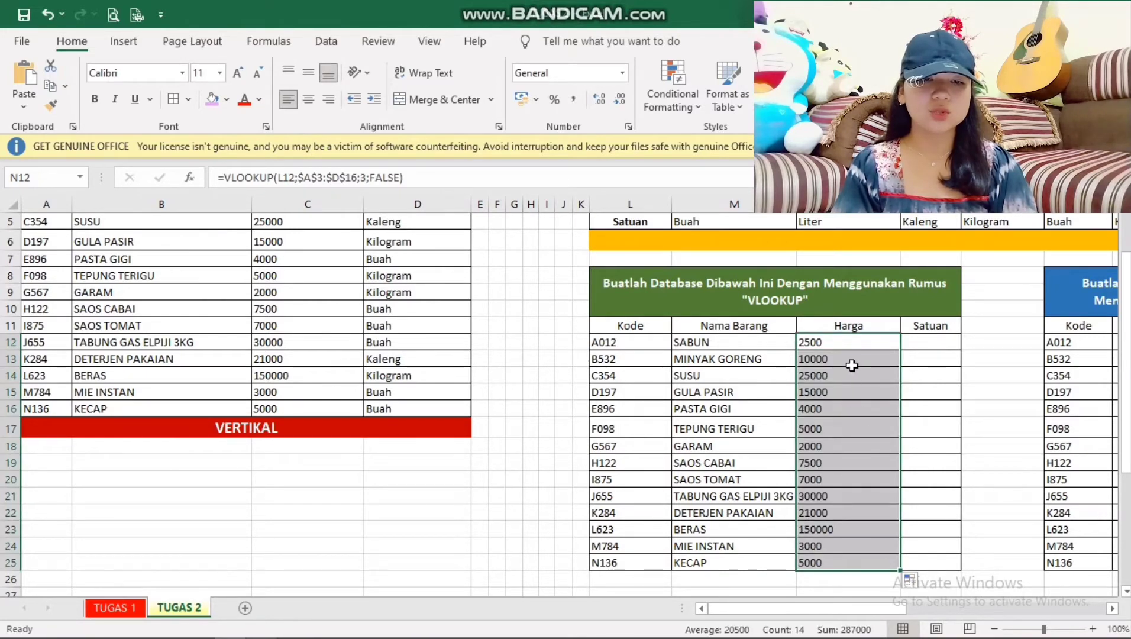
{"action": "left_click", "coordinate": [923, 345]}
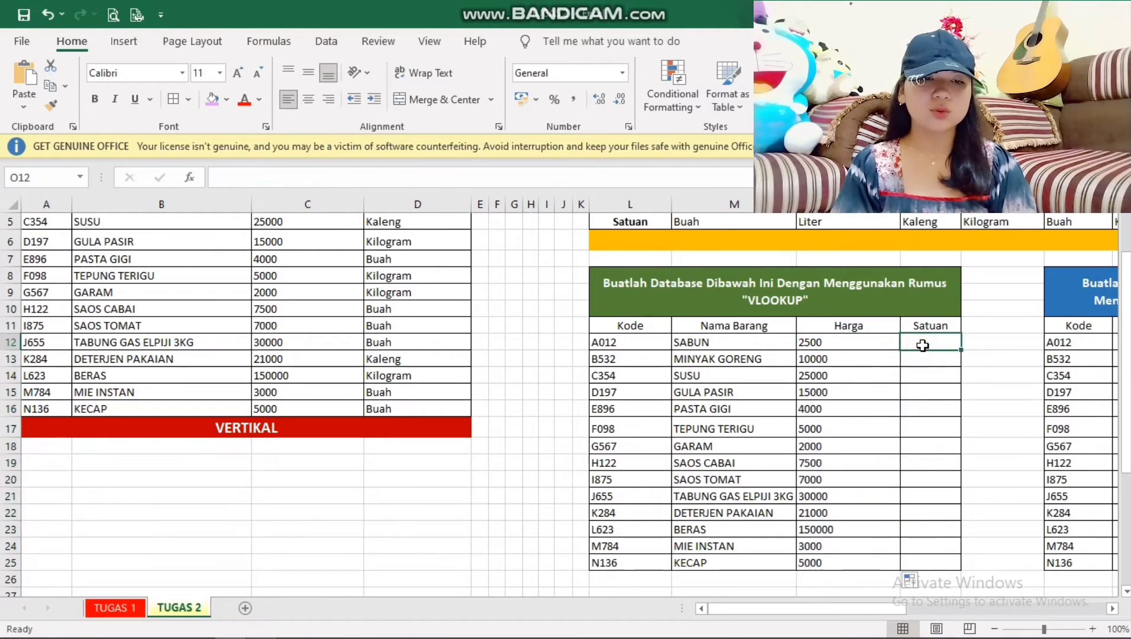
Enter =VLOOKUP(L12;$A$3:$D$16;4;FALSE) in O12 to look up the item's Satuan.
{"action": "type", "text": "=VLOOKUP("}
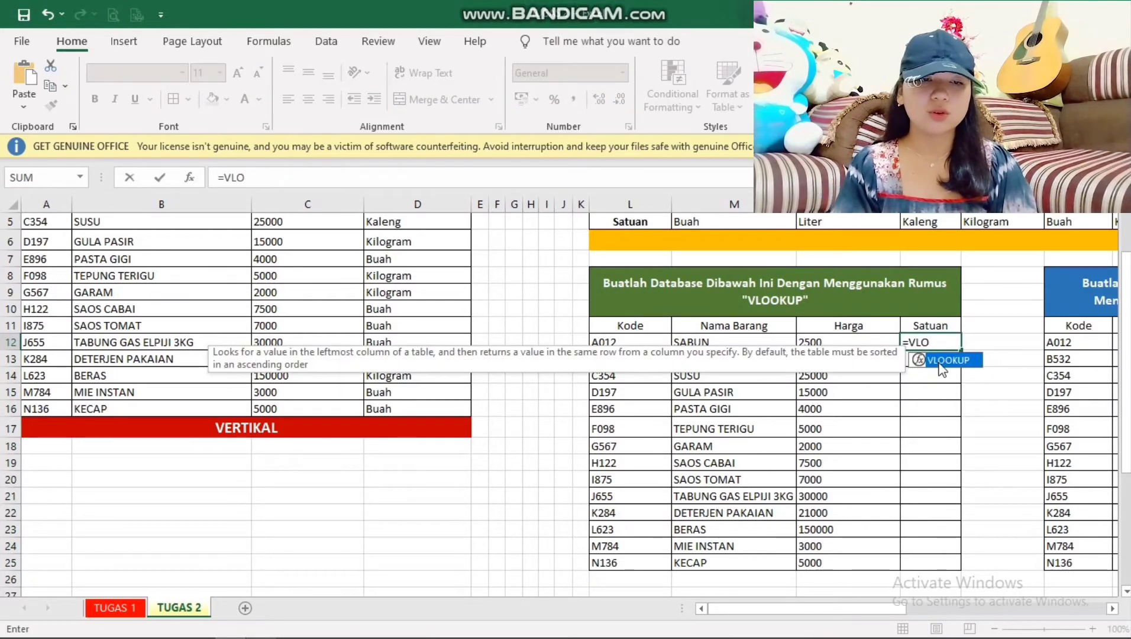
{"action": "double_click", "coordinate": [938, 360]}
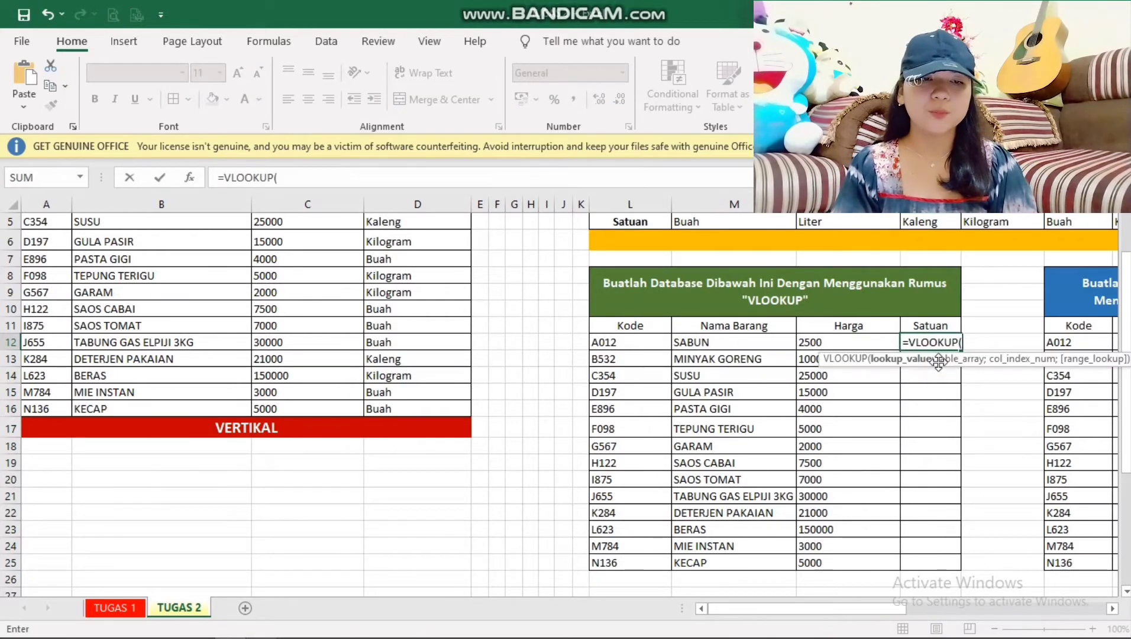
{"action": "left_click", "coordinate": [639, 343]}
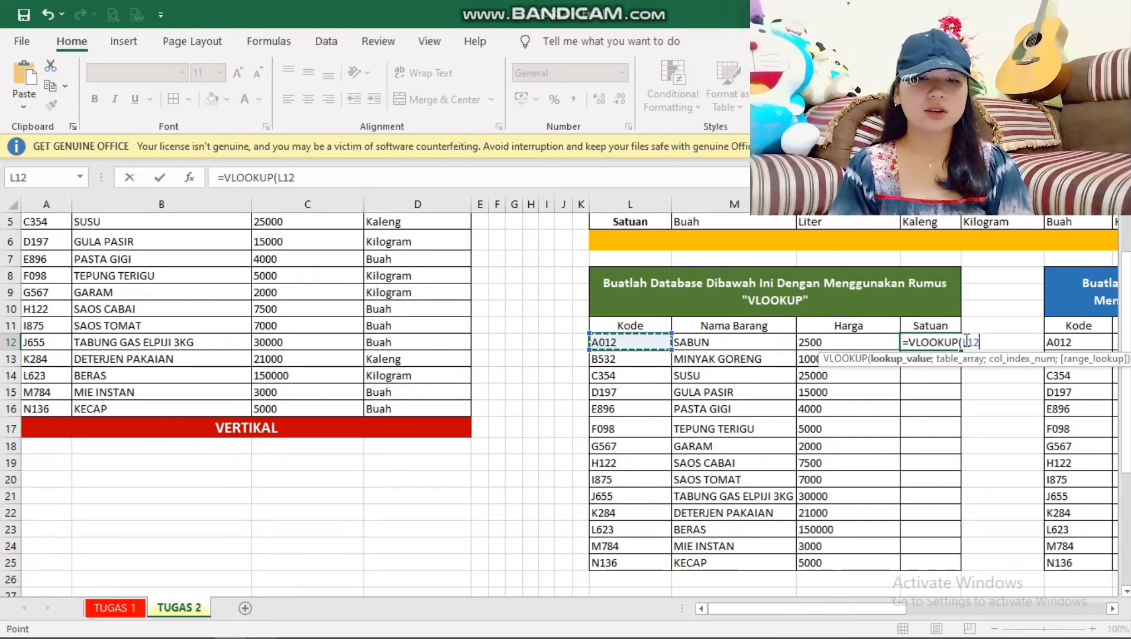
{"action": "type", "text": ";"}
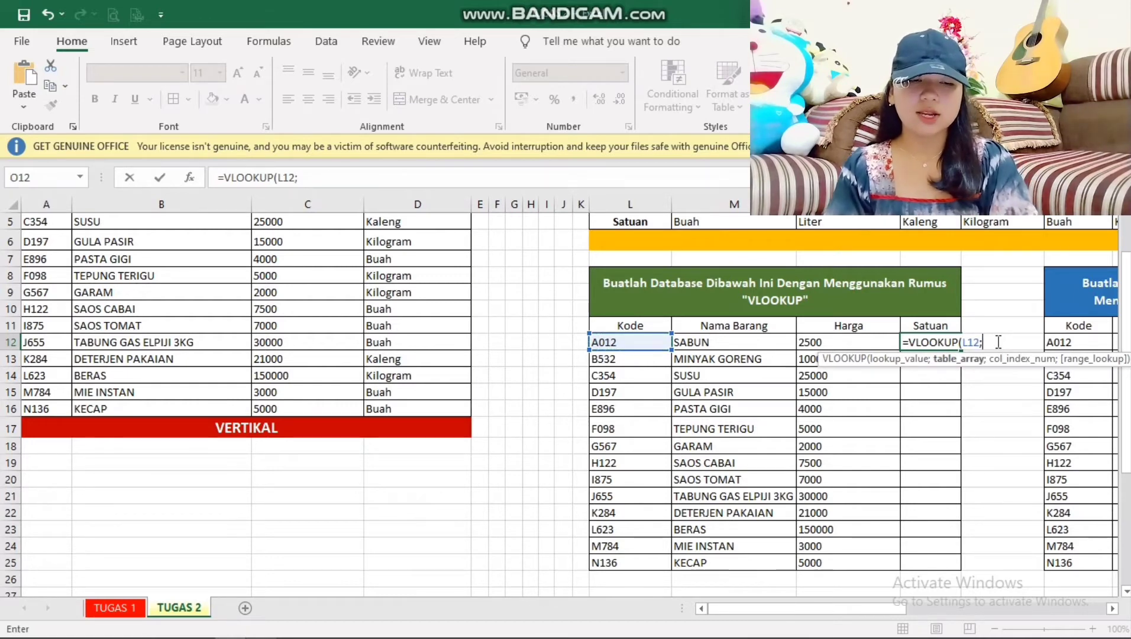
{"action": "key", "text": "ctrl+v"}
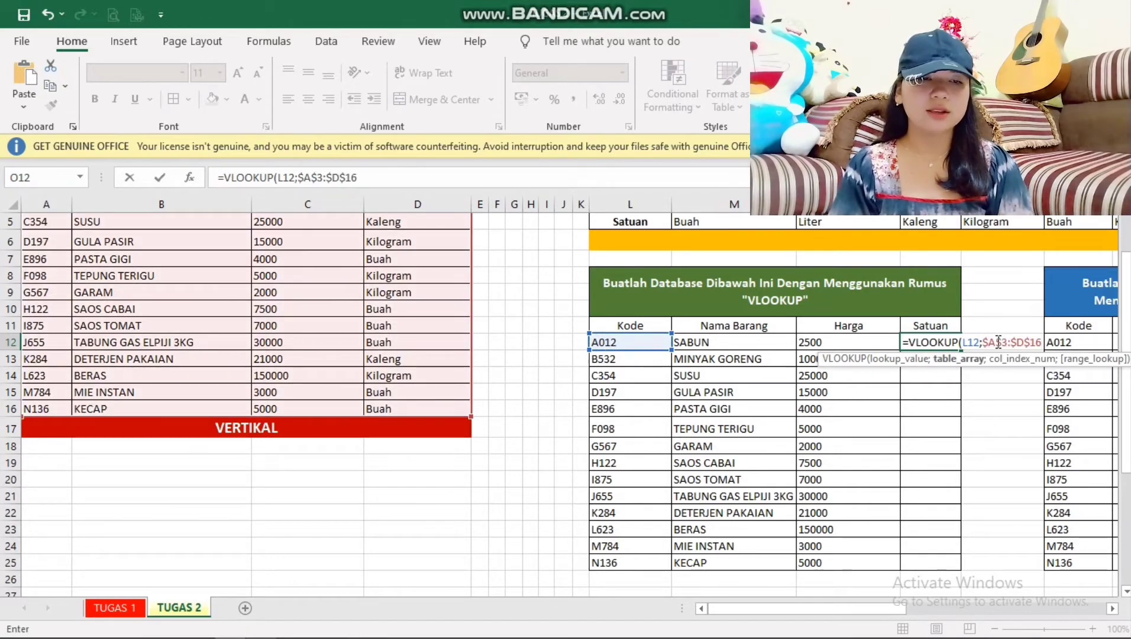
{"action": "type", "text": ";"}
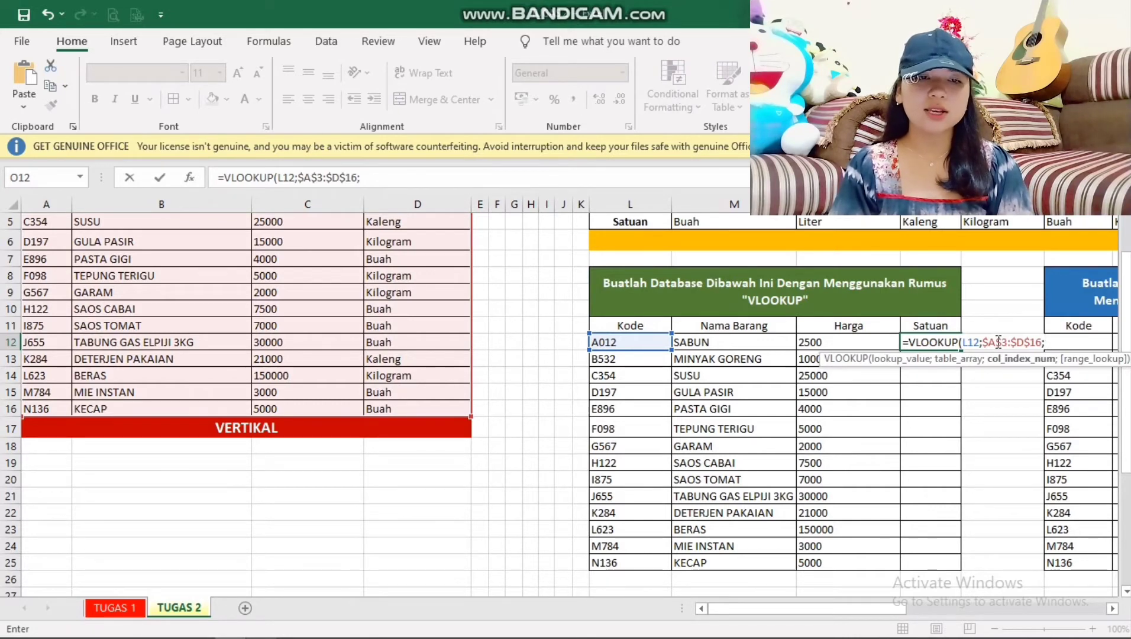
{"action": "type", "text": "4"}
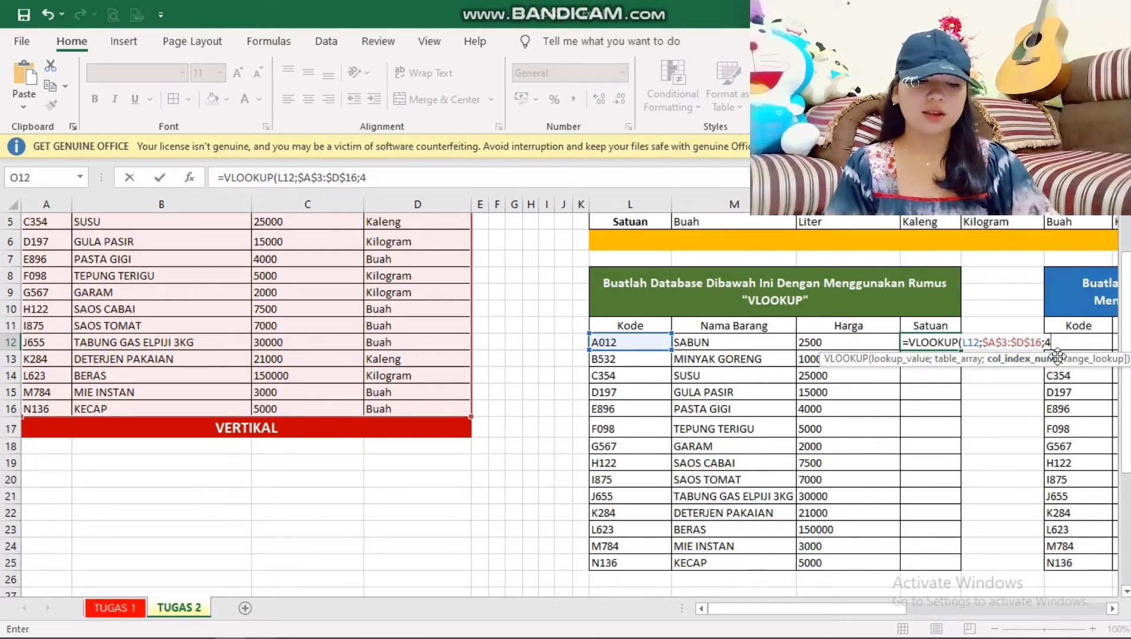
{"action": "type", "text": ";"}
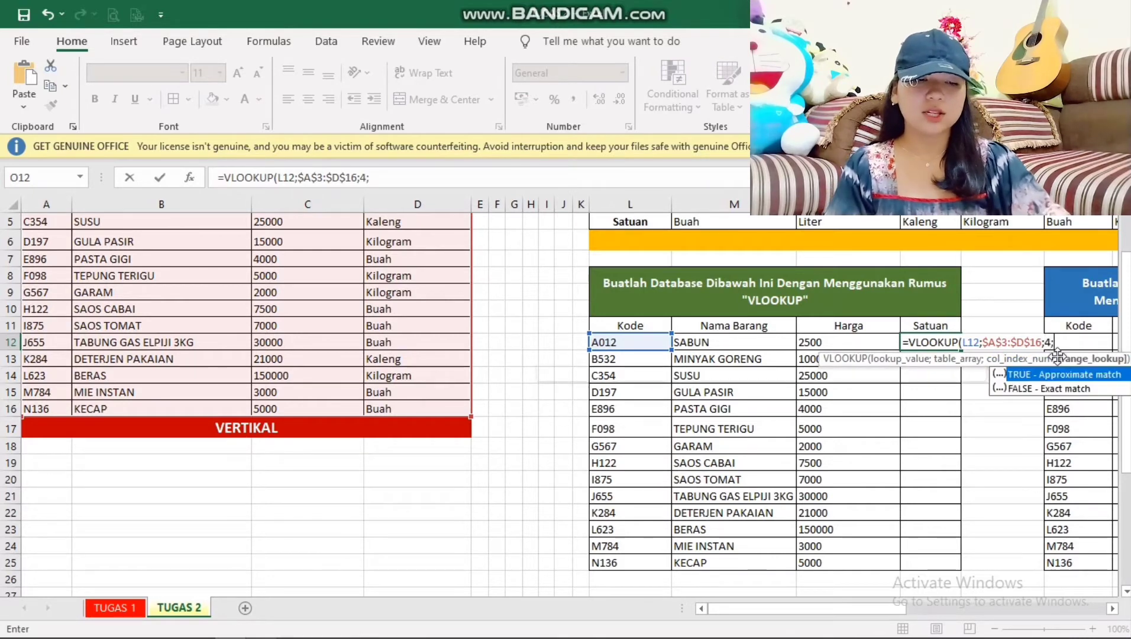
{"action": "double_click", "coordinate": [1075, 389]}
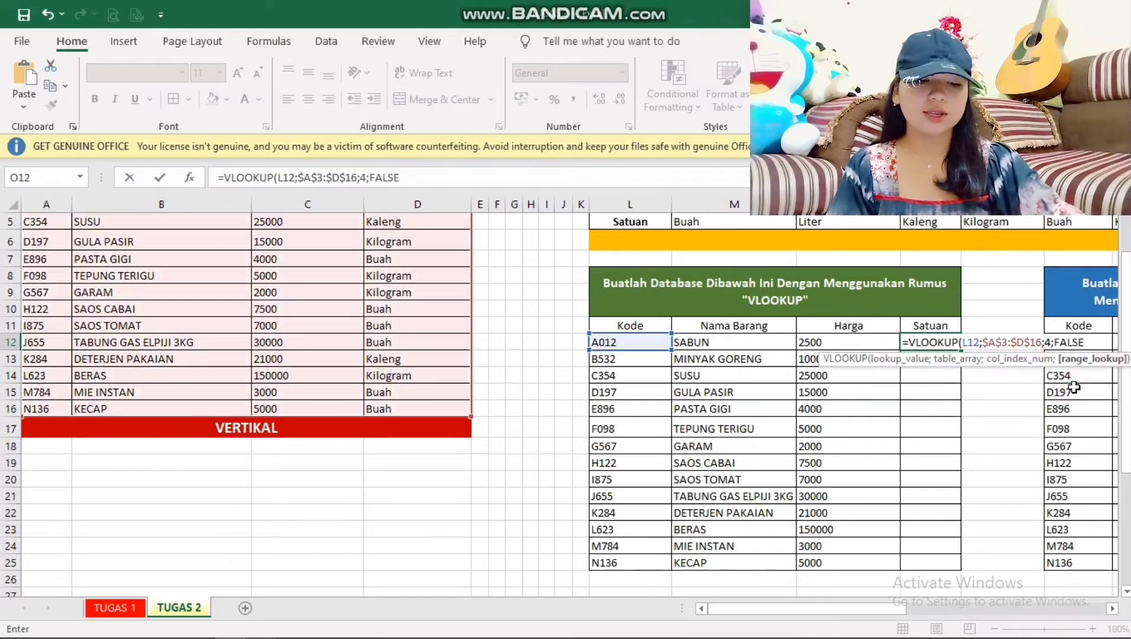
{"action": "type", "text": ")"}
{"action": "key", "text": "Return"}
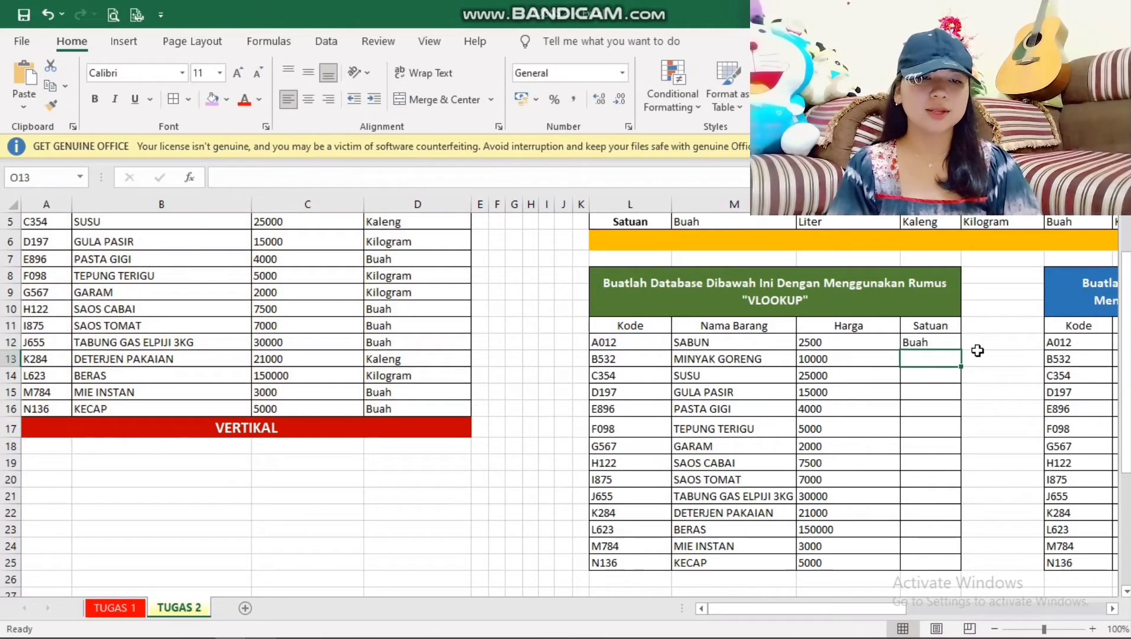
Fill the O12 Satuan formula down to O25.
{"action": "left_click", "coordinate": [947, 343]}
{"action": "left_click_drag", "start_coordinate": [962, 350], "coordinate": [949, 565]}
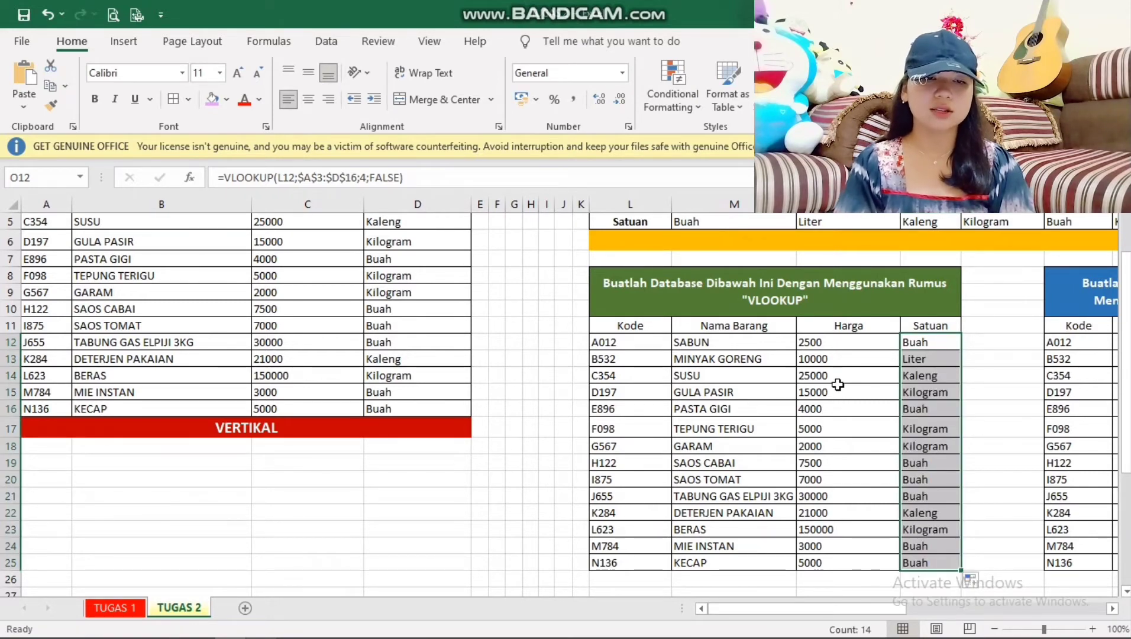
{"action": "left_click", "coordinate": [927, 409]}
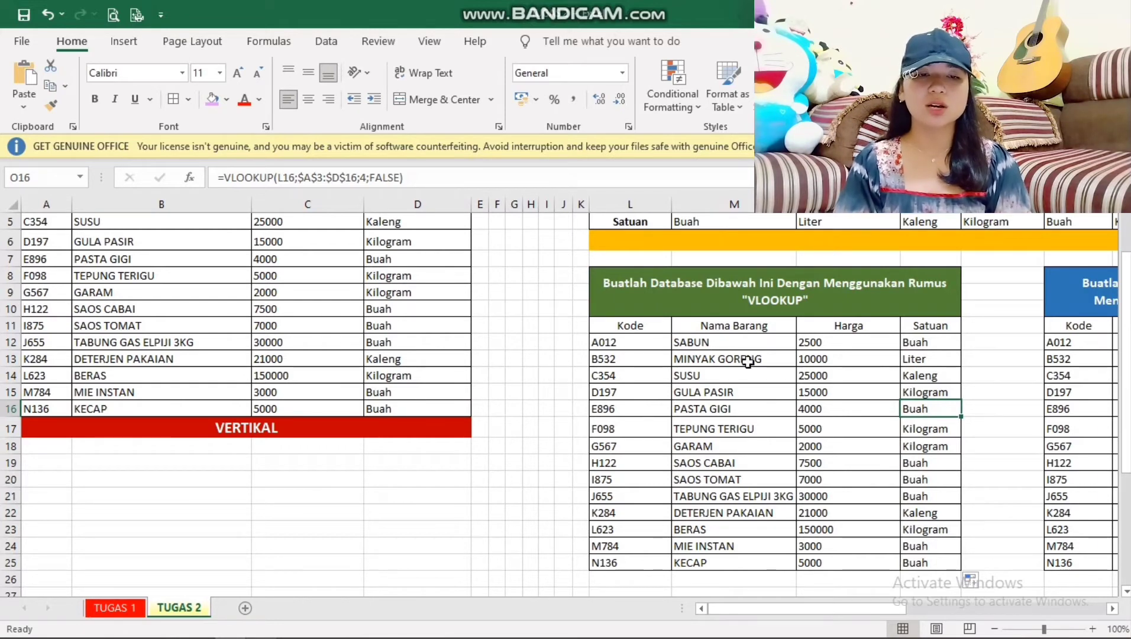
Replace the Kode in L15 with A012 and check that row's Nama Barang and Harga lookups.
{"action": "left_click", "coordinate": [629, 390]}
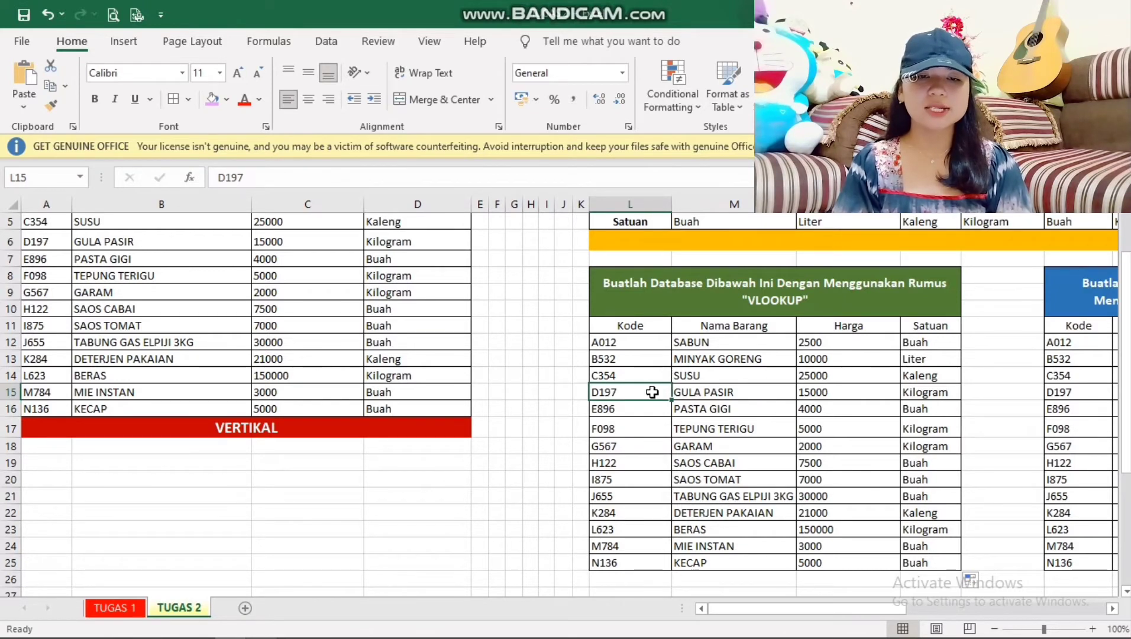
{"action": "key", "text": "BackSpace"}
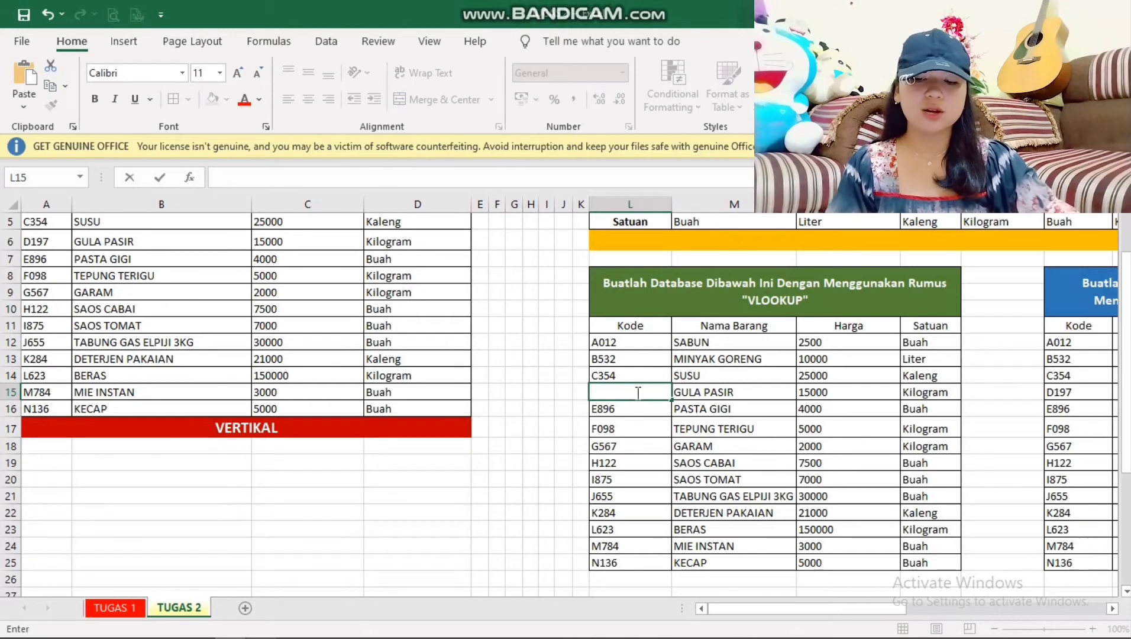
{"action": "type", "text": "A012"}
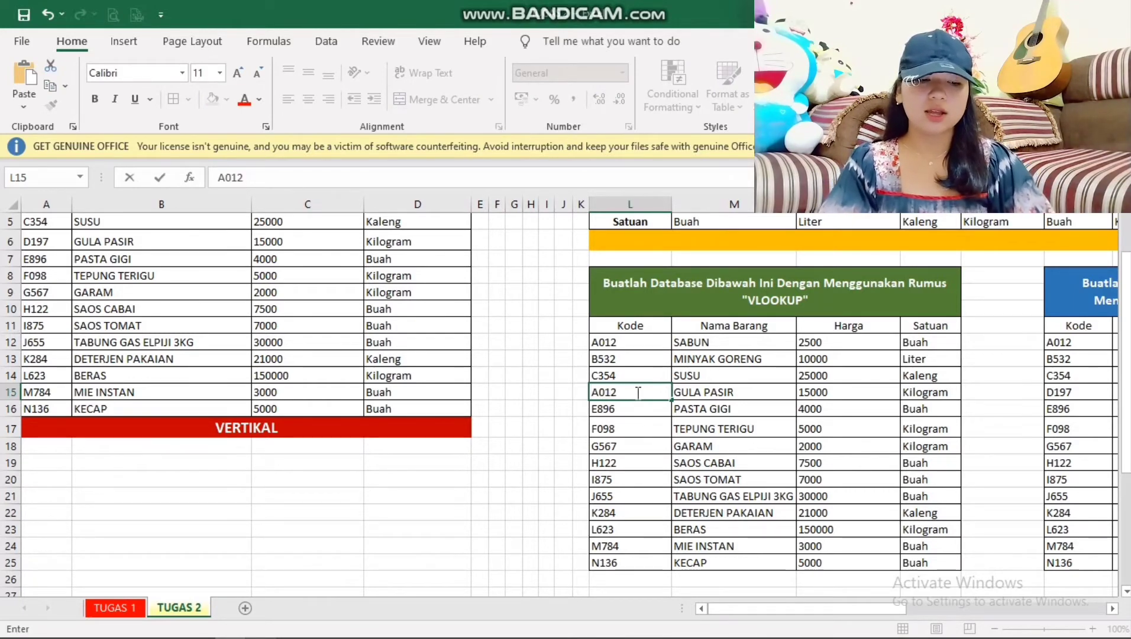
{"action": "key", "text": "Return"}
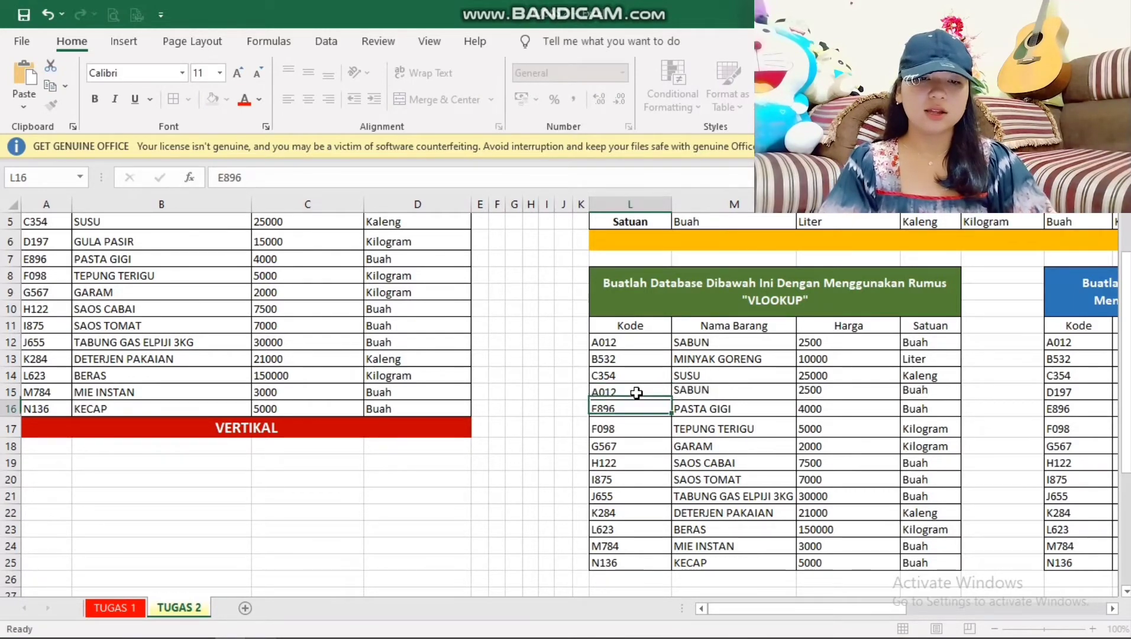
{"action": "left_click", "coordinate": [688, 393]}
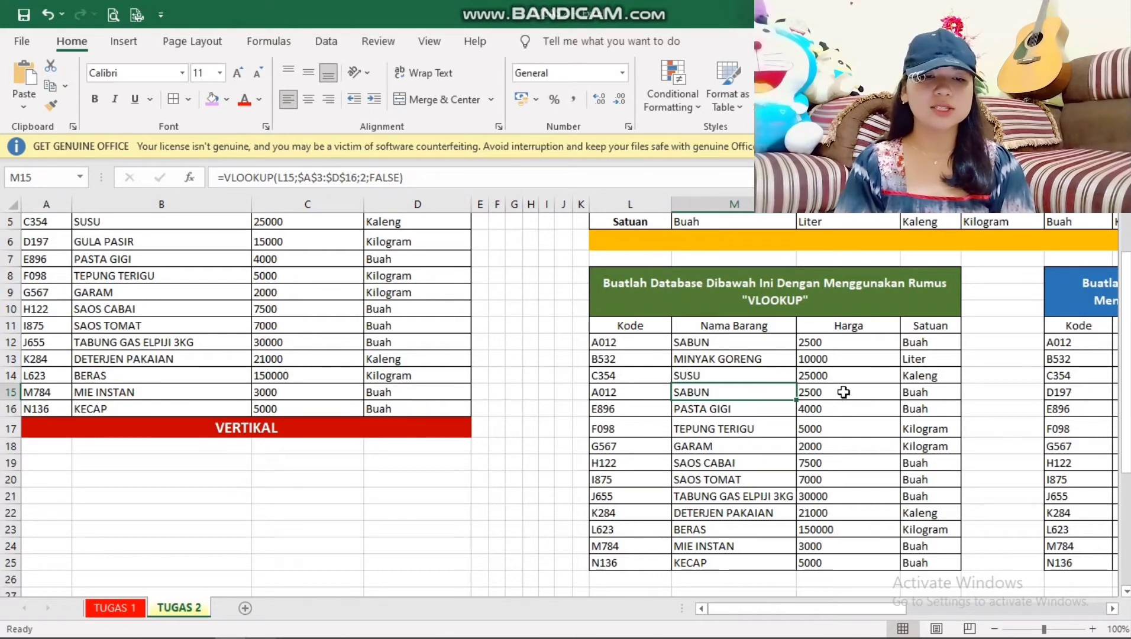
{"action": "left_click", "coordinate": [844, 393]}
Start an HLOOKUP formula in R12, the first Nama Barang cell of the HLOOKUP database, with Q12 as the lookup value.
{"action": "left_click_drag", "start_coordinate": [882, 608], "coordinate": [1020, 608]}
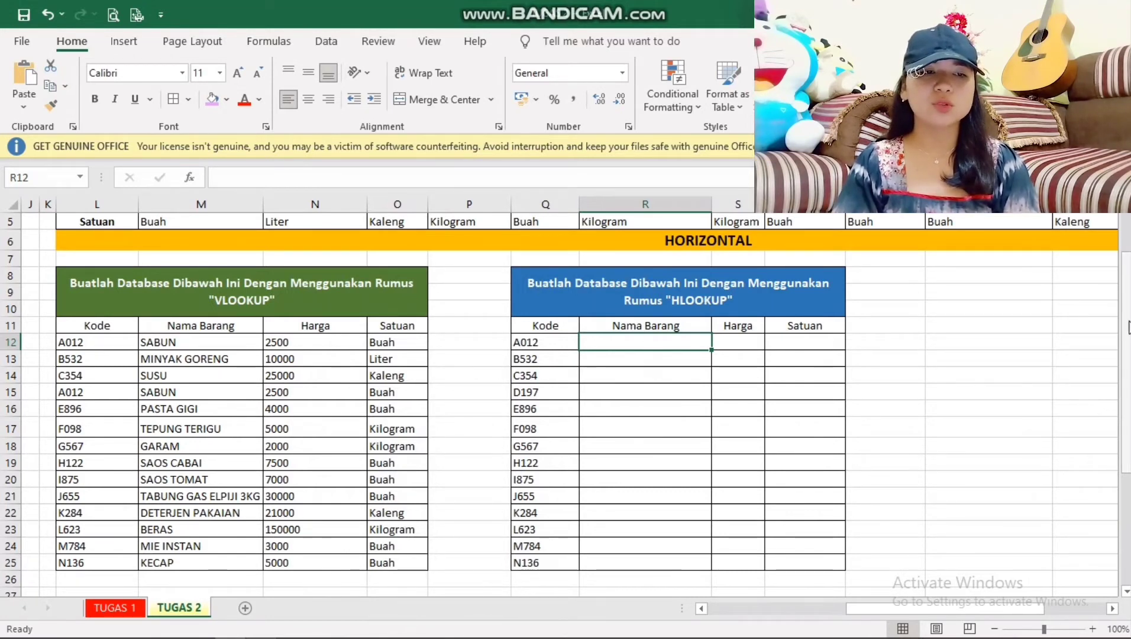
{"action": "left_click_drag", "start_coordinate": [1128, 328], "coordinate": [1128, 281]}
{"action": "left_click_drag", "start_coordinate": [1128, 273], "coordinate": [1128, 272]}
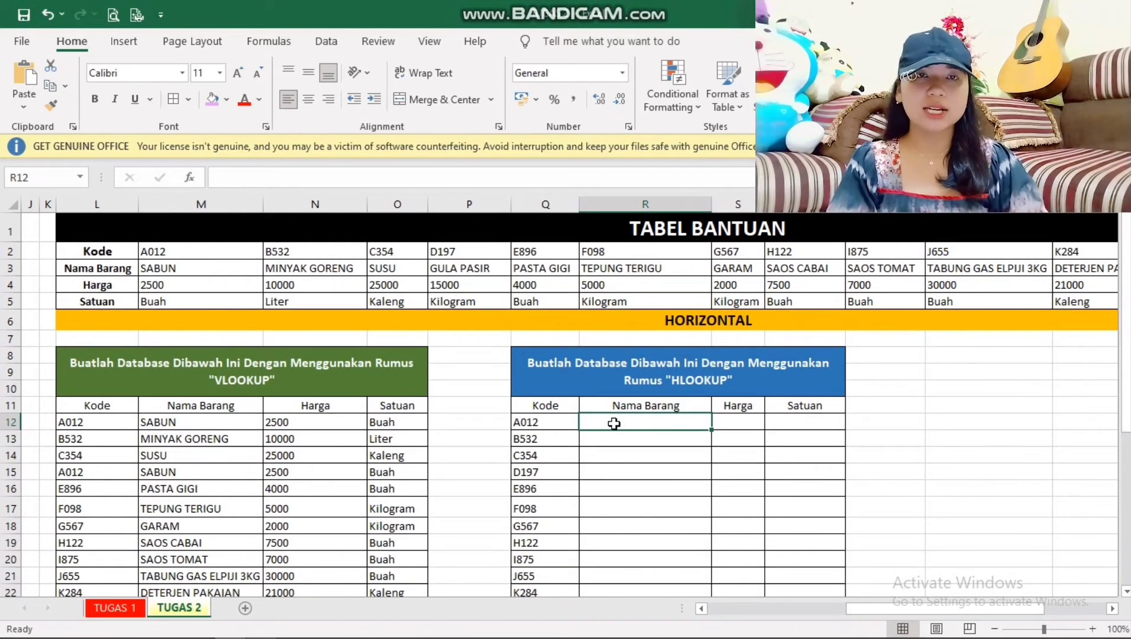
{"action": "type", "text": "="}
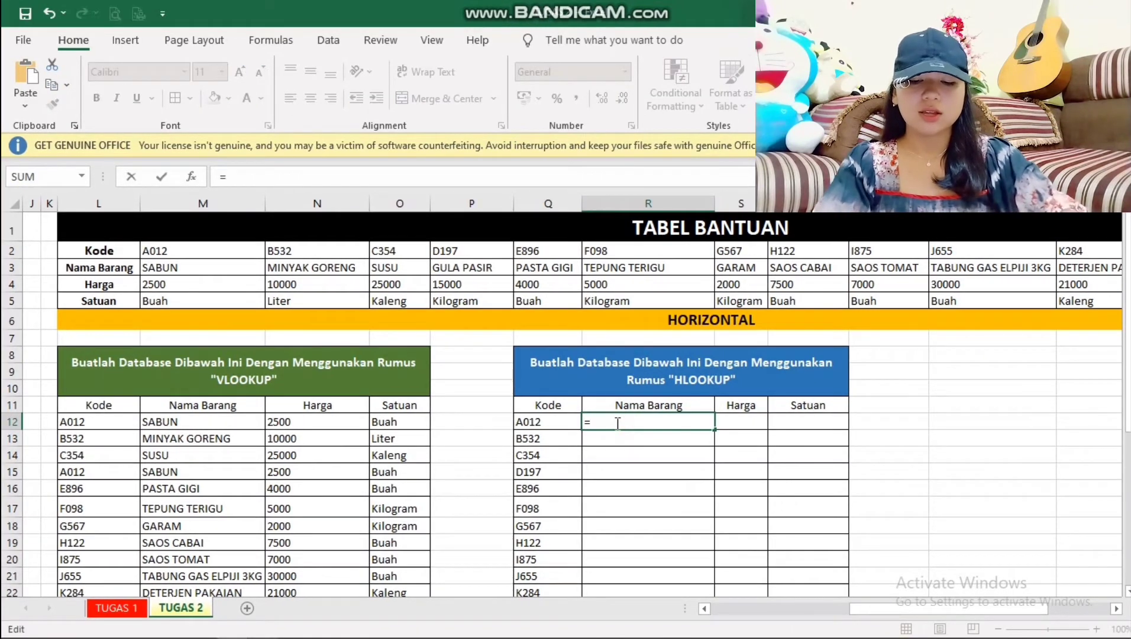
{"action": "type", "text": "HLO"}
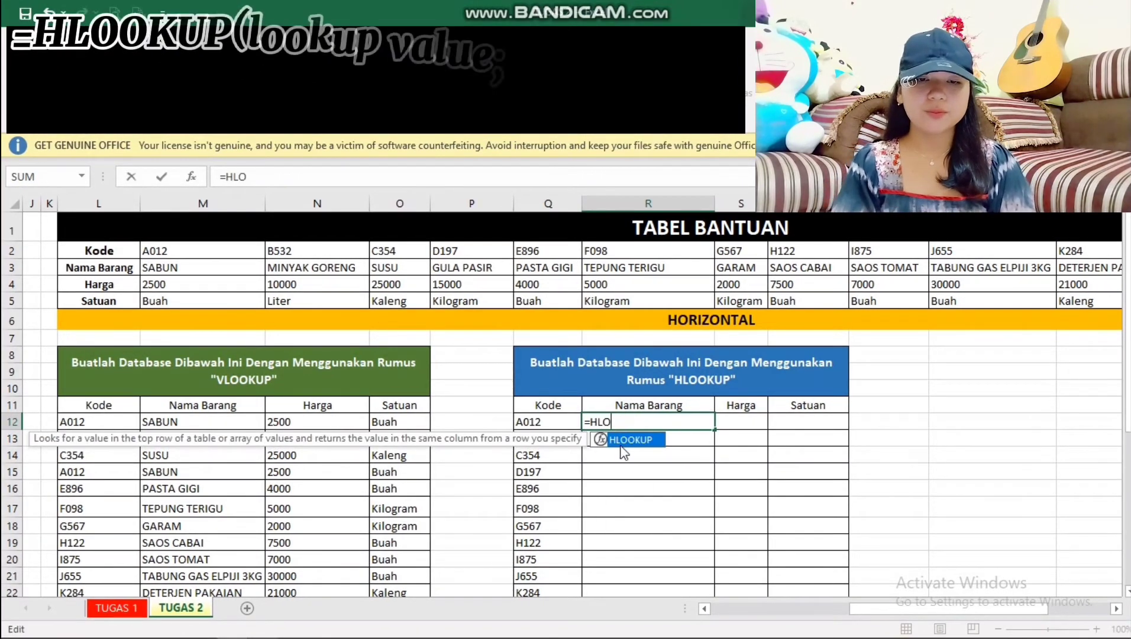
{"action": "double_click", "coordinate": [622, 444]}
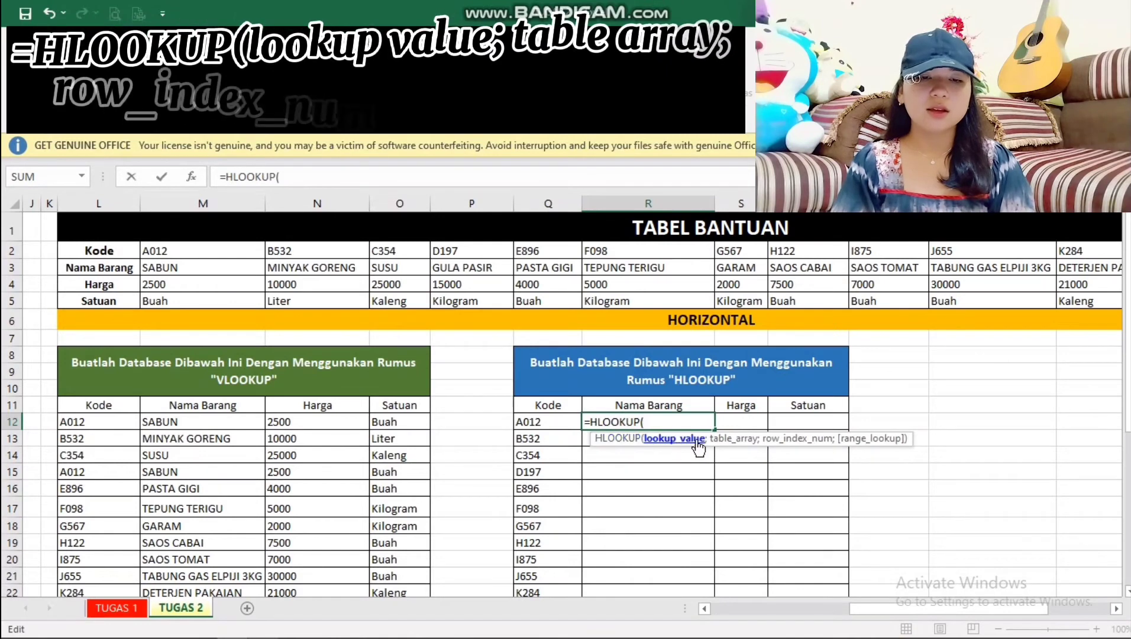
{"action": "left_click", "coordinate": [559, 421]}
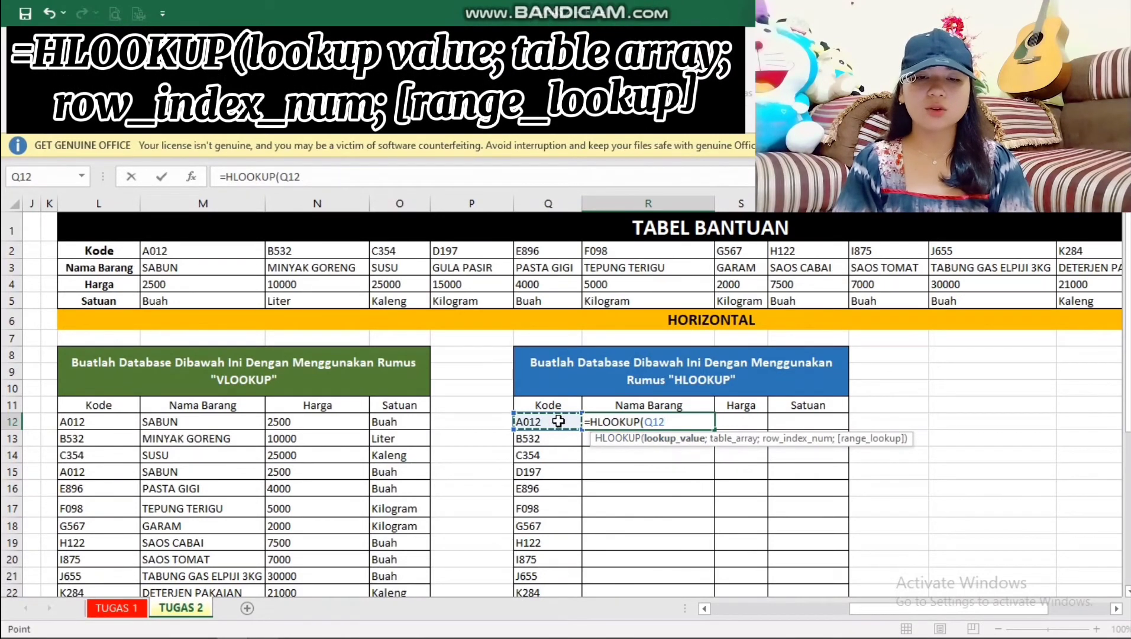
{"action": "type", "text": ";"}
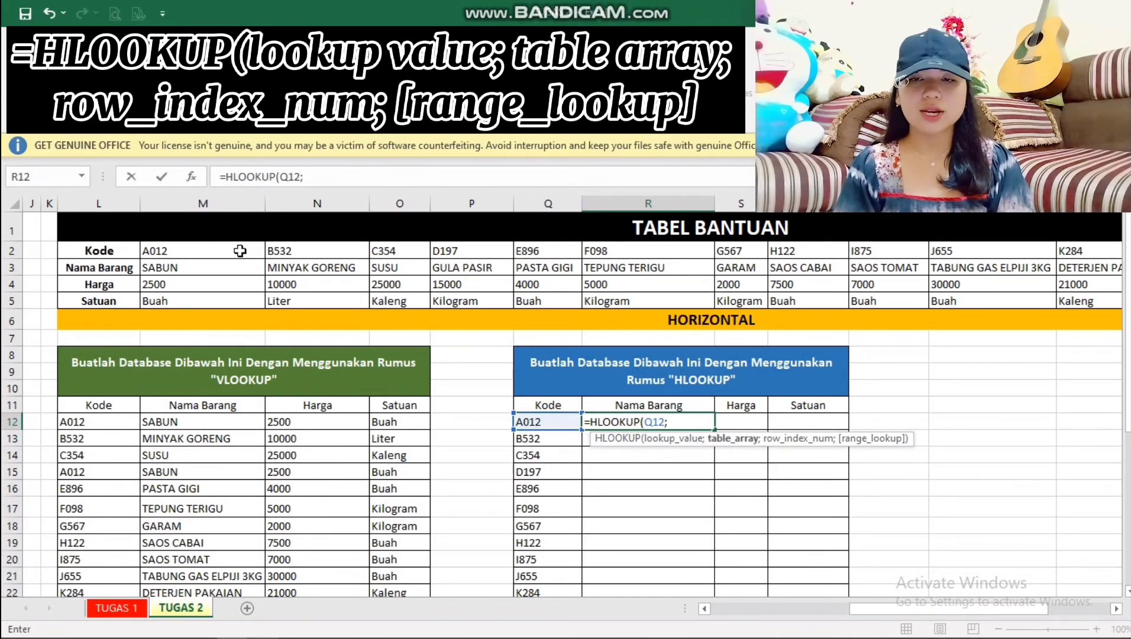
Give the R12 HLOOKUP formula the table array M2:Z5, row index 2 and exact match FALSE, and close the parenthesis.
{"action": "left_click_drag", "start_coordinate": [240, 250], "coordinate": [820, 302]}
{"action": "left_click_drag", "start_coordinate": [939, 317], "coordinate": [1082, 302]}
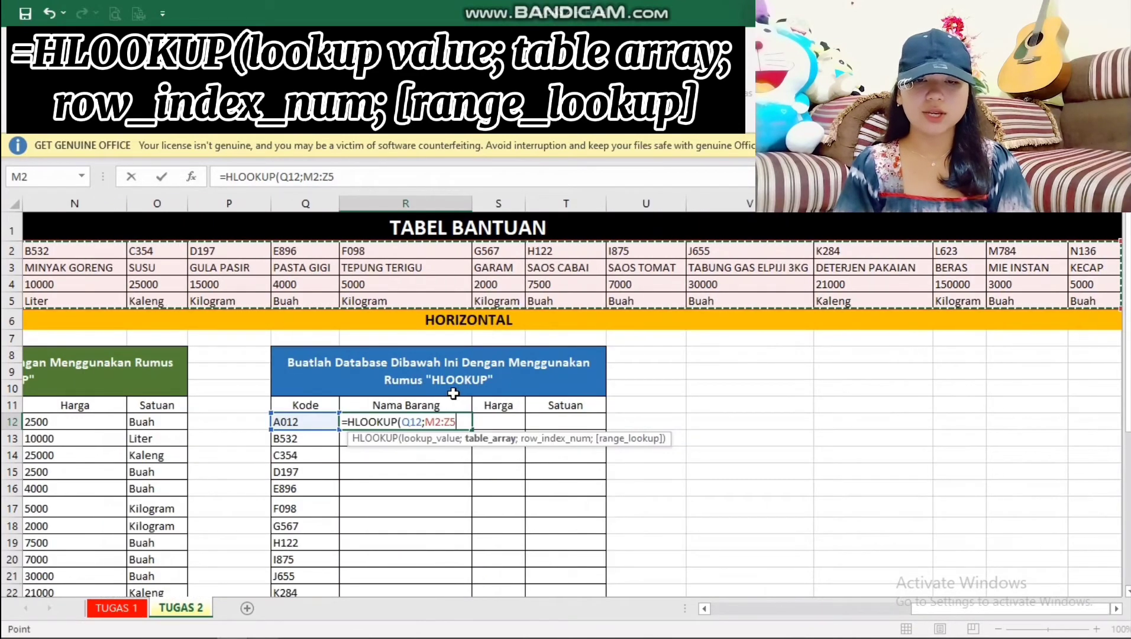
{"action": "type", "text": ";"}
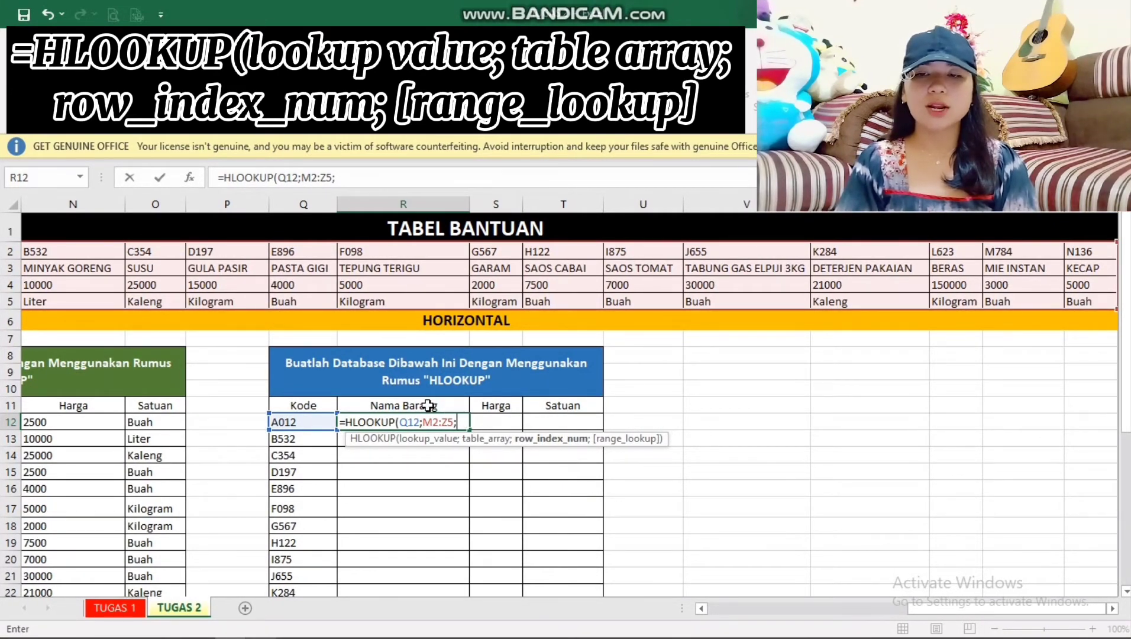
{"action": "left_click_drag", "start_coordinate": [924, 608], "coordinate": [874, 606]}
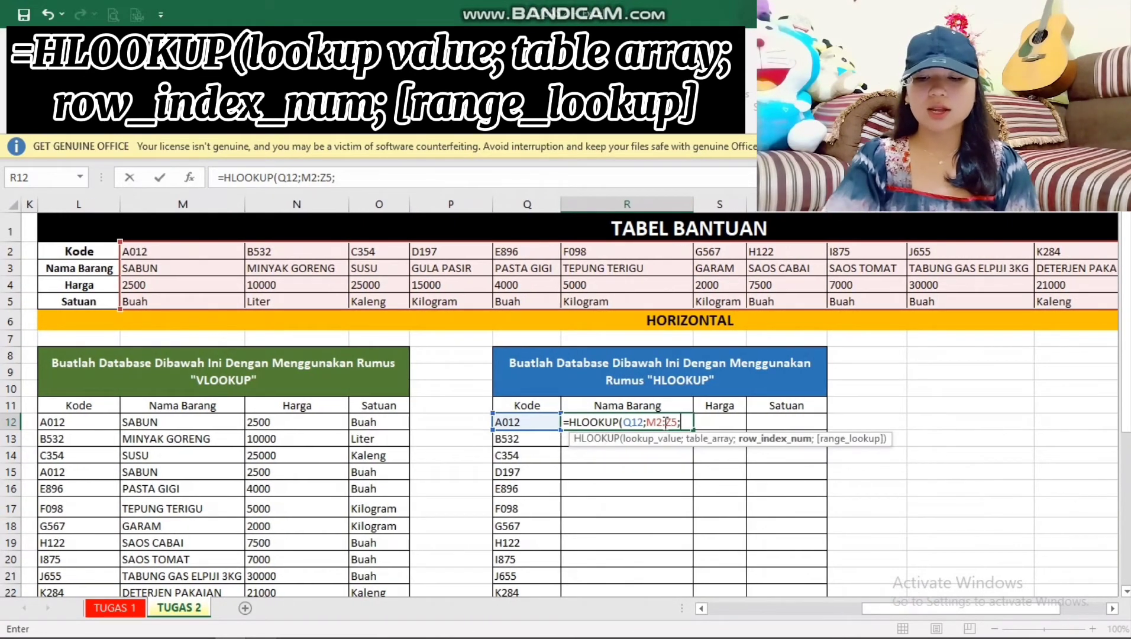
{"action": "type", "text": ";"}
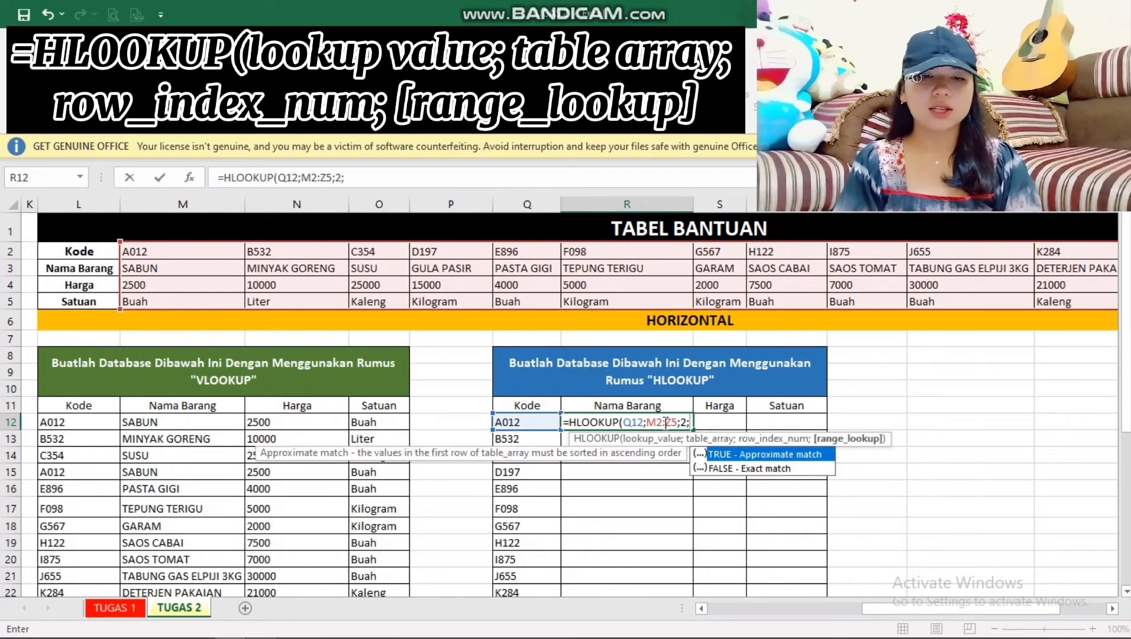
{"action": "double_click", "coordinate": [726, 469]}
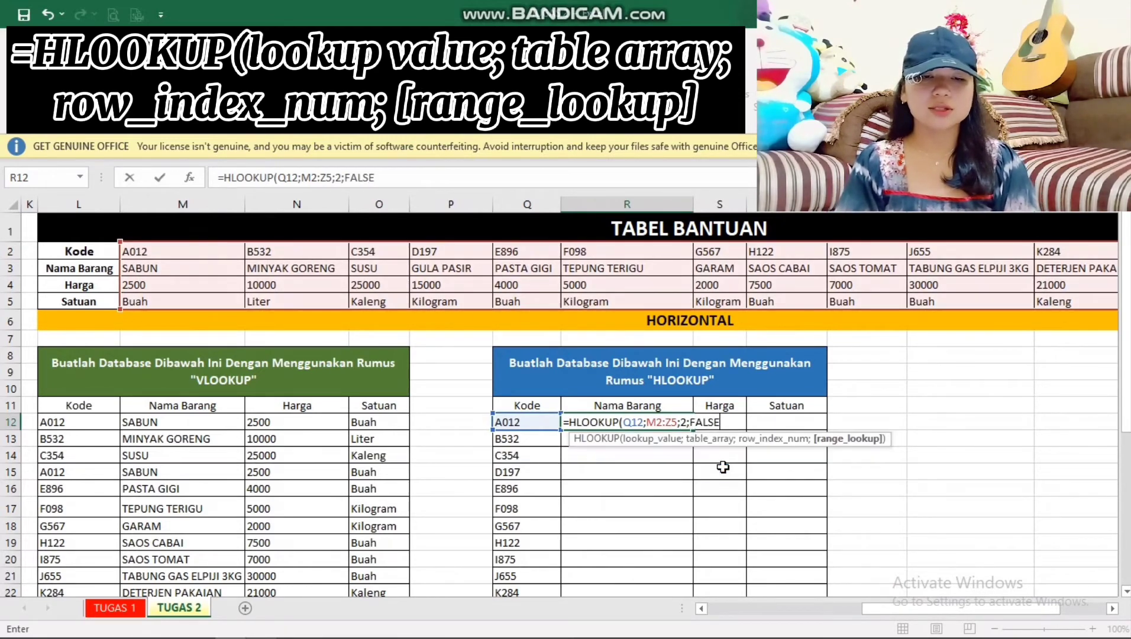
{"action": "type", "text": ")"}
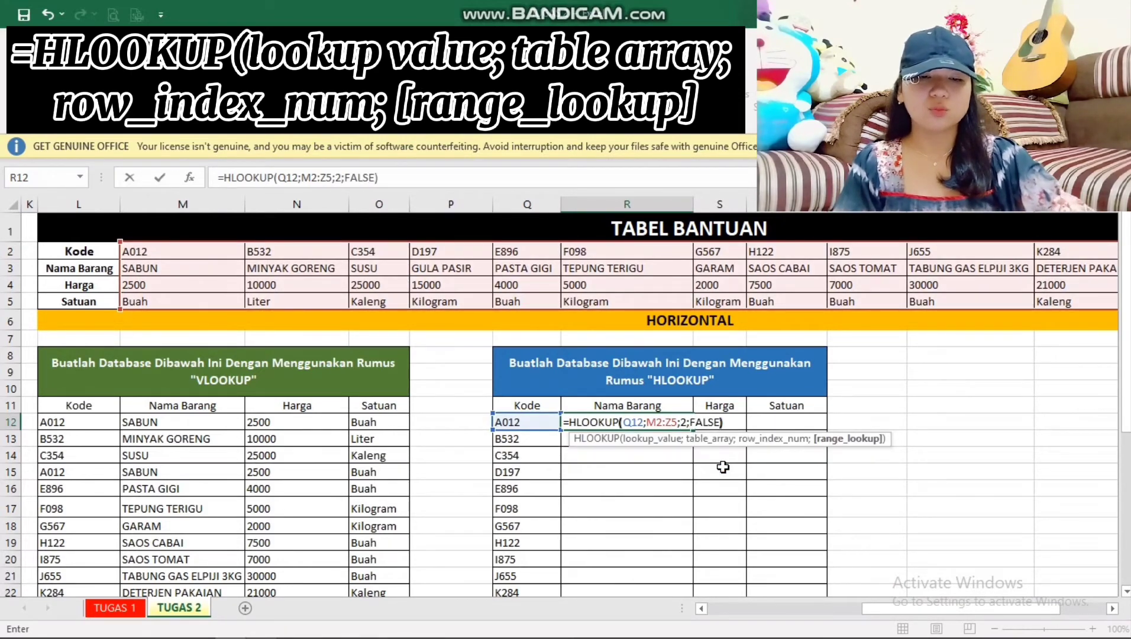
Make the R12 table array absolute as $M$2:$Z$5 and complete the HLOOKUP formula.
{"action": "left_click", "coordinate": [676, 422]}
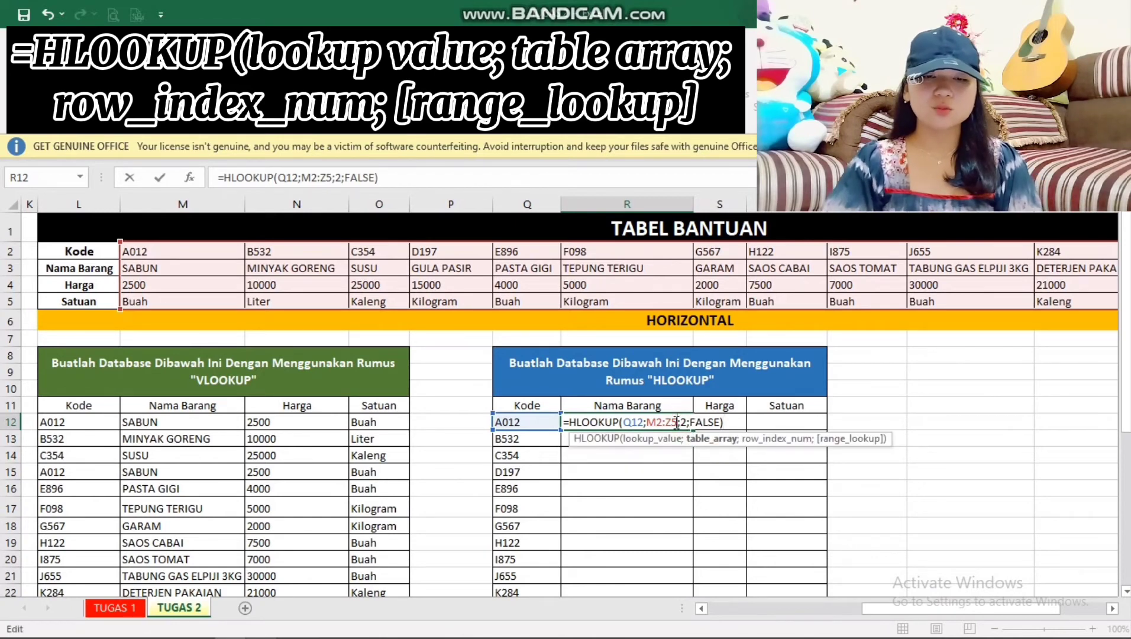
{"action": "key", "text": "shift+Left"}
{"action": "key", "text": "shift+Left"}
{"action": "key", "text": "shift+Left"}
{"action": "key", "text": "shift+Left"}
{"action": "key", "text": "shift+Left"}
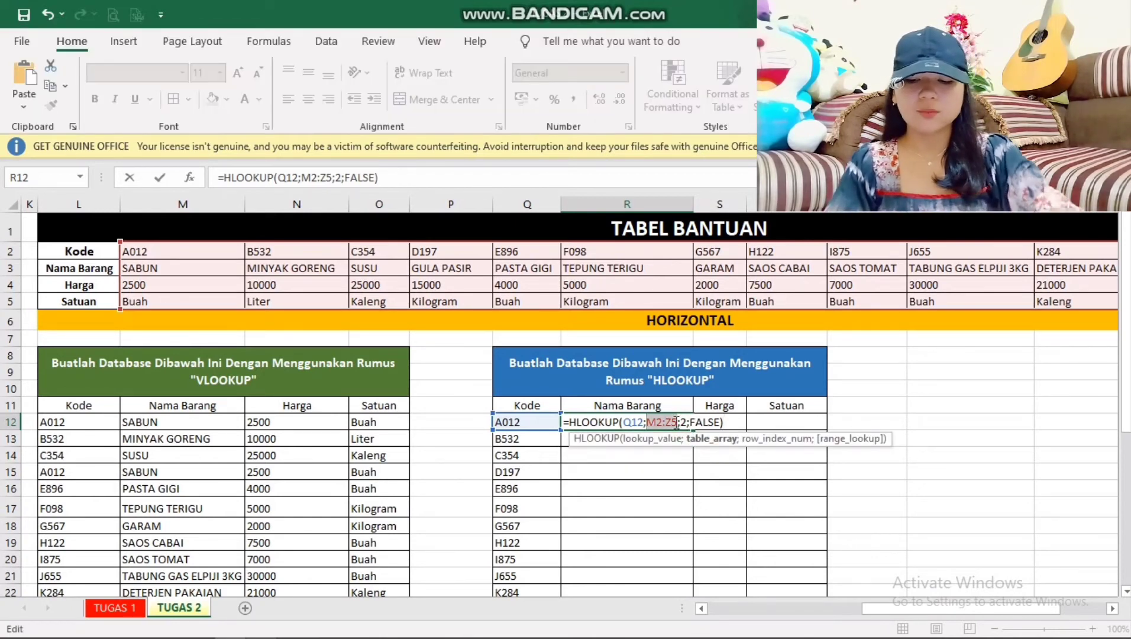
{"action": "key", "text": "F4"}
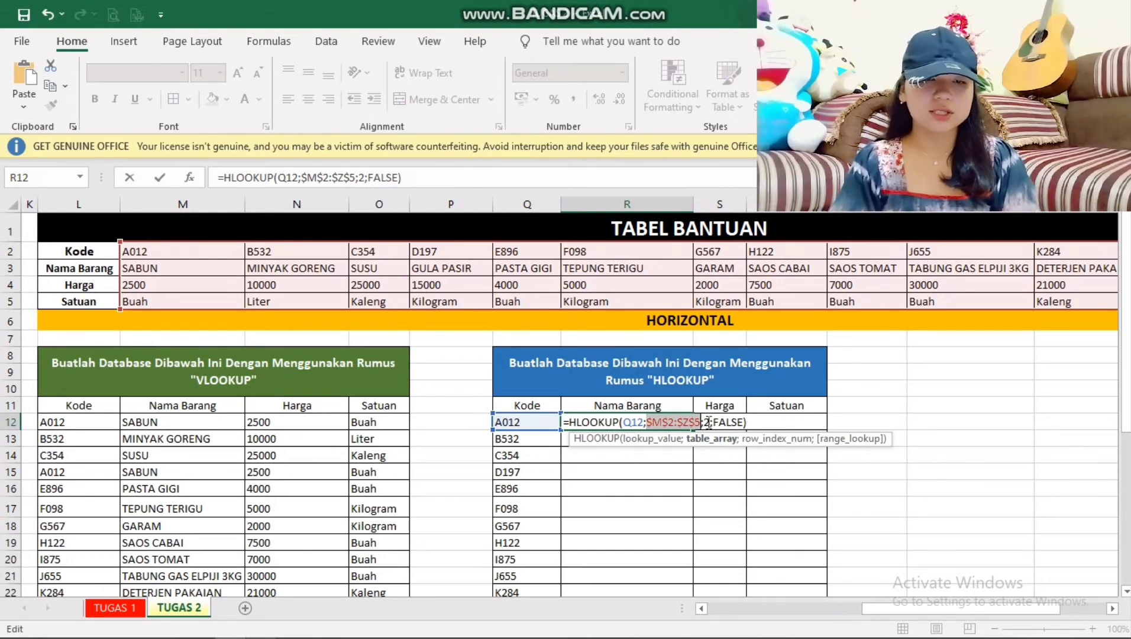
{"action": "left_click", "coordinate": [758, 424]}
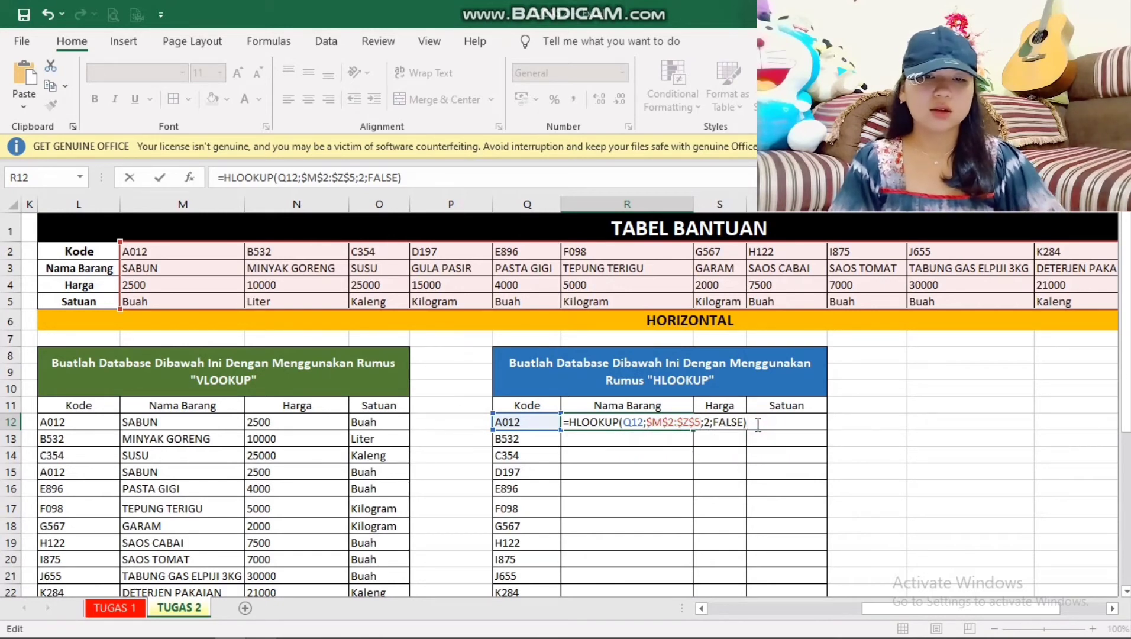
{"action": "key", "text": "Return"}
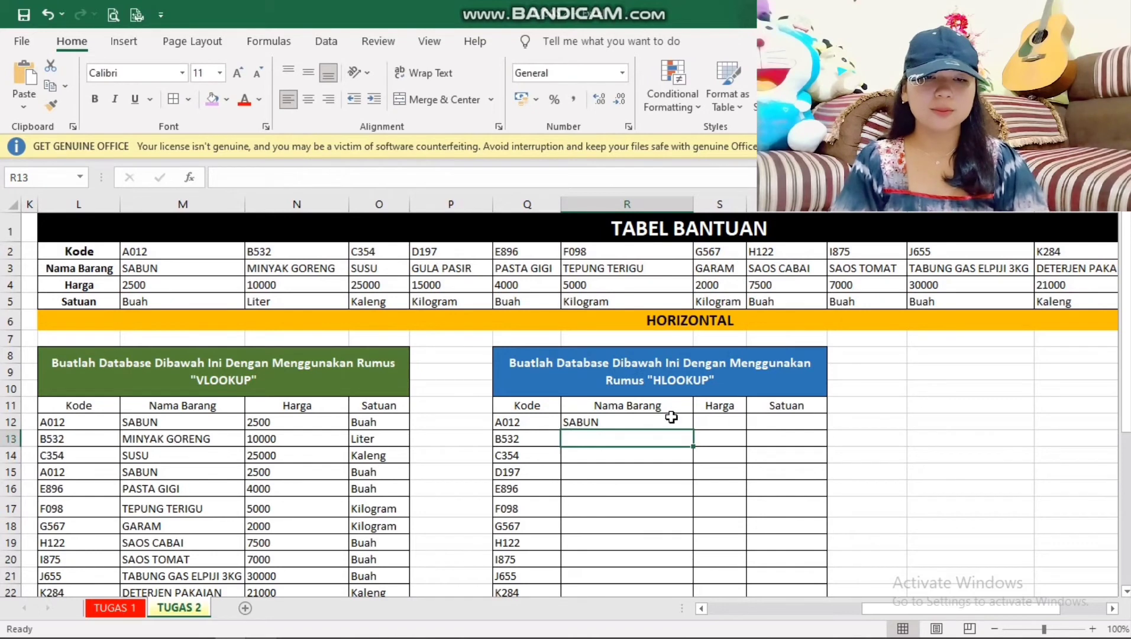
Copy the R12 HLOOKUP formula down the Nama Barang column through R25.
{"action": "left_click", "coordinate": [672, 419]}
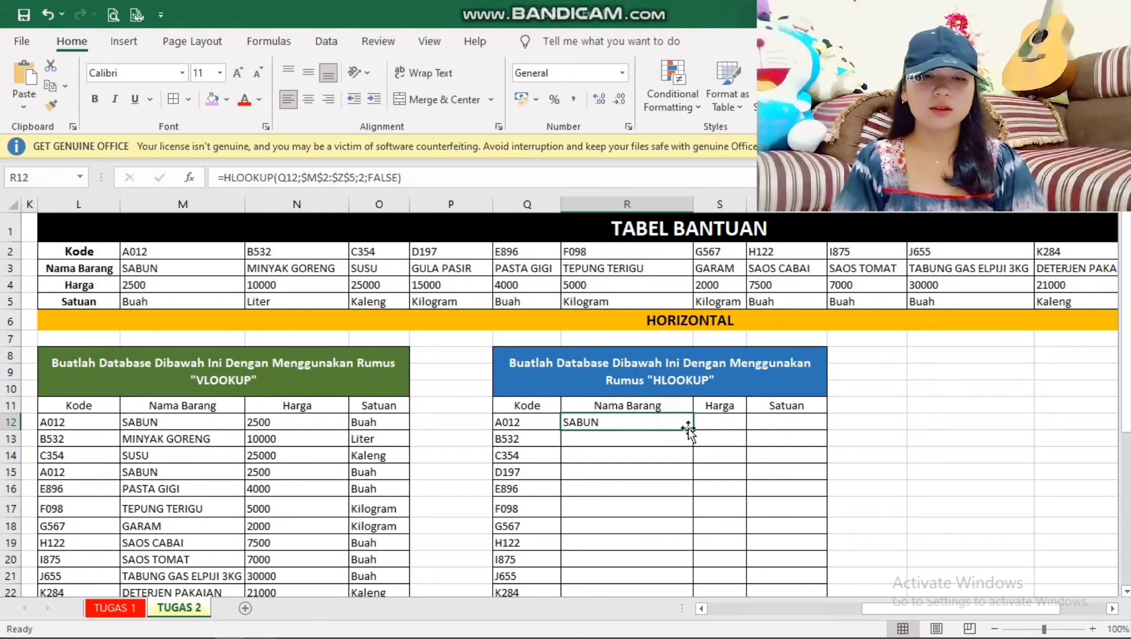
{"action": "left_click_drag", "start_coordinate": [693, 429], "coordinate": [678, 518]}
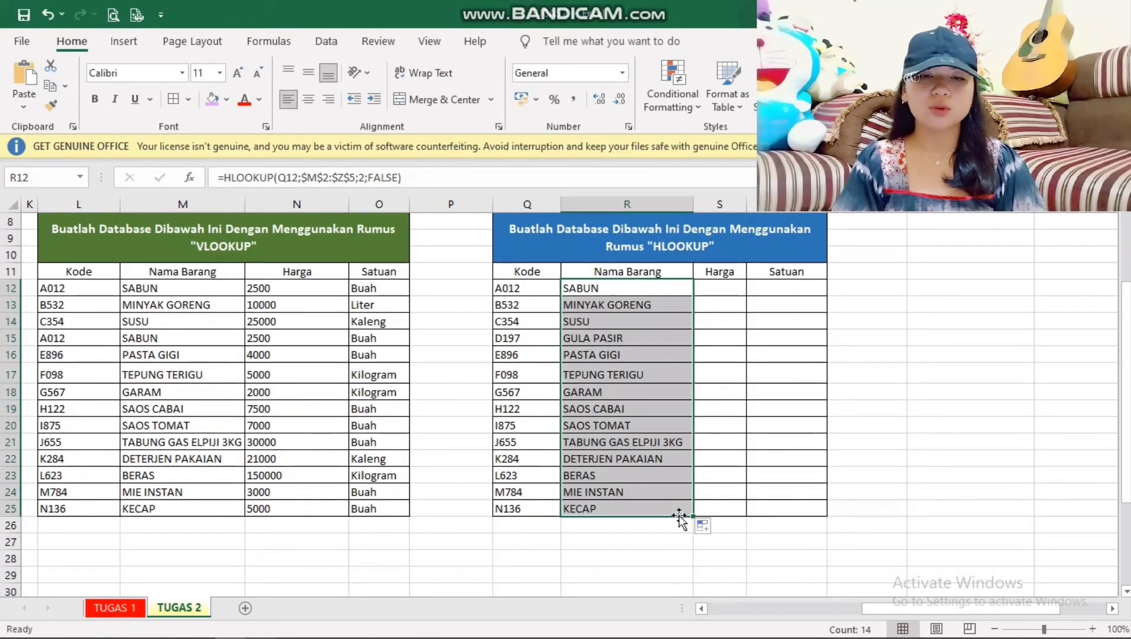
Start an HLOOKUP formula in S12, the first Harga cell of the HLOOKUP database, with Q12 as the lookup value.
{"action": "left_click", "coordinate": [722, 291]}
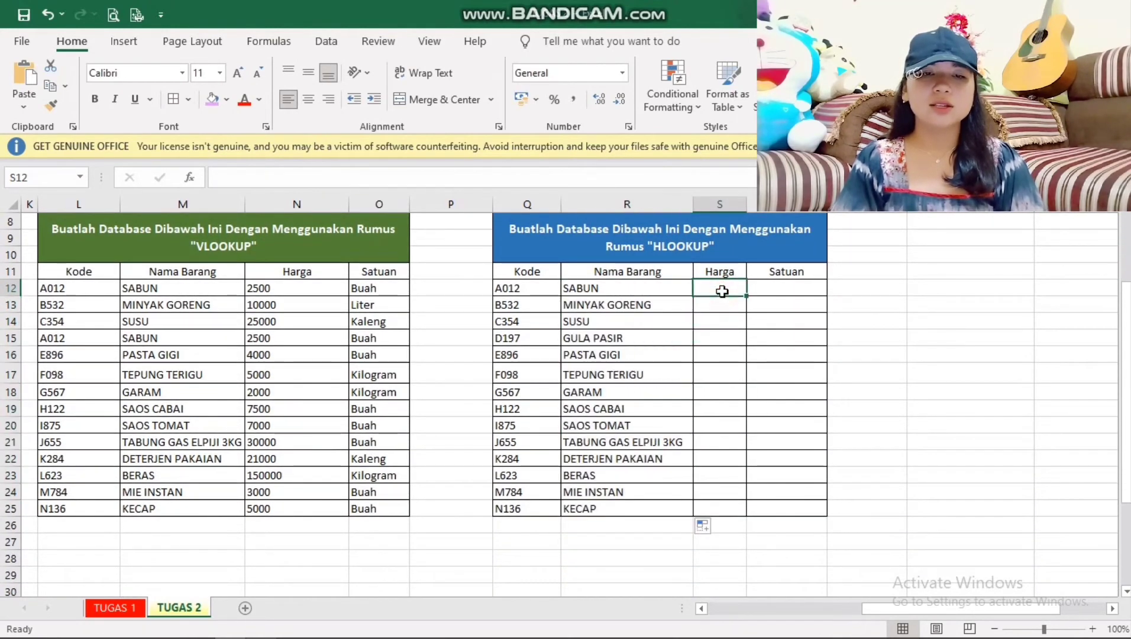
{"action": "type", "text": "="}
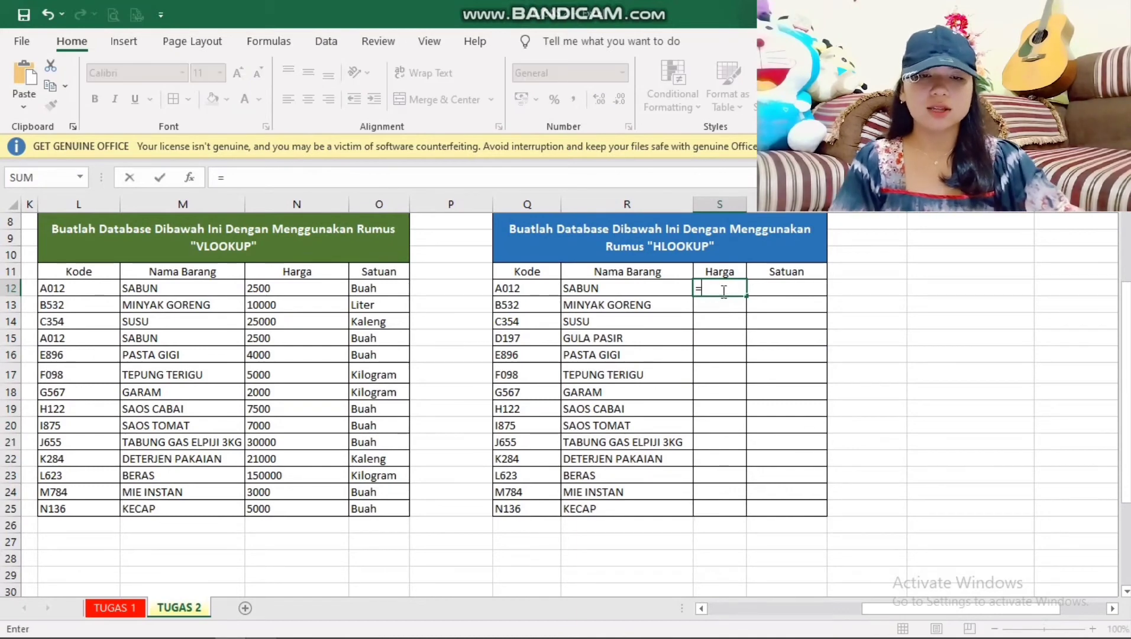
{"action": "type", "text": "HLO"}
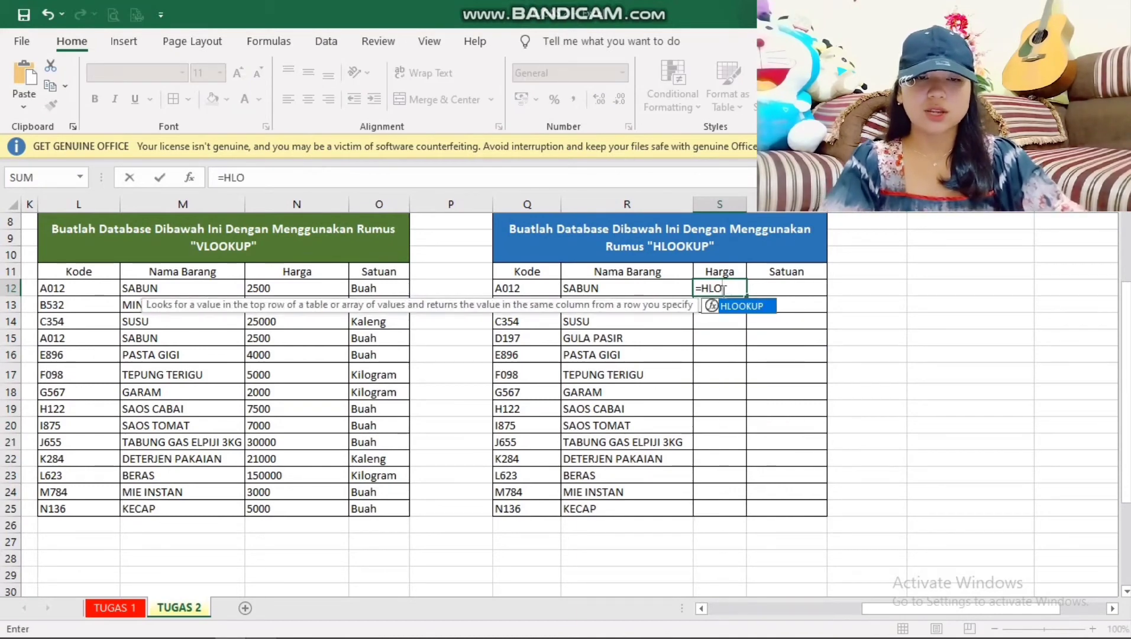
{"action": "double_click", "coordinate": [740, 306]}
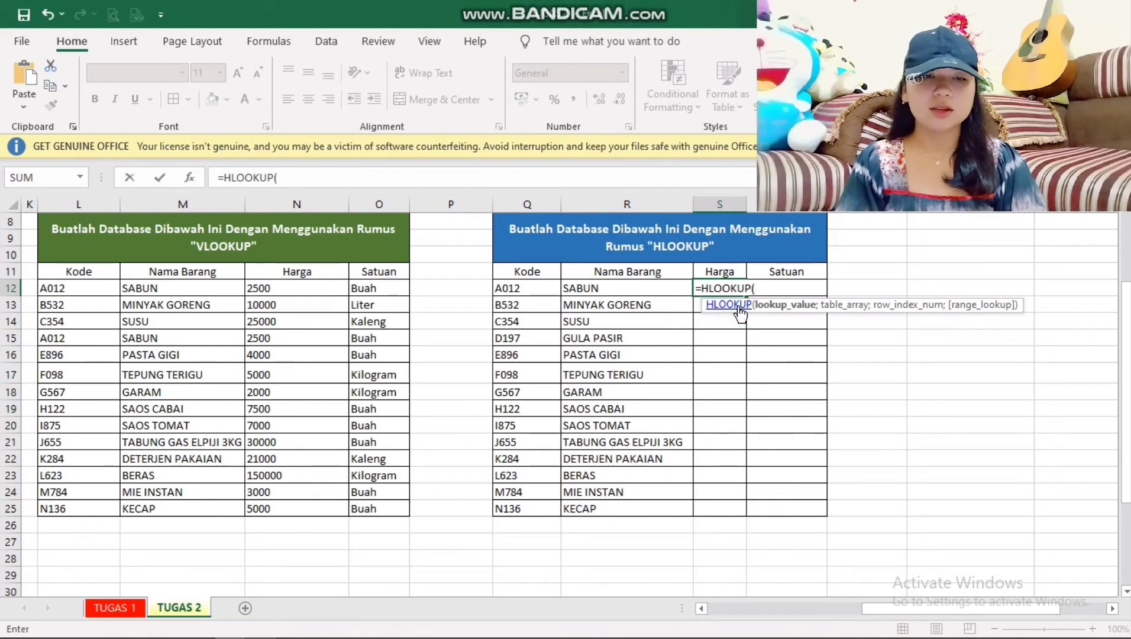
{"action": "left_click", "coordinate": [533, 289]}
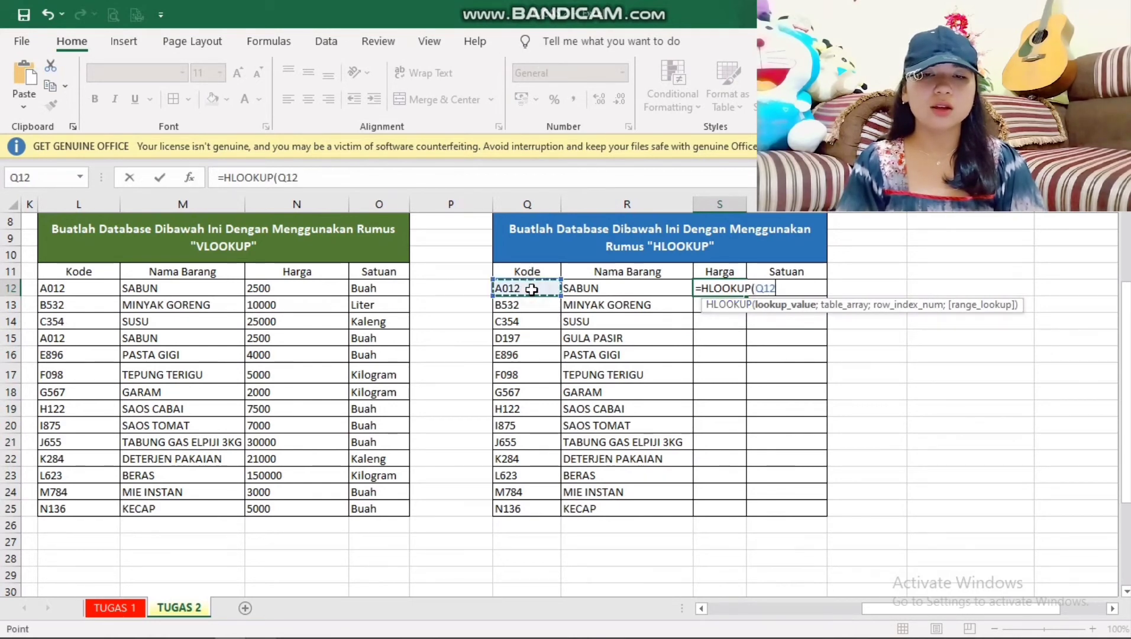
{"action": "type", "text": ";"}
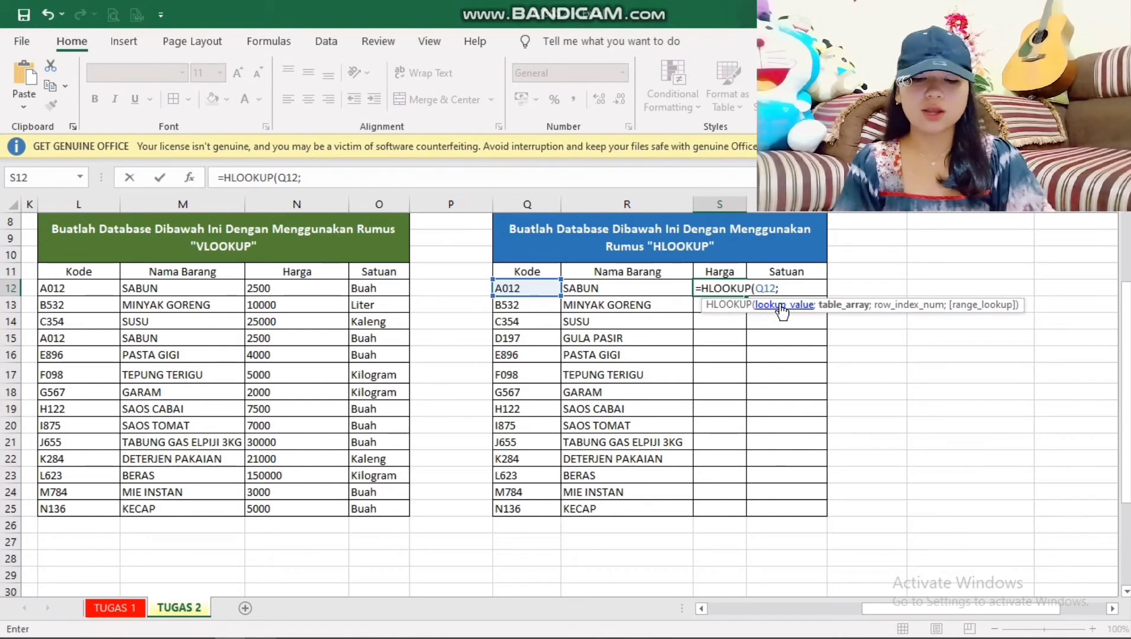
Complete the S12 formula with table array $M$2:$Z$5, row index 3 and exact match FALSE, and fill it down through S25.
{"action": "type", "text": "$M$2:$Z$5;3;"}
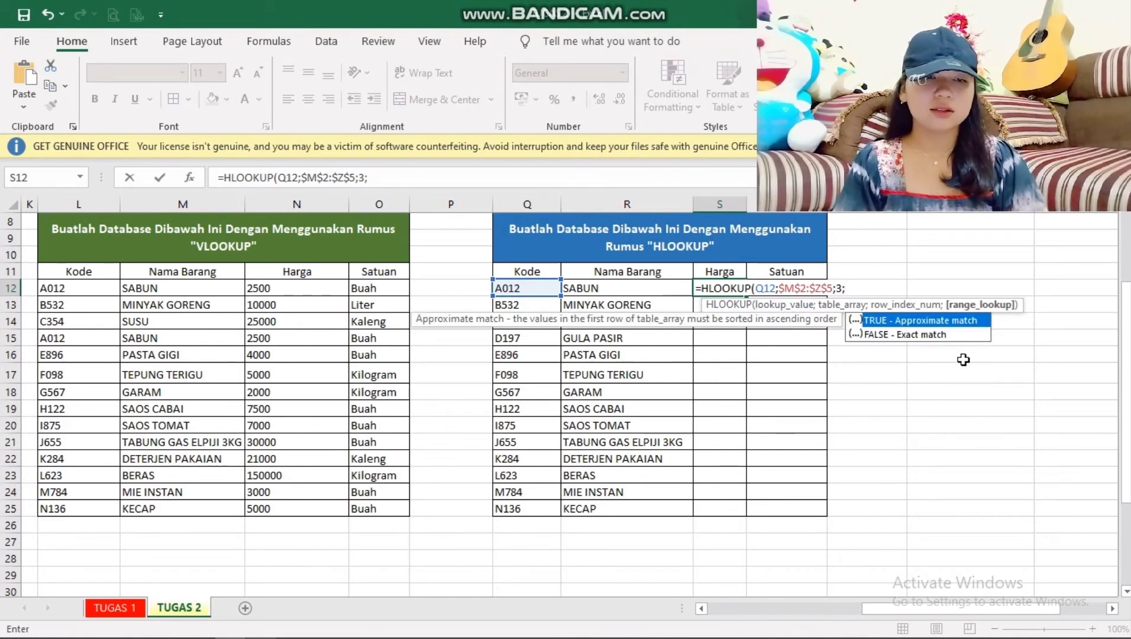
{"action": "double_click", "coordinate": [941, 335]}
{"action": "type", "text": ")"}
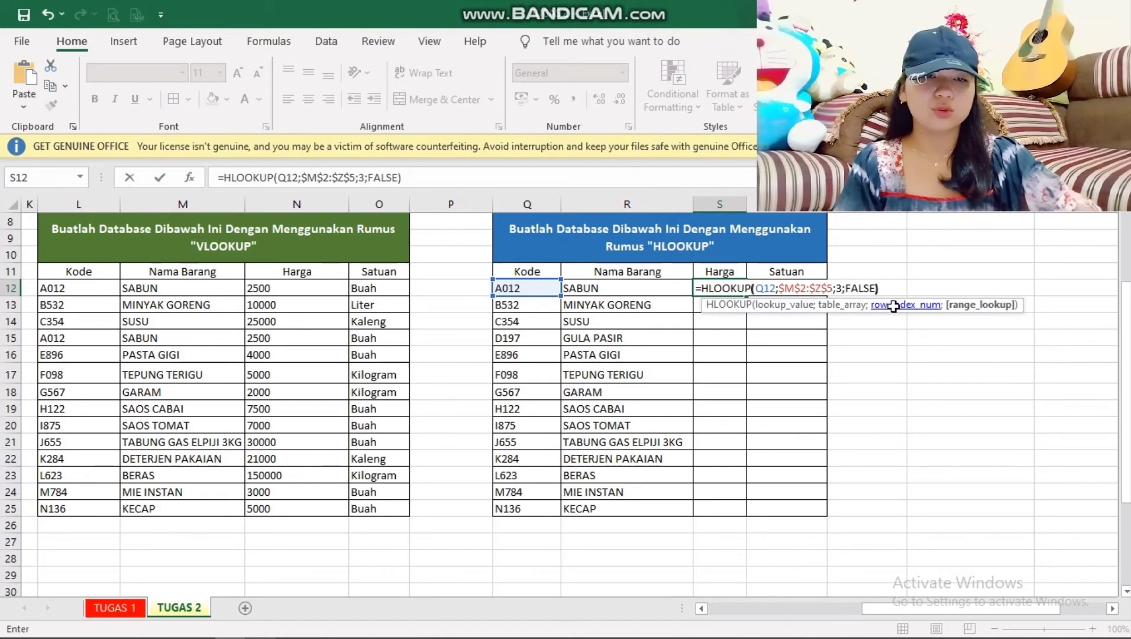
{"action": "key", "text": "Return"}
{"action": "left_click", "coordinate": [731, 287]}
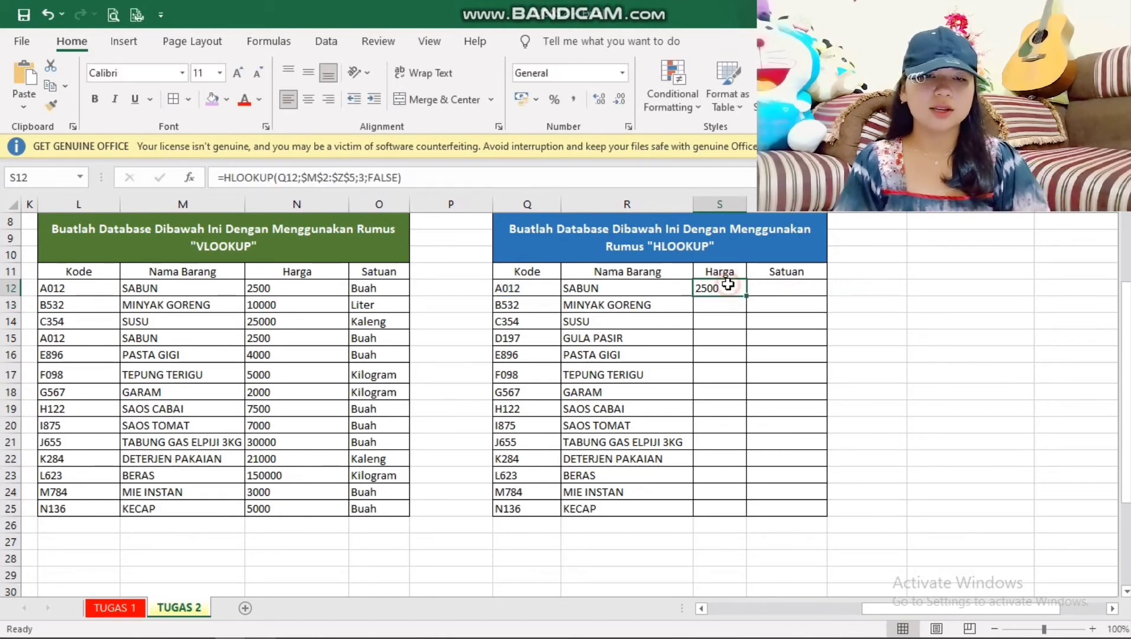
{"action": "left_click_drag", "start_coordinate": [746, 296], "coordinate": [731, 512]}
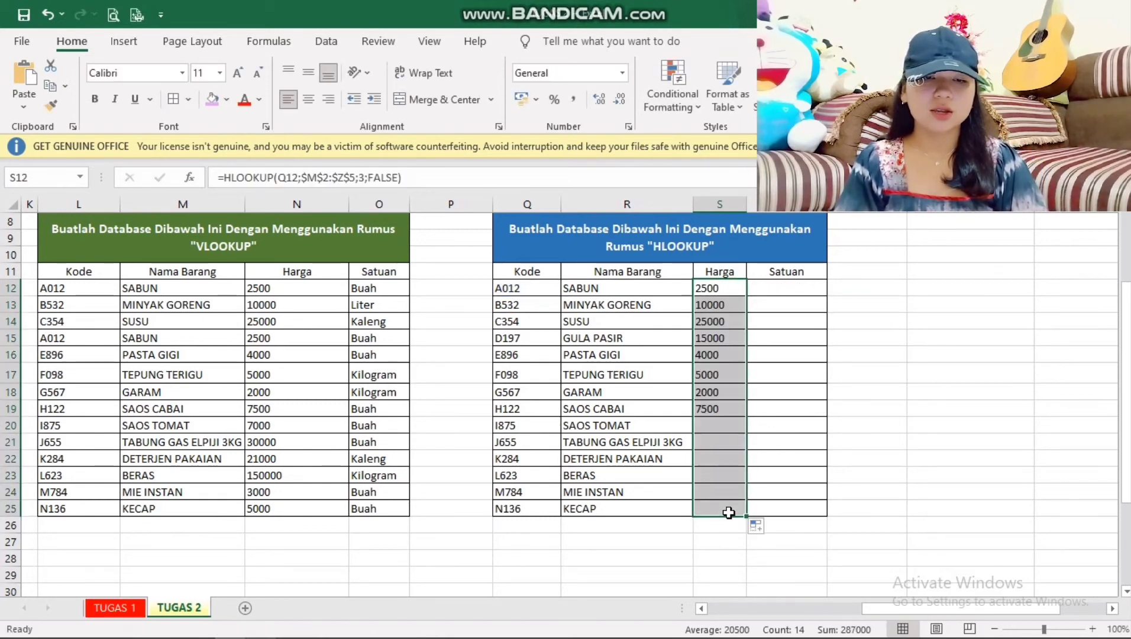
Start an HLOOKUP formula in T12, the first Satuan cell, with lookup value Q12 and table array $M$2:$Z$5.
{"action": "left_click", "coordinate": [775, 287]}
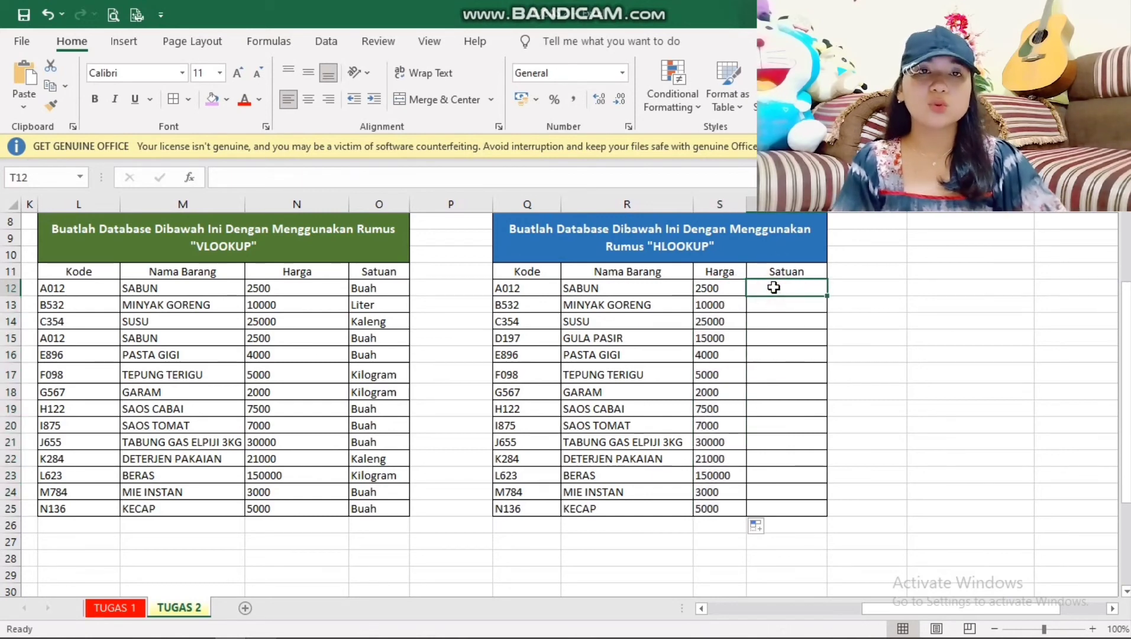
{"action": "type", "text": "=HLO"}
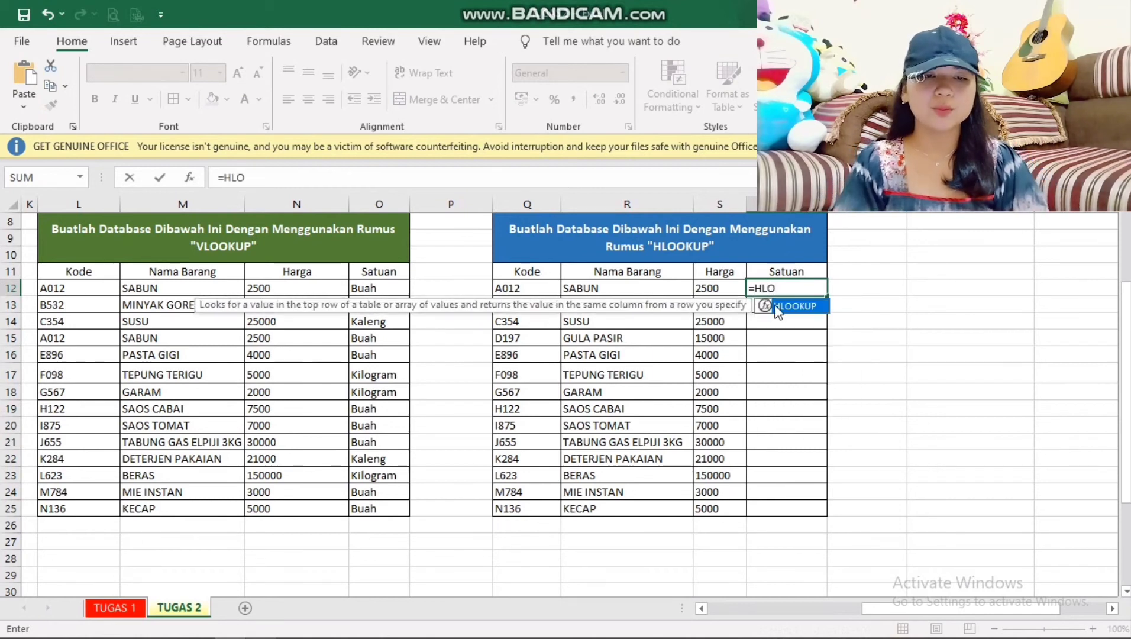
{"action": "double_click", "coordinate": [778, 306]}
{"action": "left_click", "coordinate": [542, 290]}
{"action": "type", "text": ";$M$2:$Z$5"}
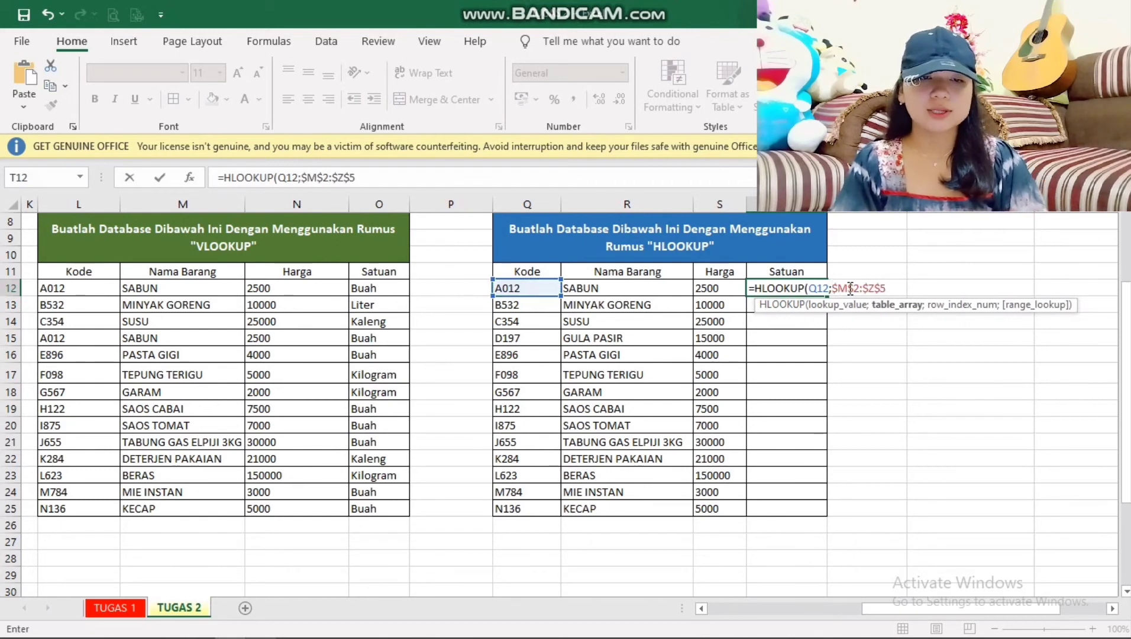
Complete the T12 formula with row index 4 and exact match FALSE, and fill it down the Satuan column through T25.
{"action": "type", "text": ";"}
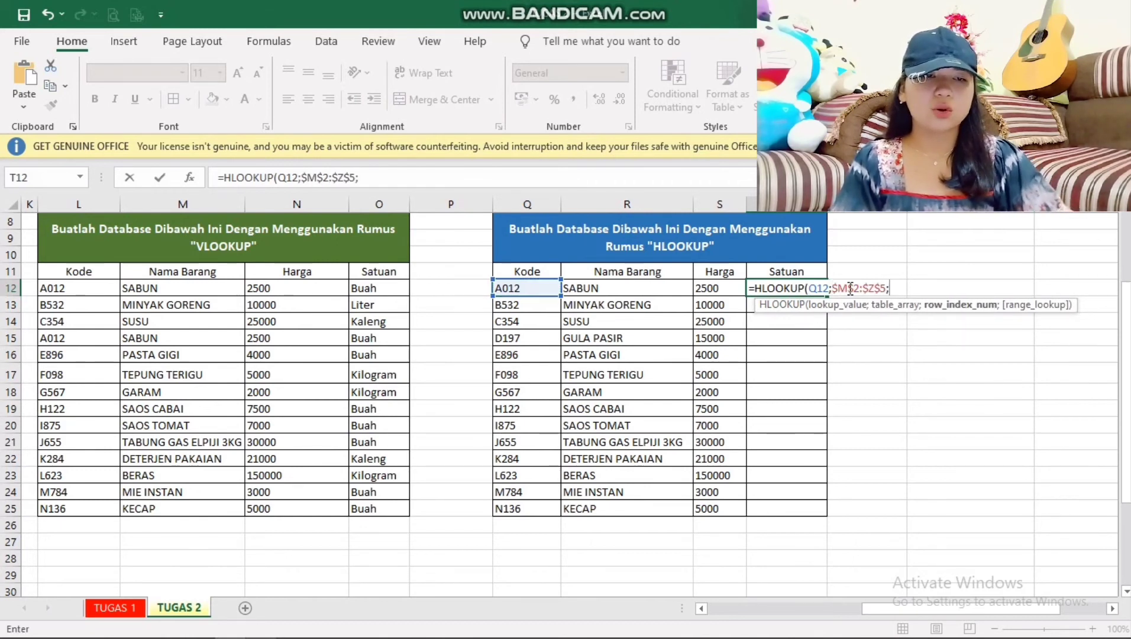
{"action": "type", "text": "4"}
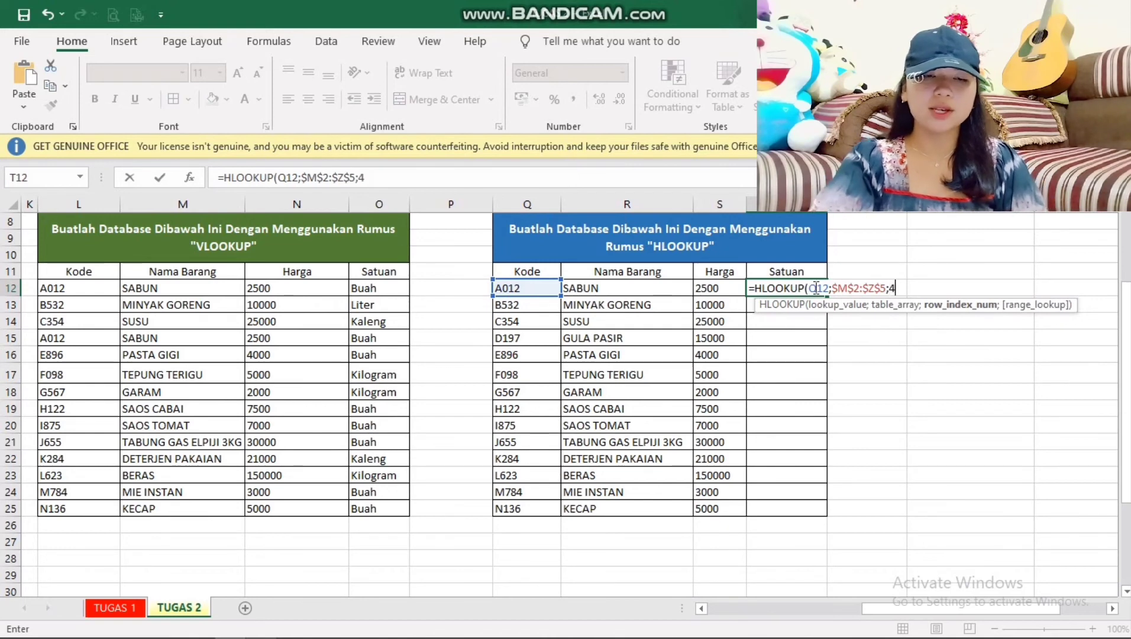
{"action": "type", "text": ";"}
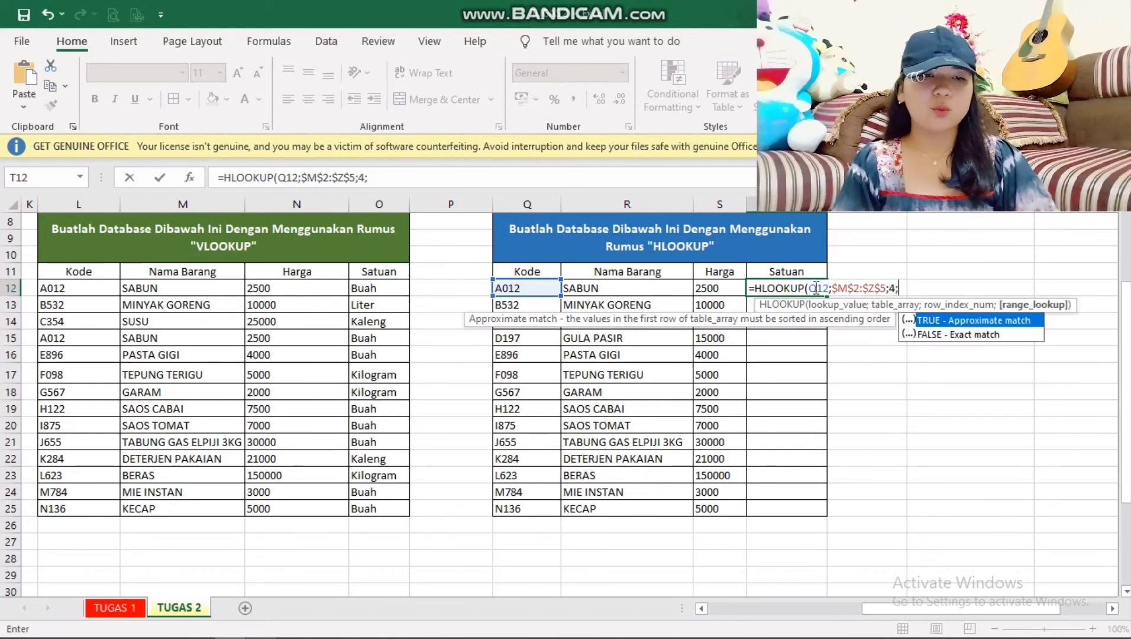
{"action": "double_click", "coordinate": [942, 336]}
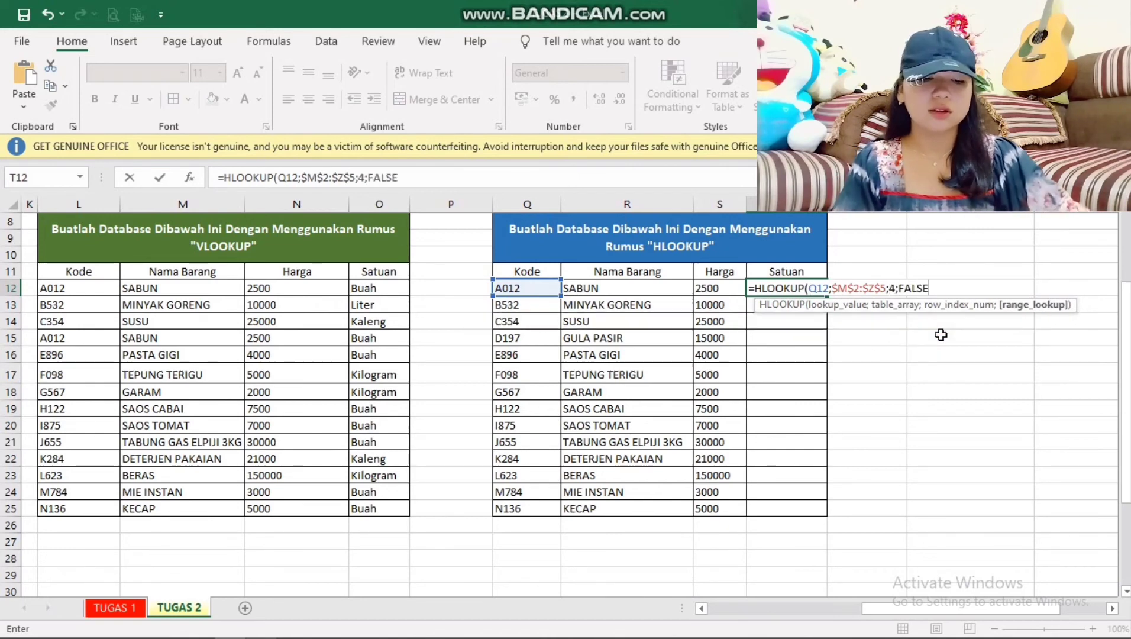
{"action": "type", "text": ")"}
{"action": "key", "text": "Return"}
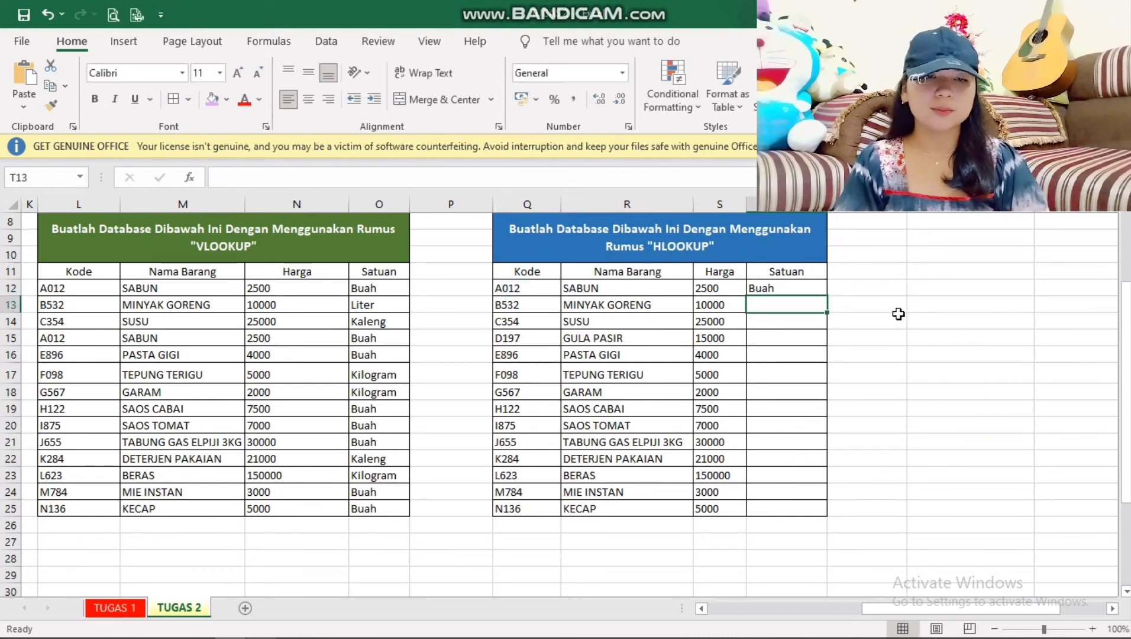
{"action": "left_click", "coordinate": [817, 290]}
{"action": "left_click_drag", "start_coordinate": [826, 294], "coordinate": [816, 519]}
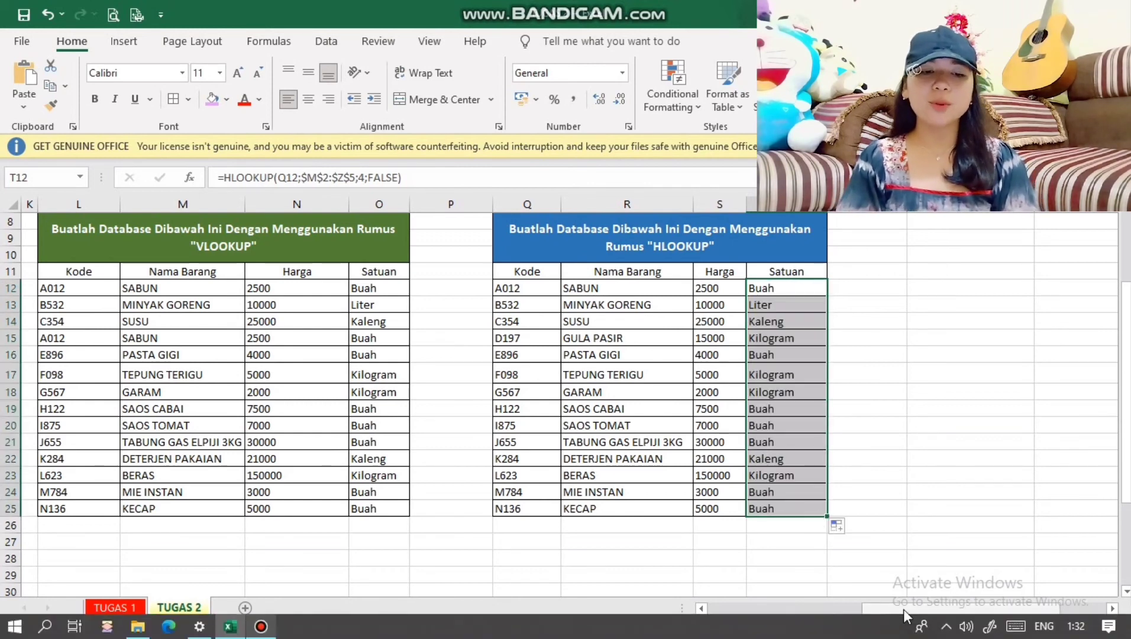
{"action": "left_click_drag", "start_coordinate": [900, 609], "coordinate": [719, 608]}
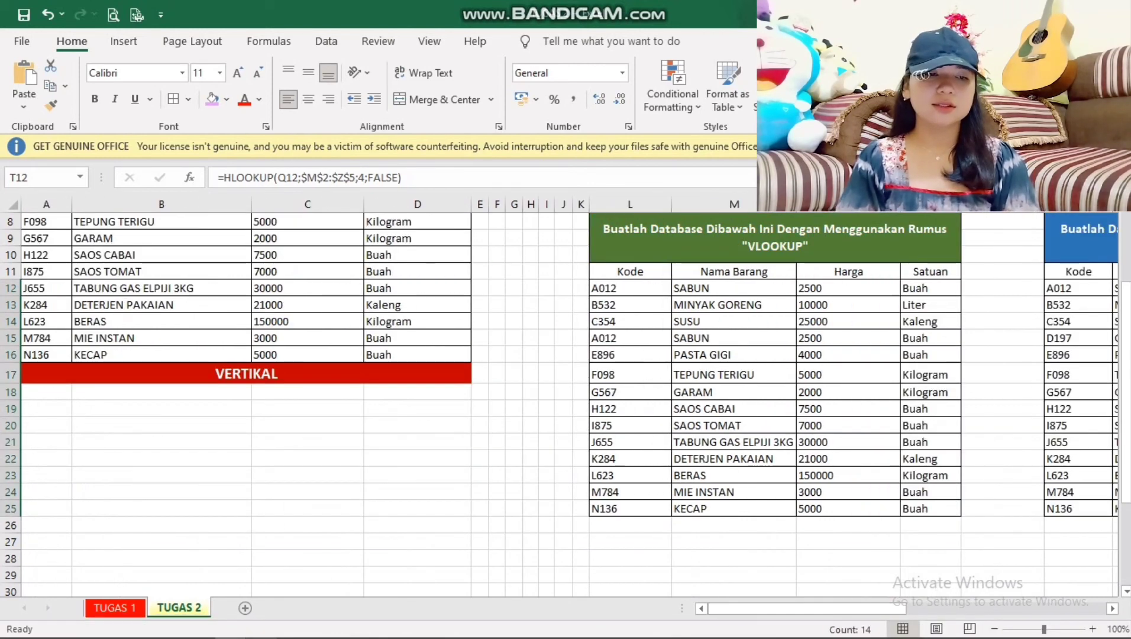
{"action": "scroll", "coordinate": [1047, 396], "scroll_direction": "up", "scroll_amount": 3}
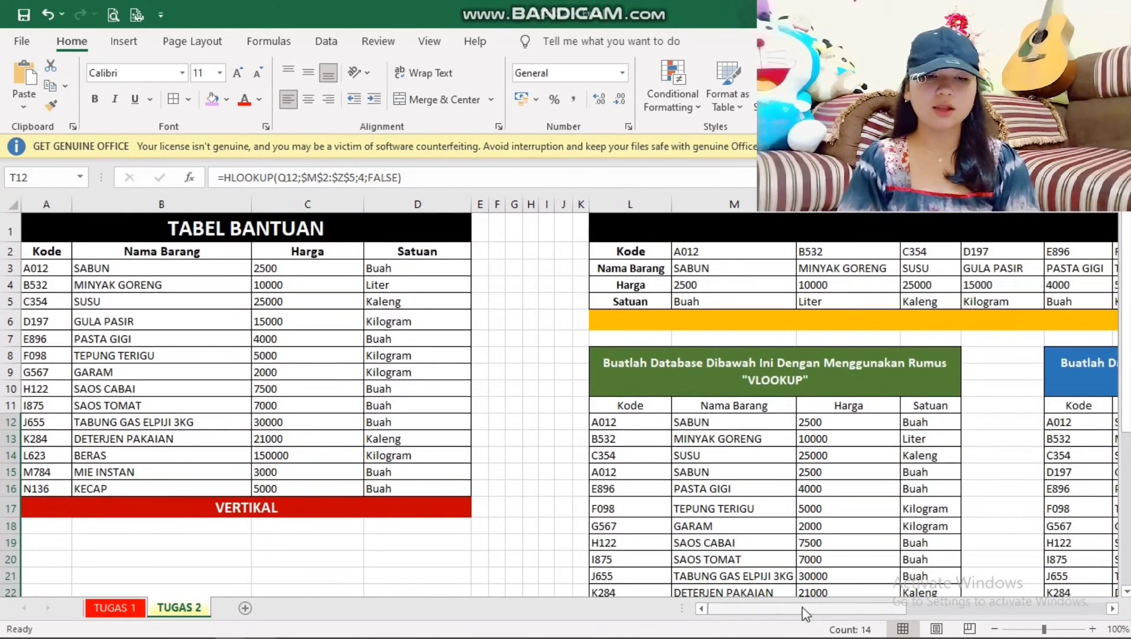
{"action": "left_click_drag", "start_coordinate": [803, 613], "coordinate": [852, 611]}
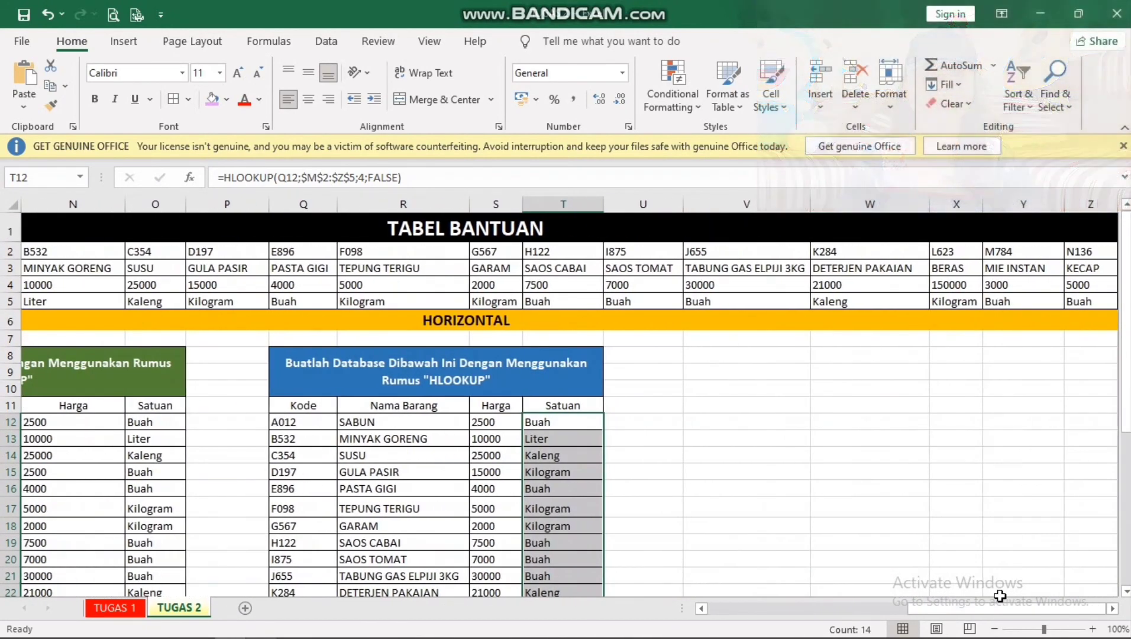